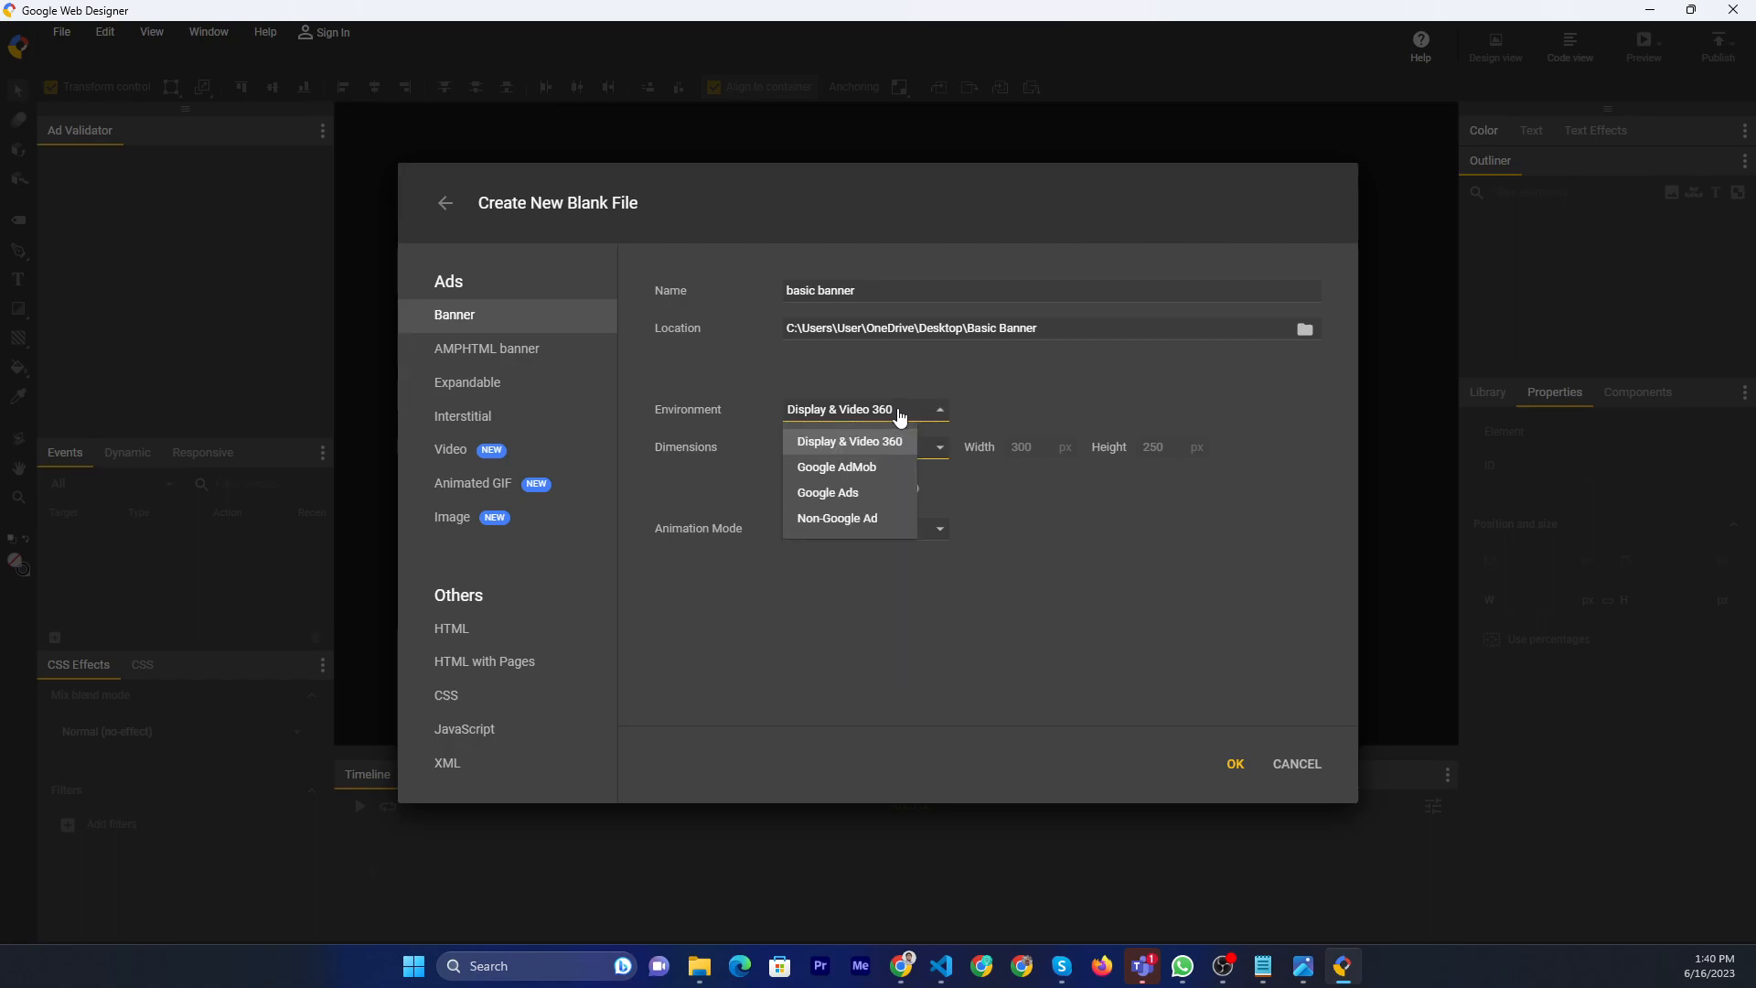
Set the new banner's environment to Google Ads and create the 300 x 250 blank file.
click(891, 499)
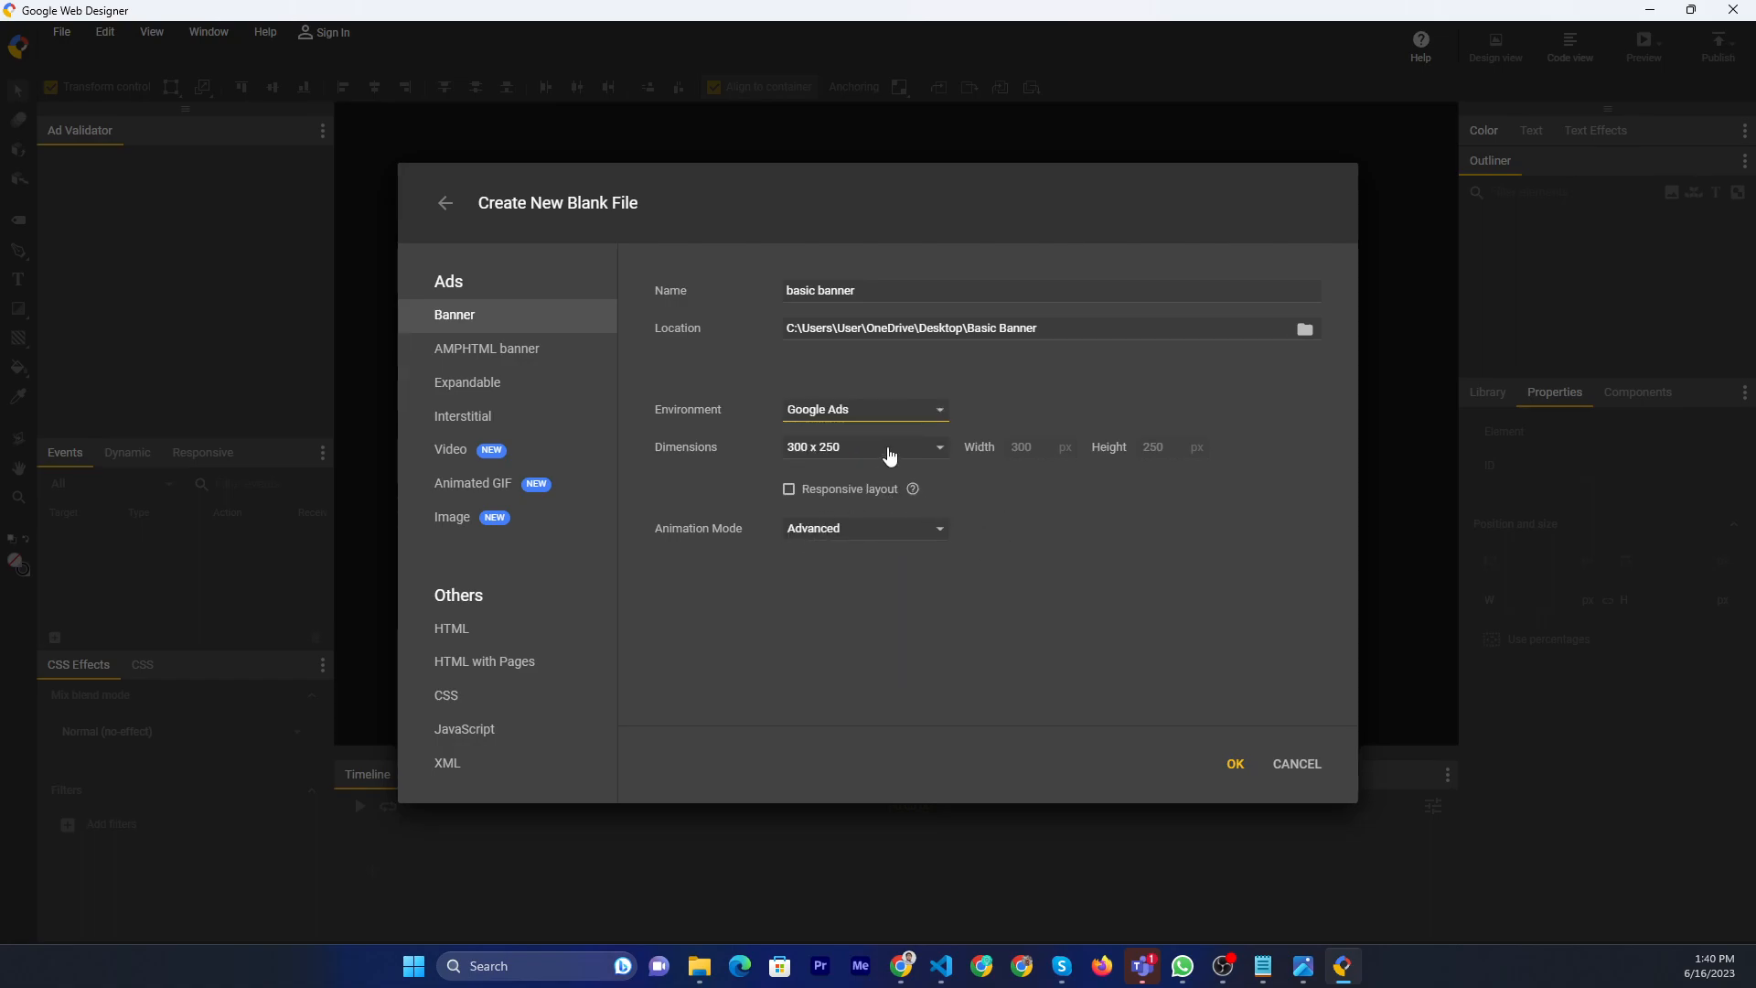
click(1237, 777)
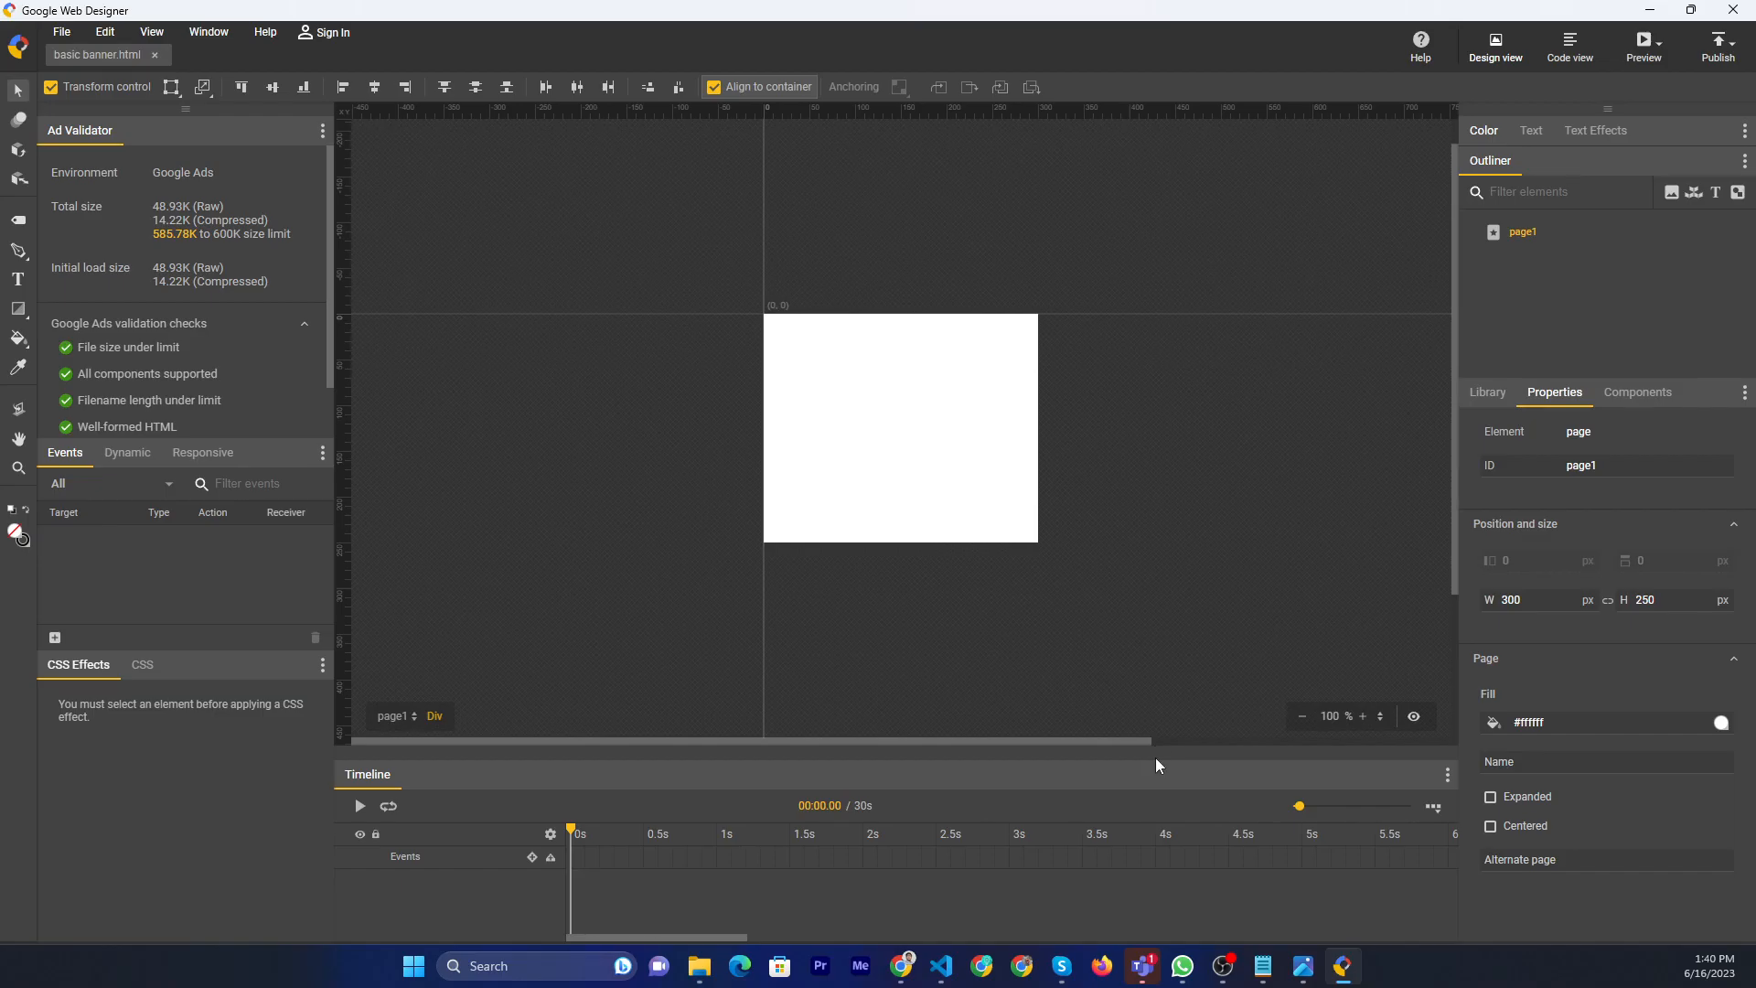
Add the text "New Offer" near the upper left of the banner page.
click(17, 279)
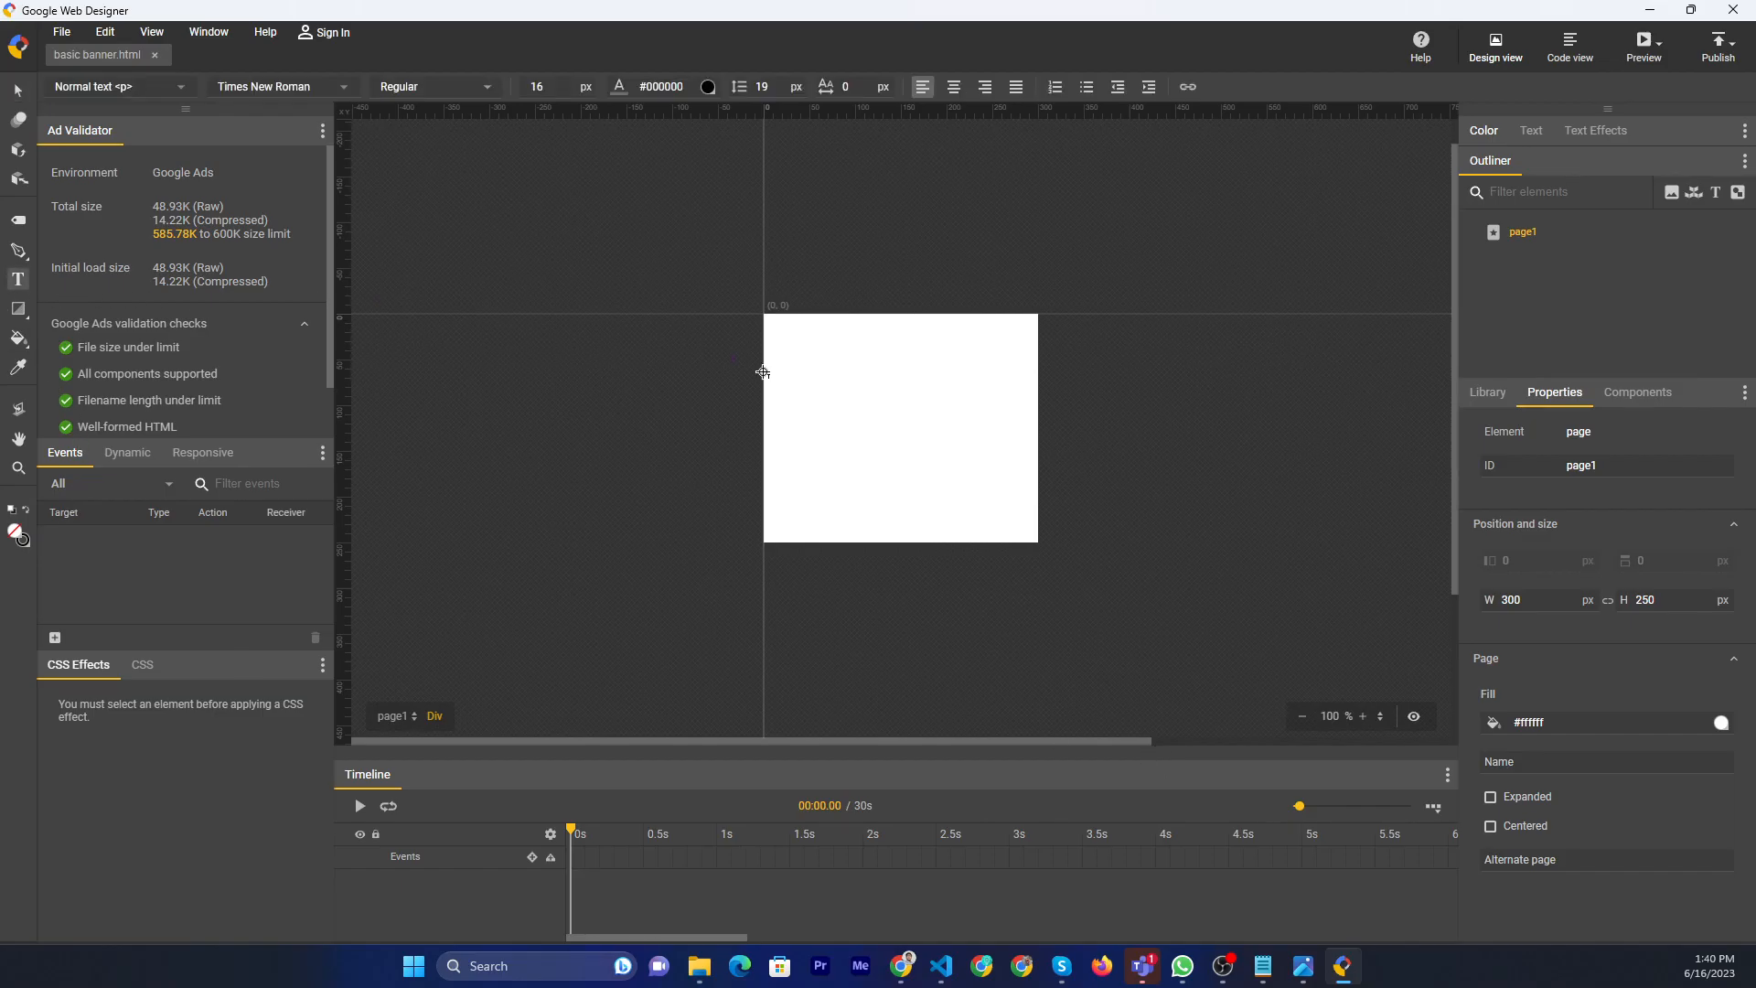
click(810, 355)
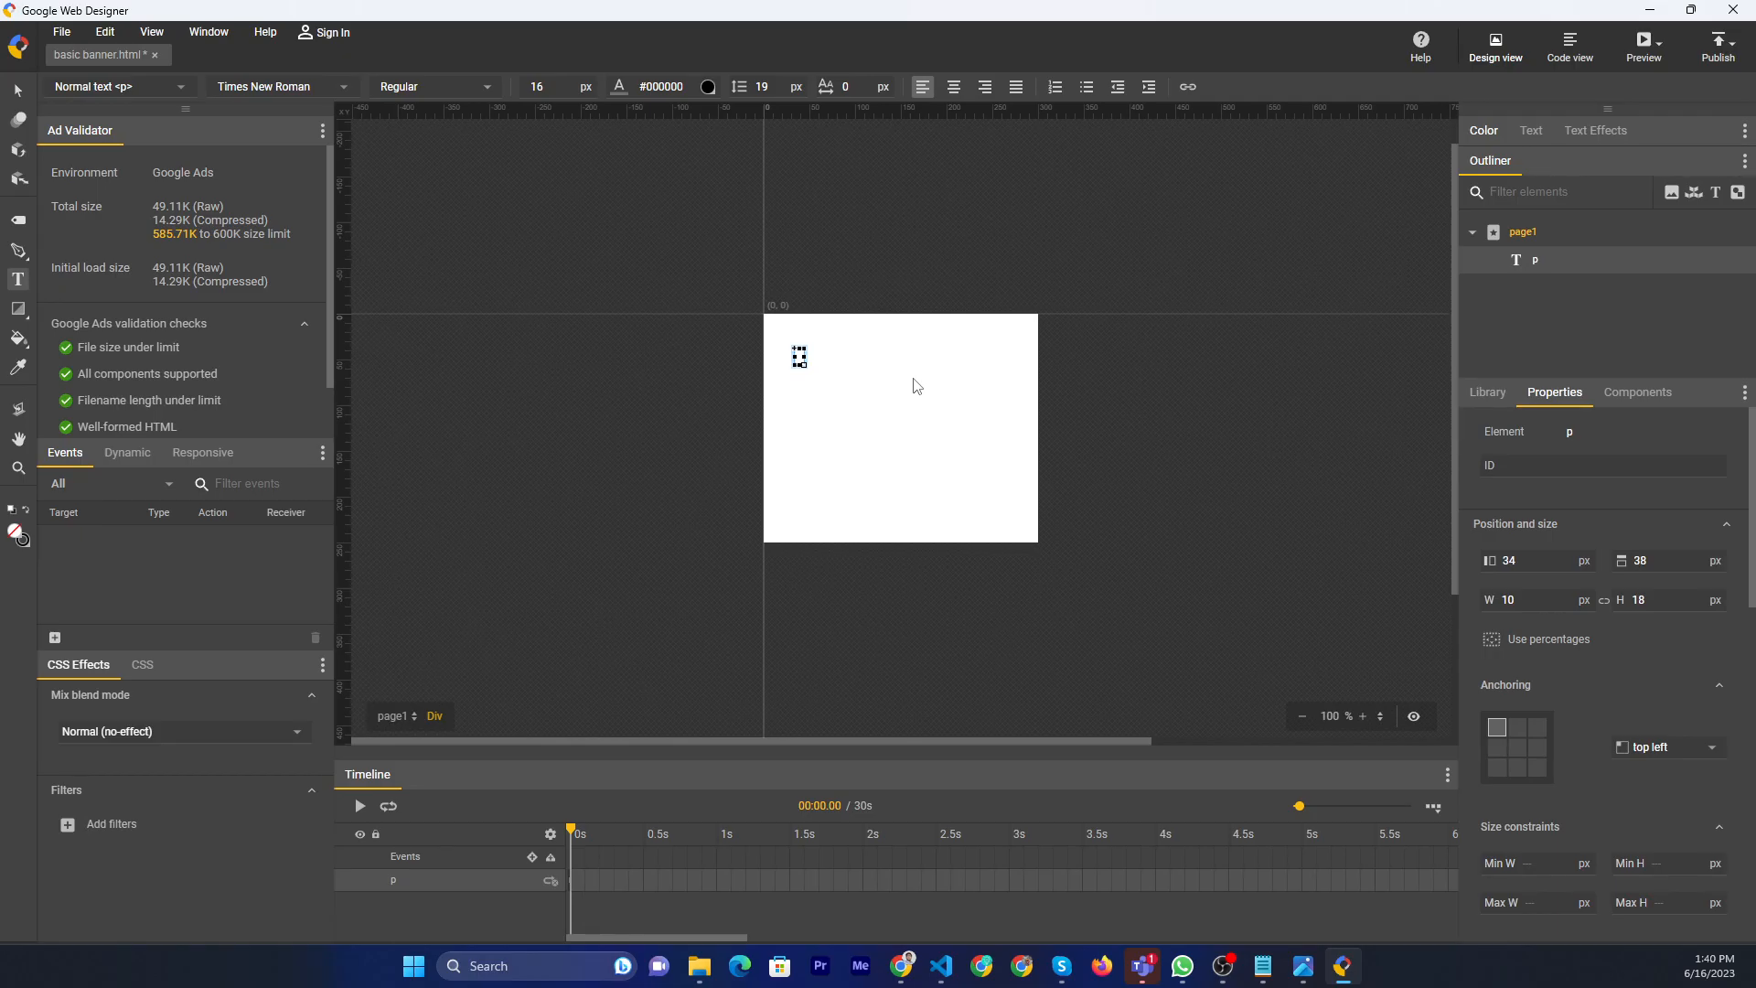
text(New)
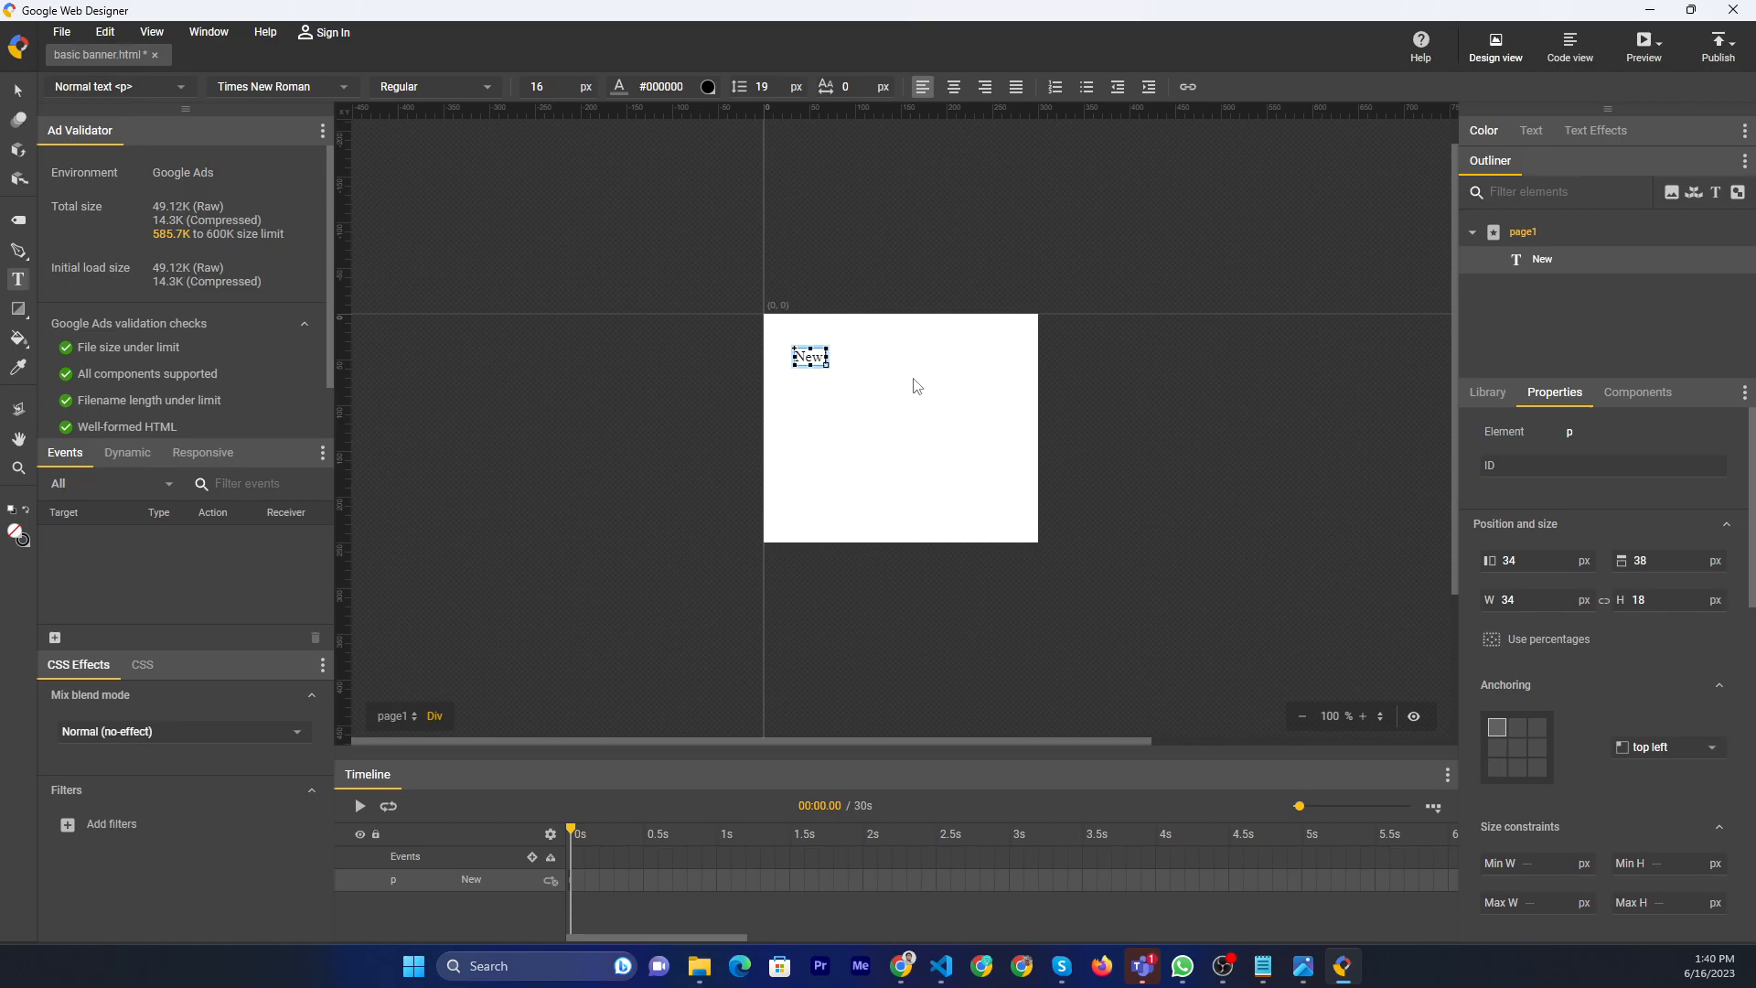
text( Offer)
Format the "New Offer" text as Heading 1 <h1>.
key(ctrl+a)
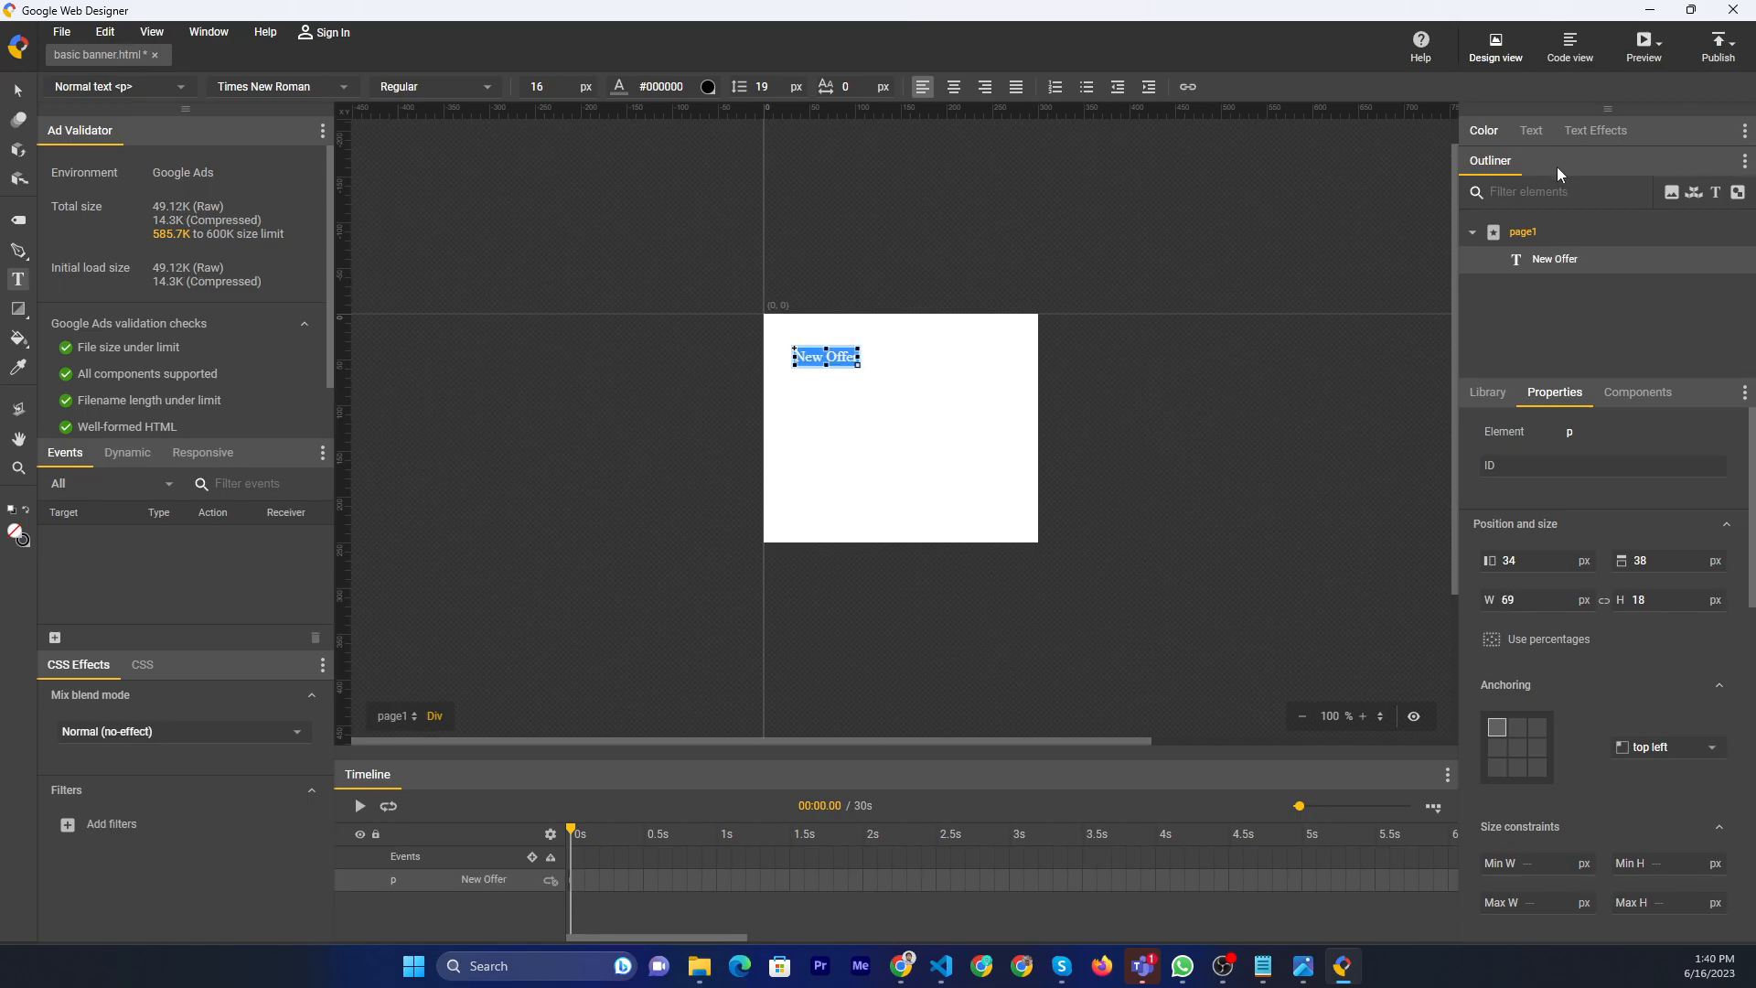
click(1528, 132)
click(1673, 171)
click(1270, 300)
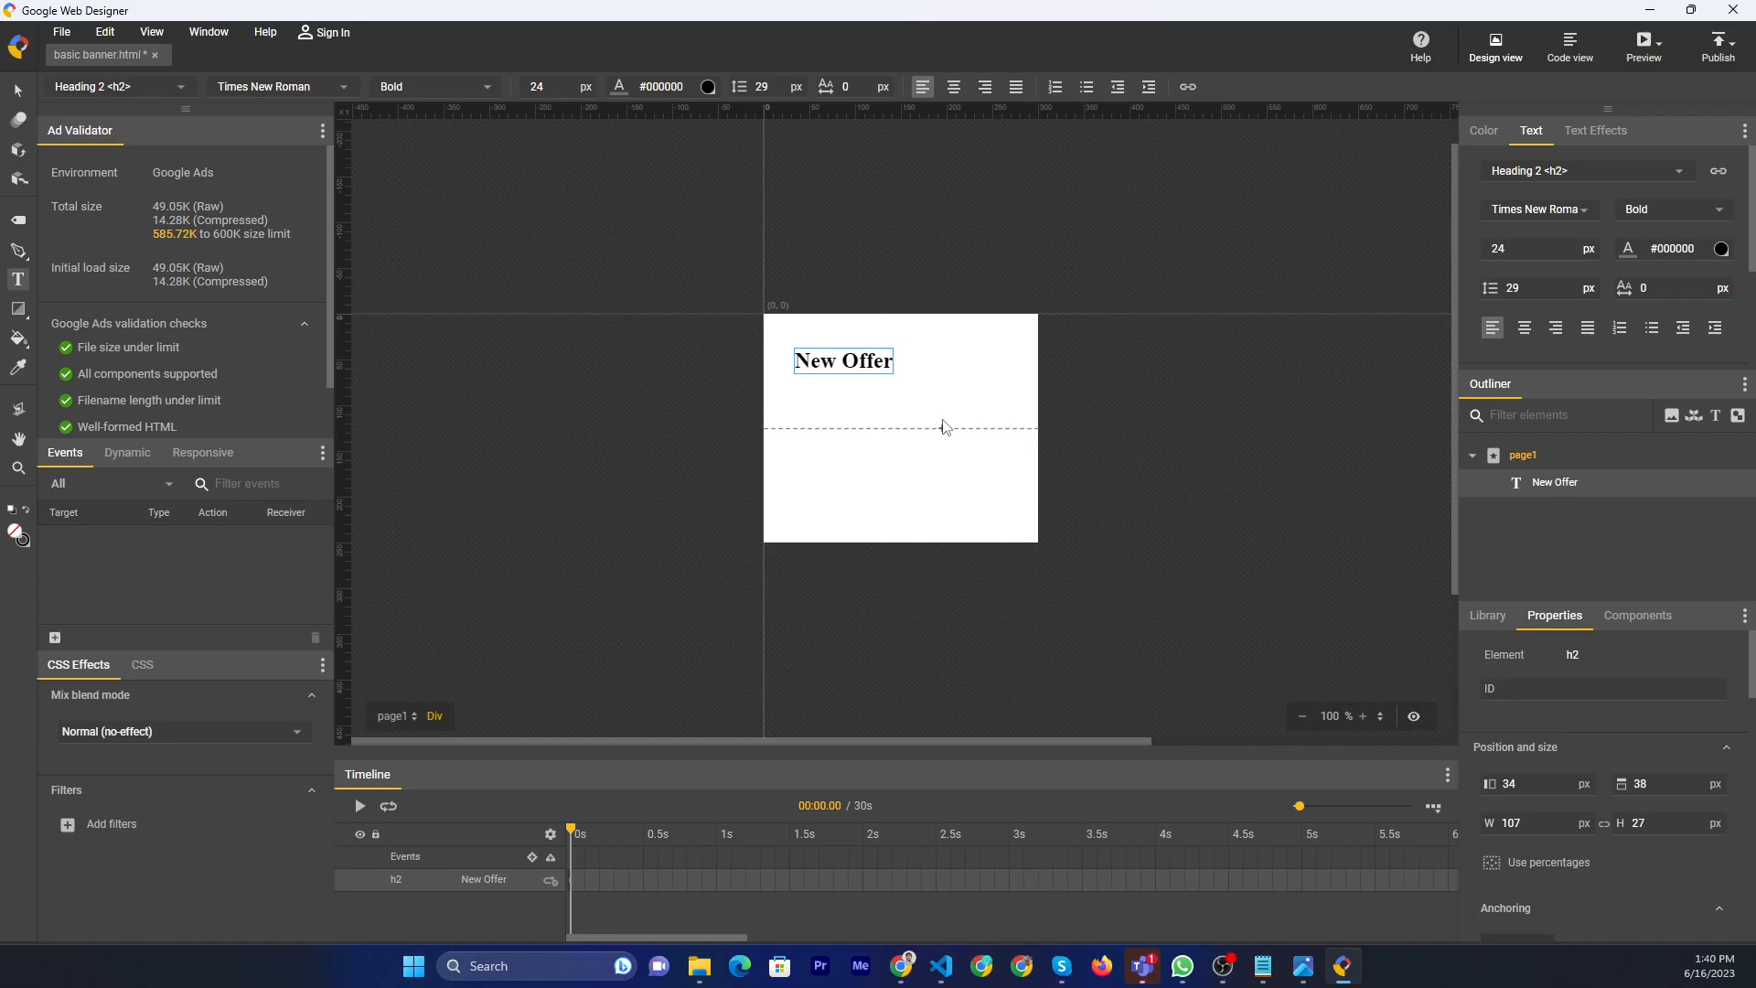
click(1669, 170)
click(1367, 218)
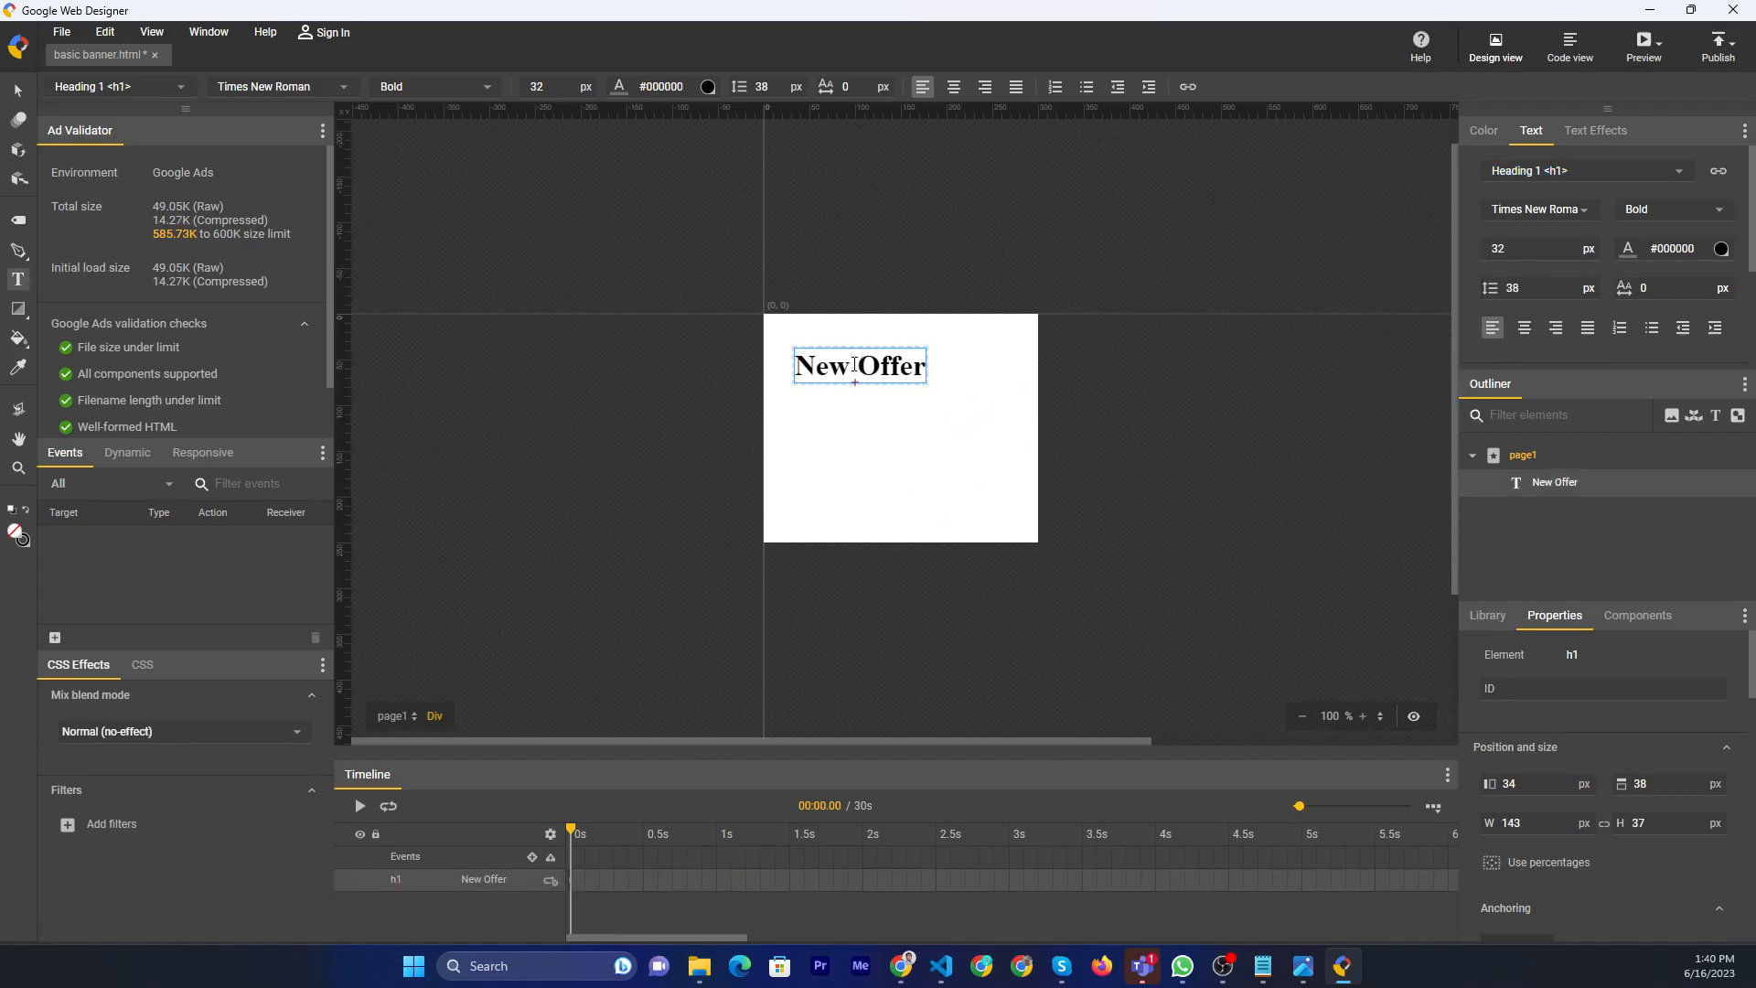
Add the text "If you buy this products then will get 10% disscount" below the "New Offer" heading.
click(16, 281)
click(795, 403)
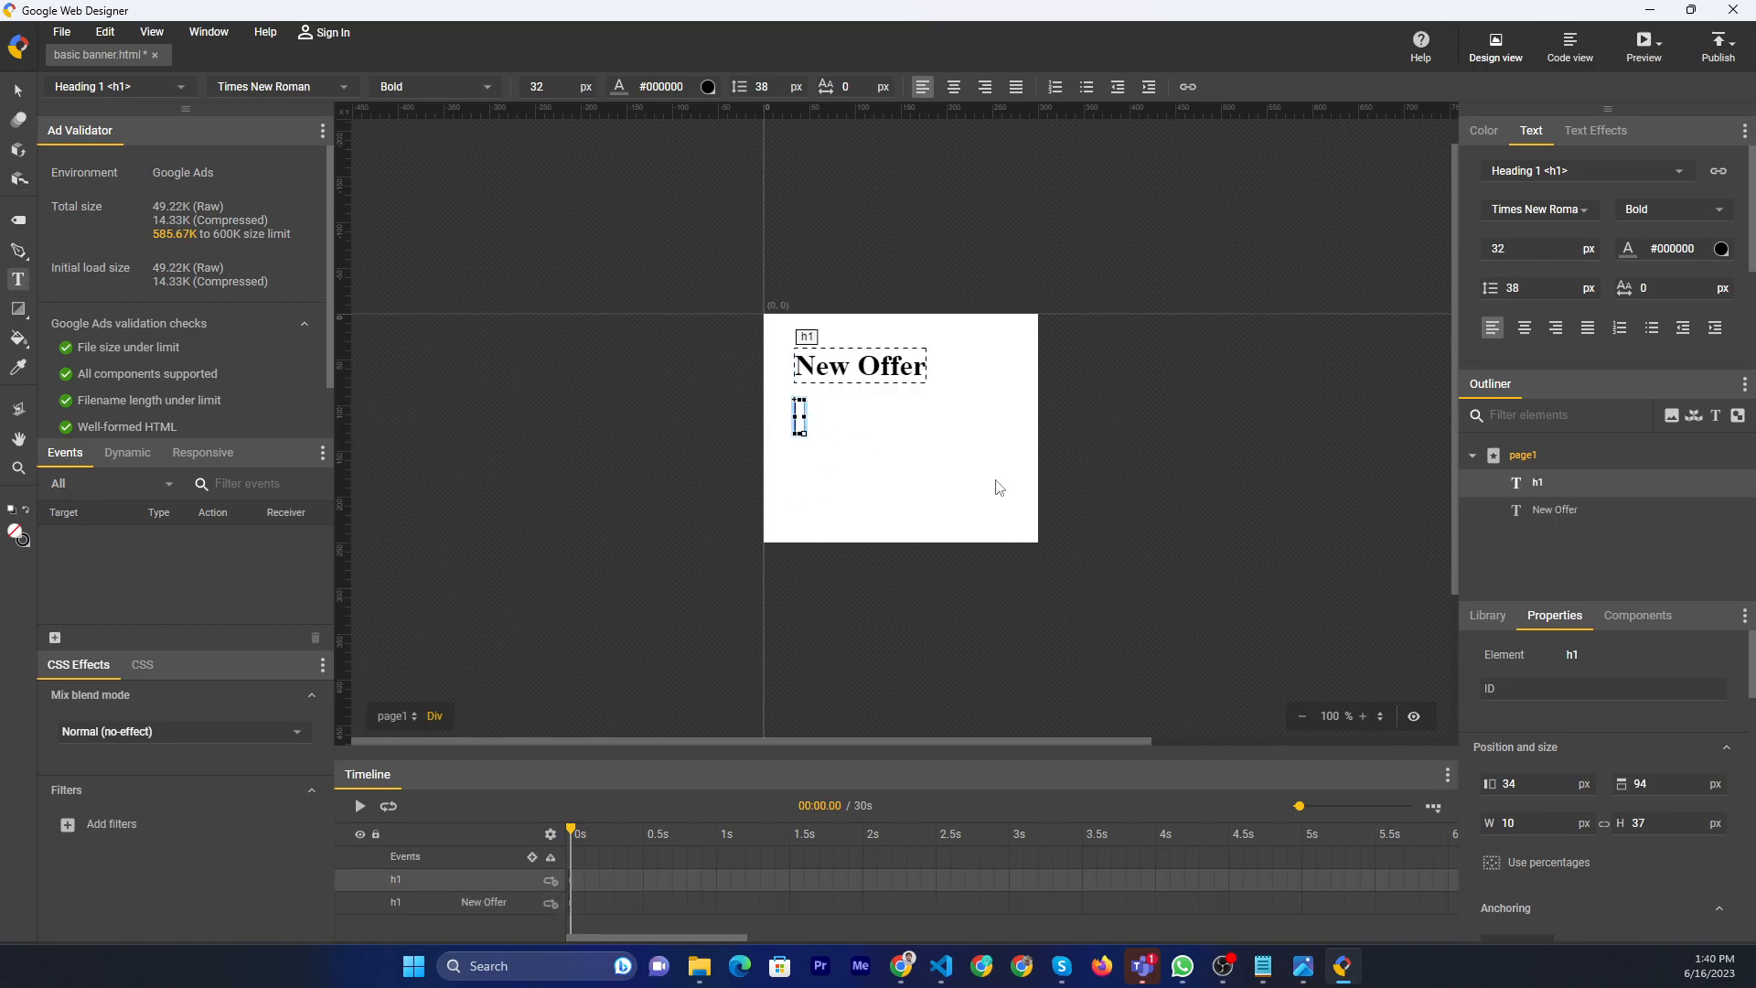
text(If yo)
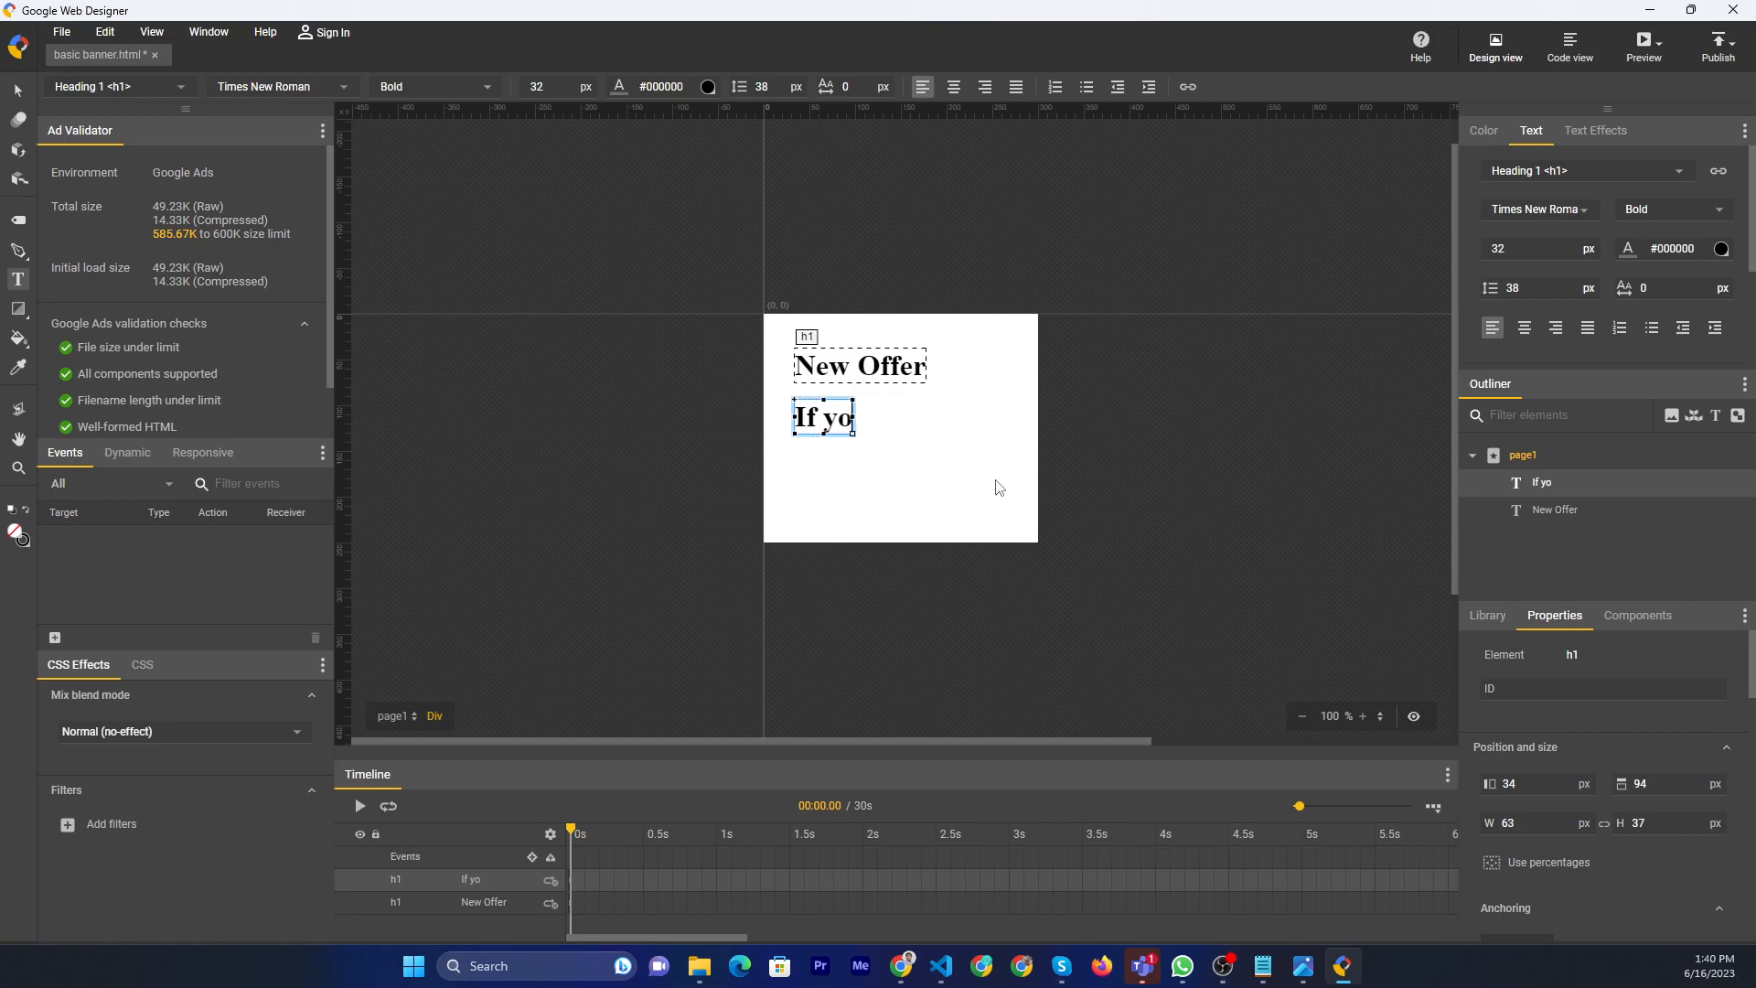
text(u buy)
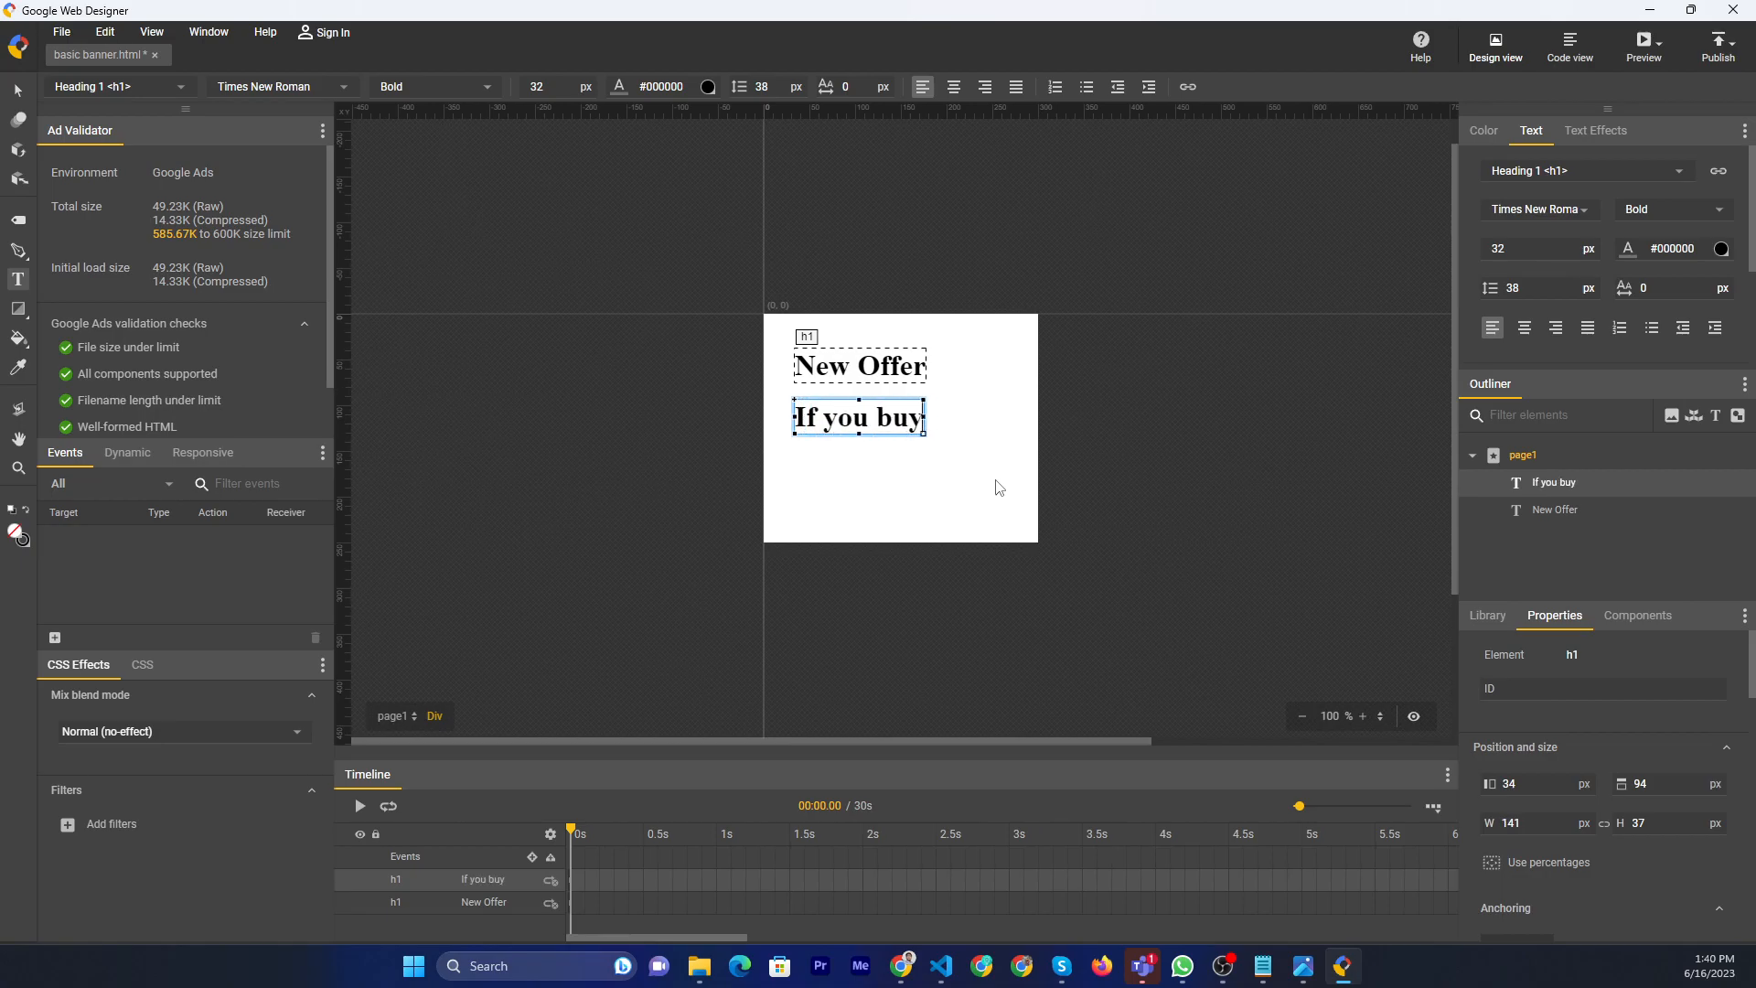
text( this product)
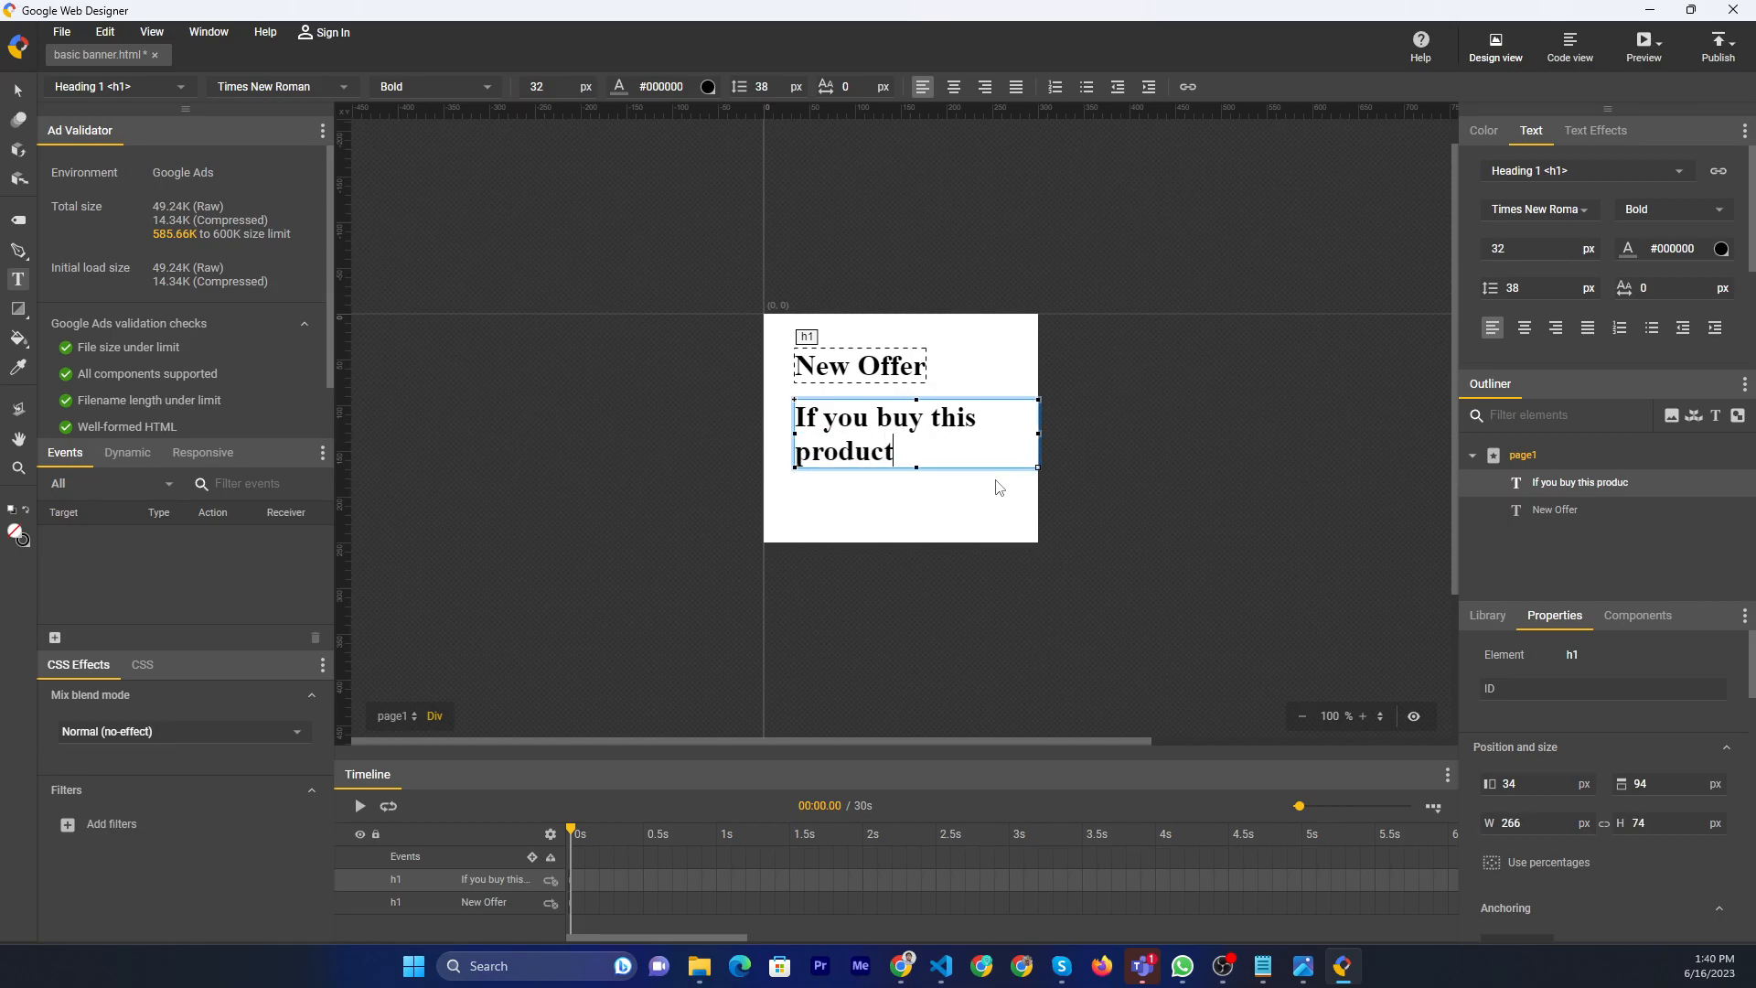
text(s then wil)
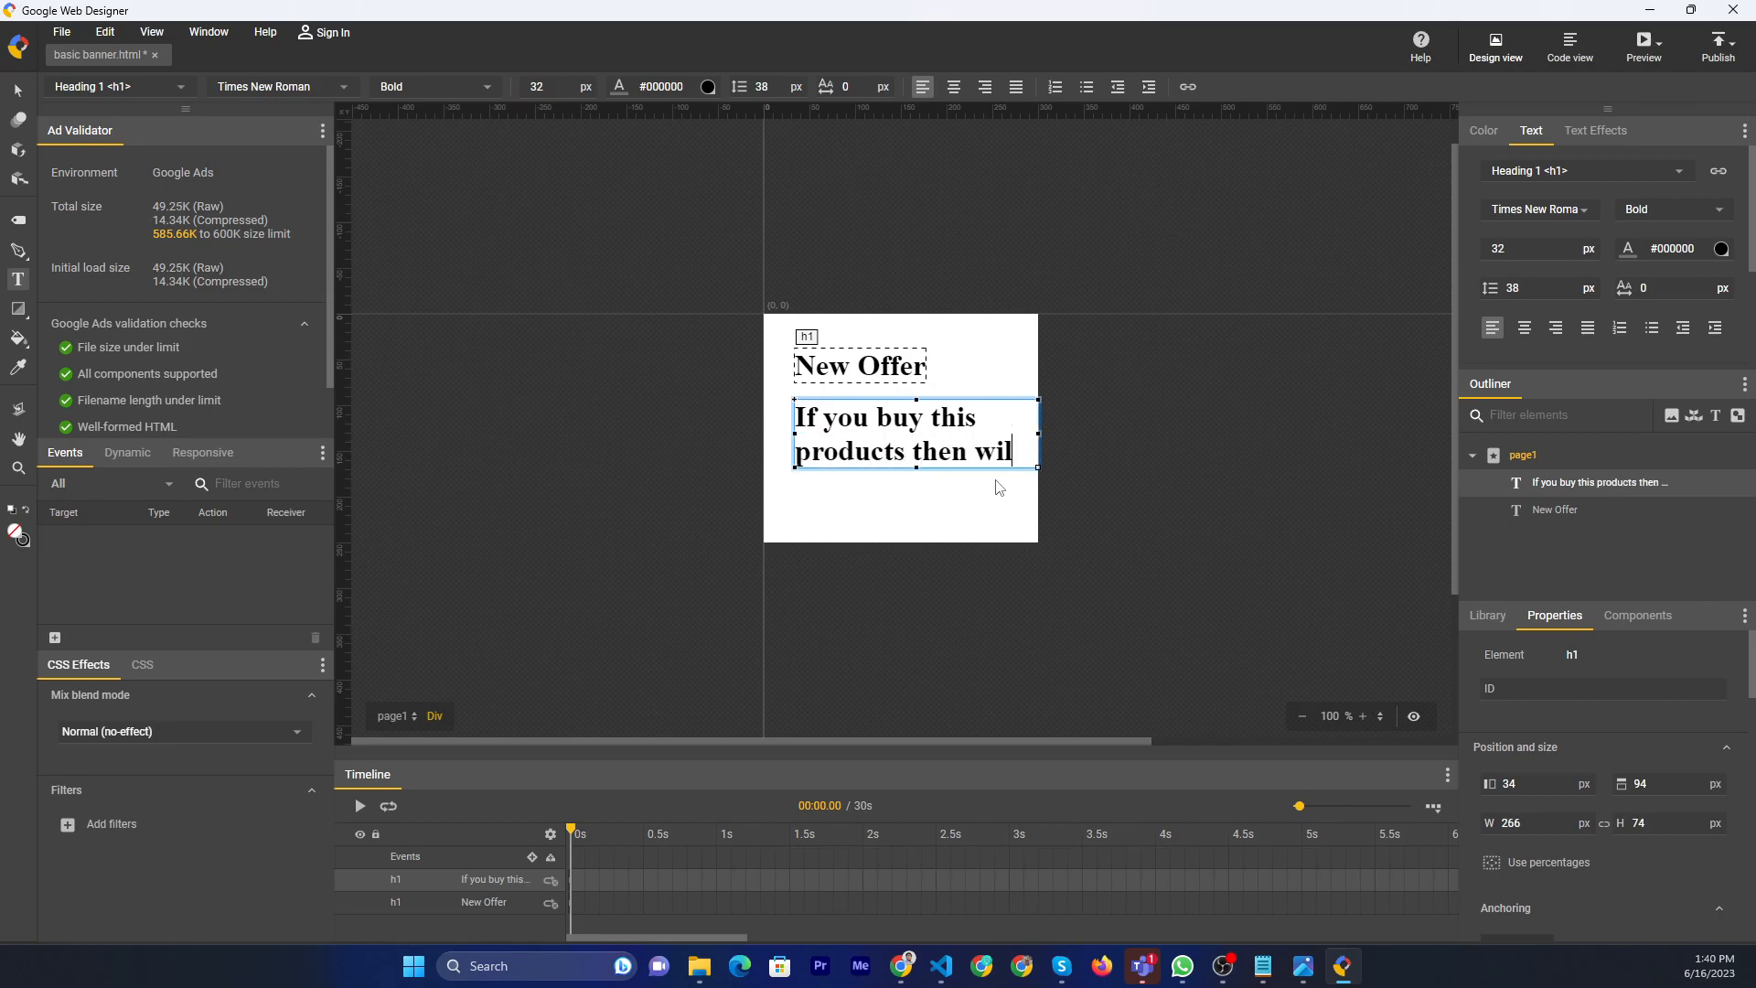
text(l get 10% d)
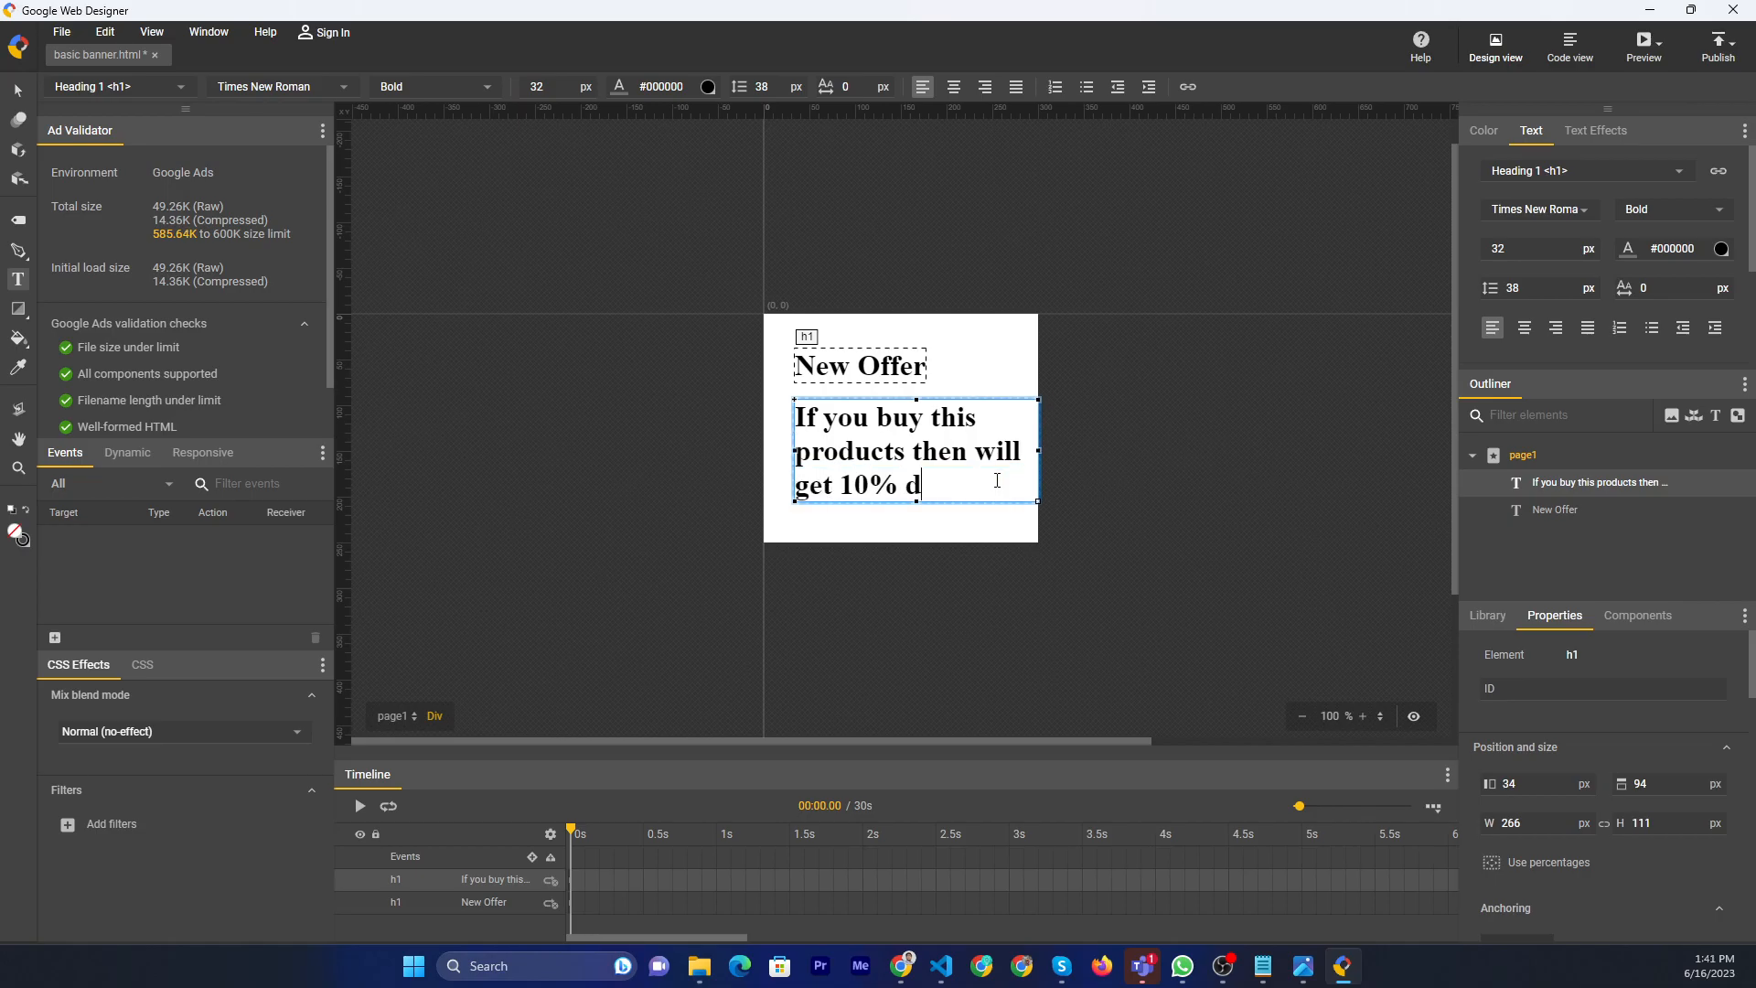
key(BackSpace)
text(disscount)
Format the discount text as Heading 3 <h3>.
key(ctrl+a)
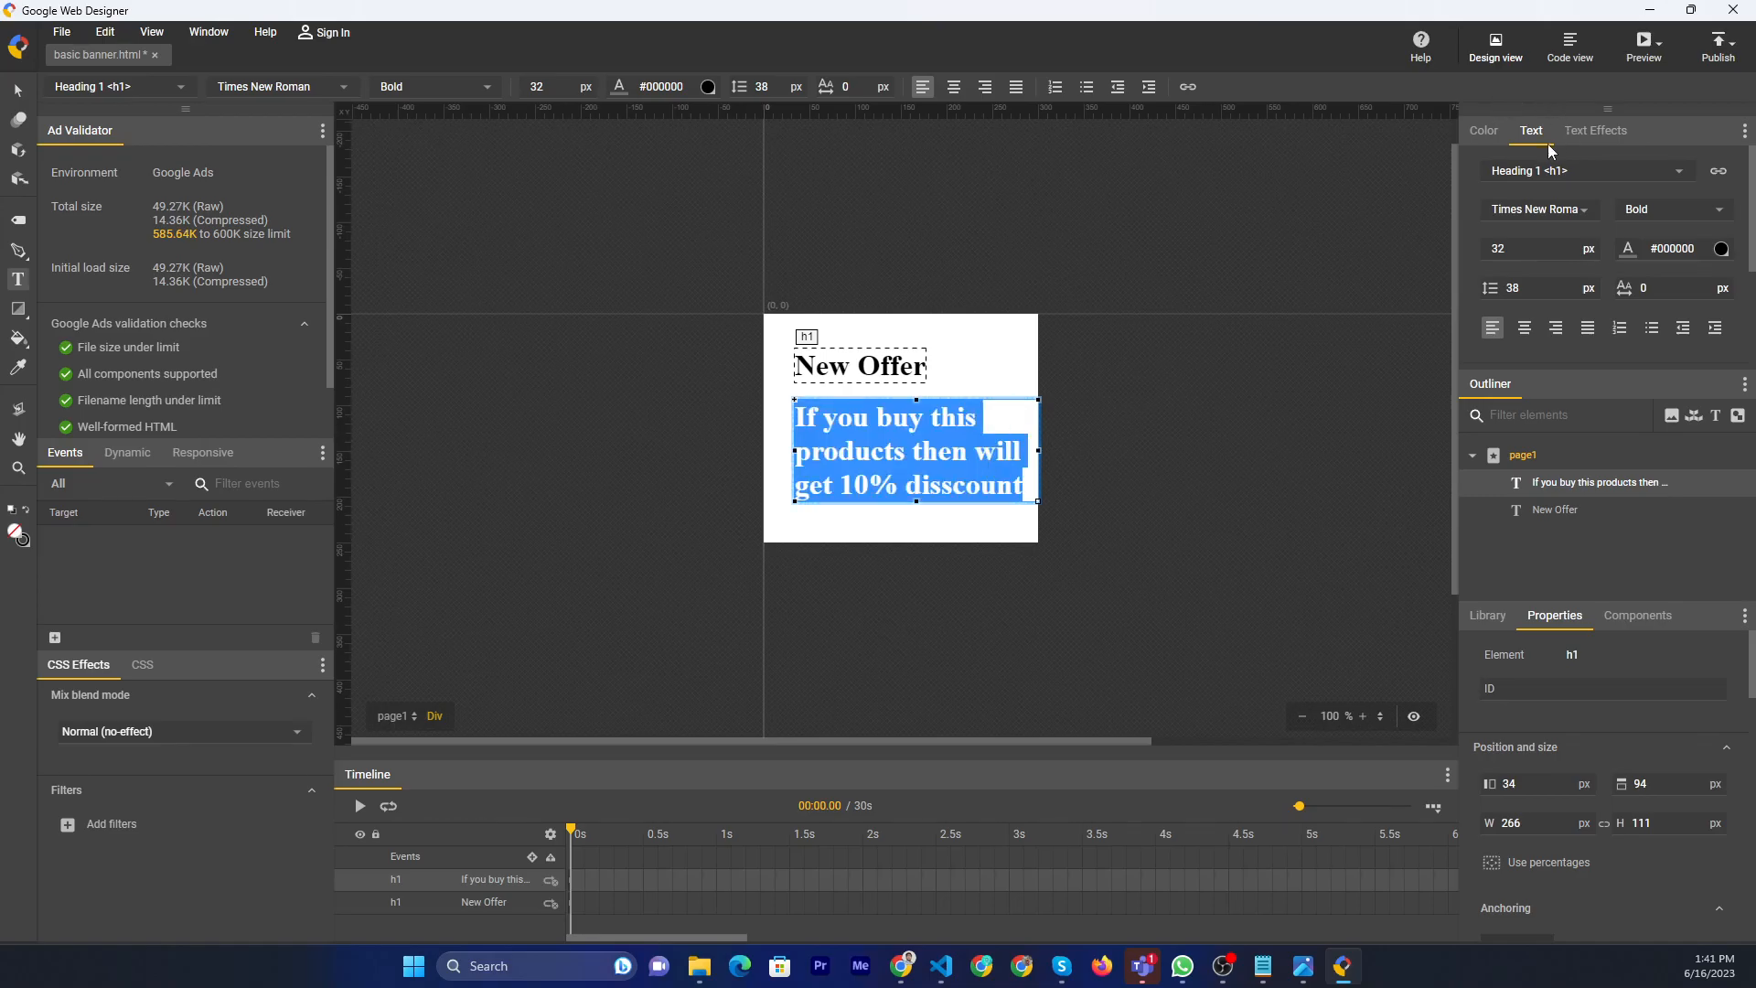
click(1655, 168)
click(1678, 171)
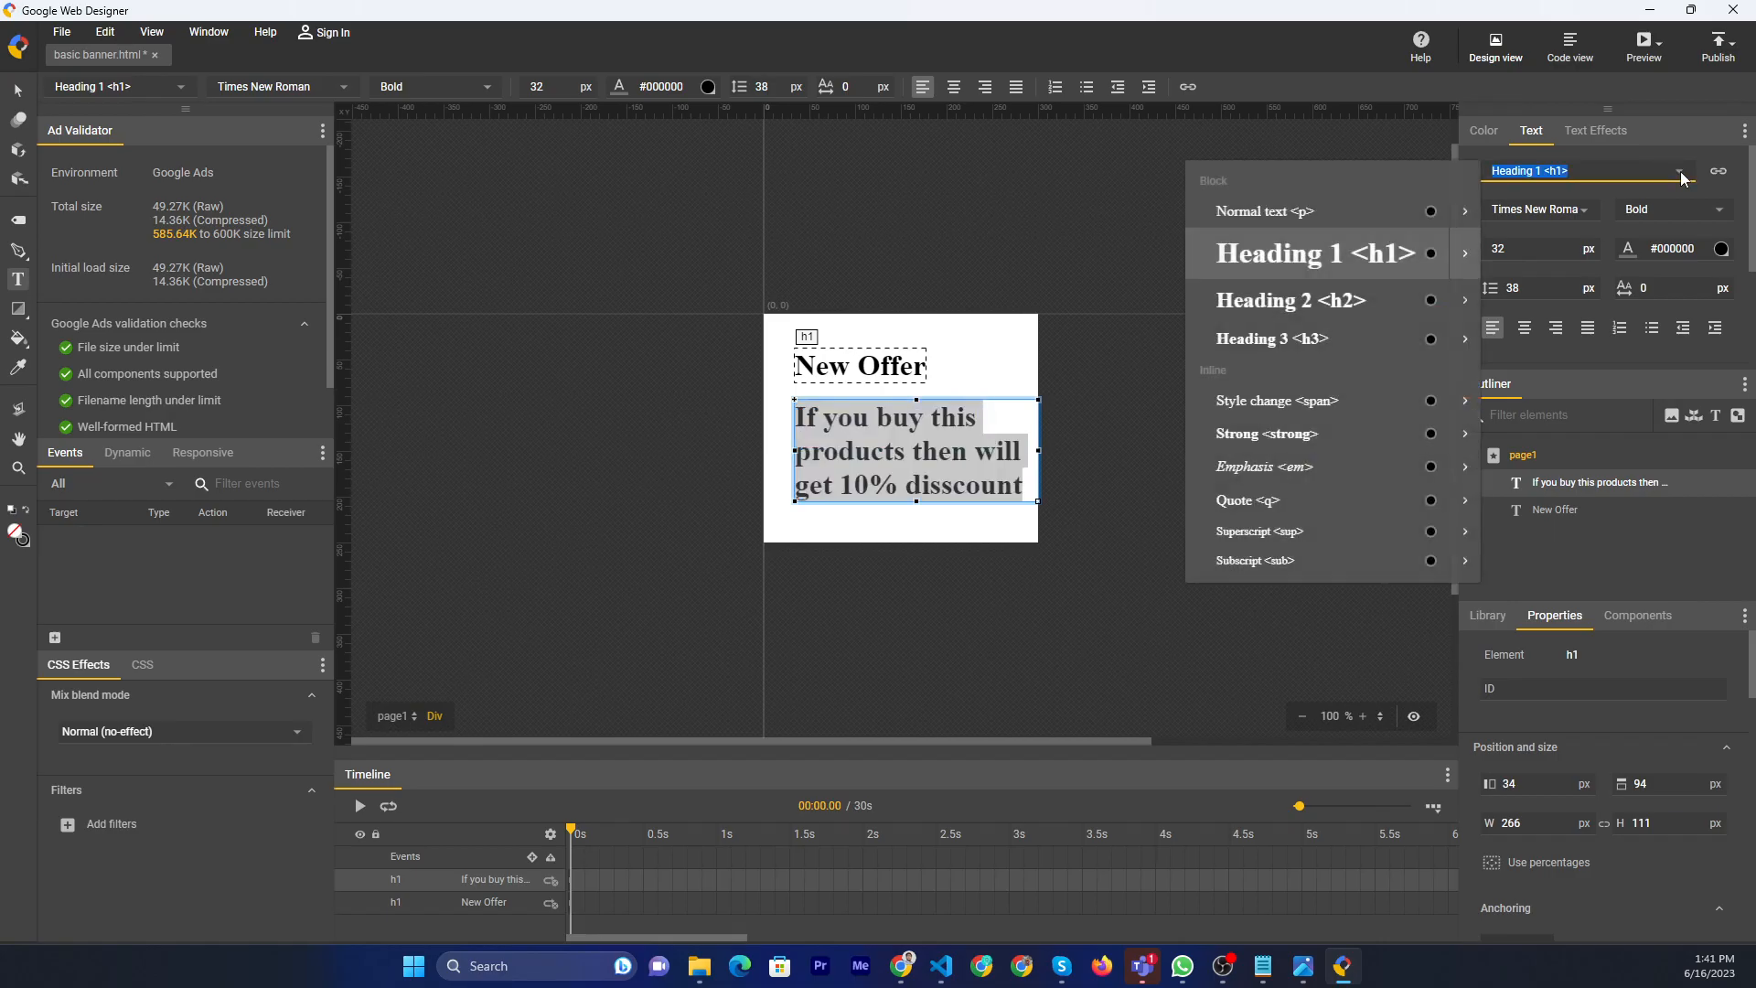
click(1344, 338)
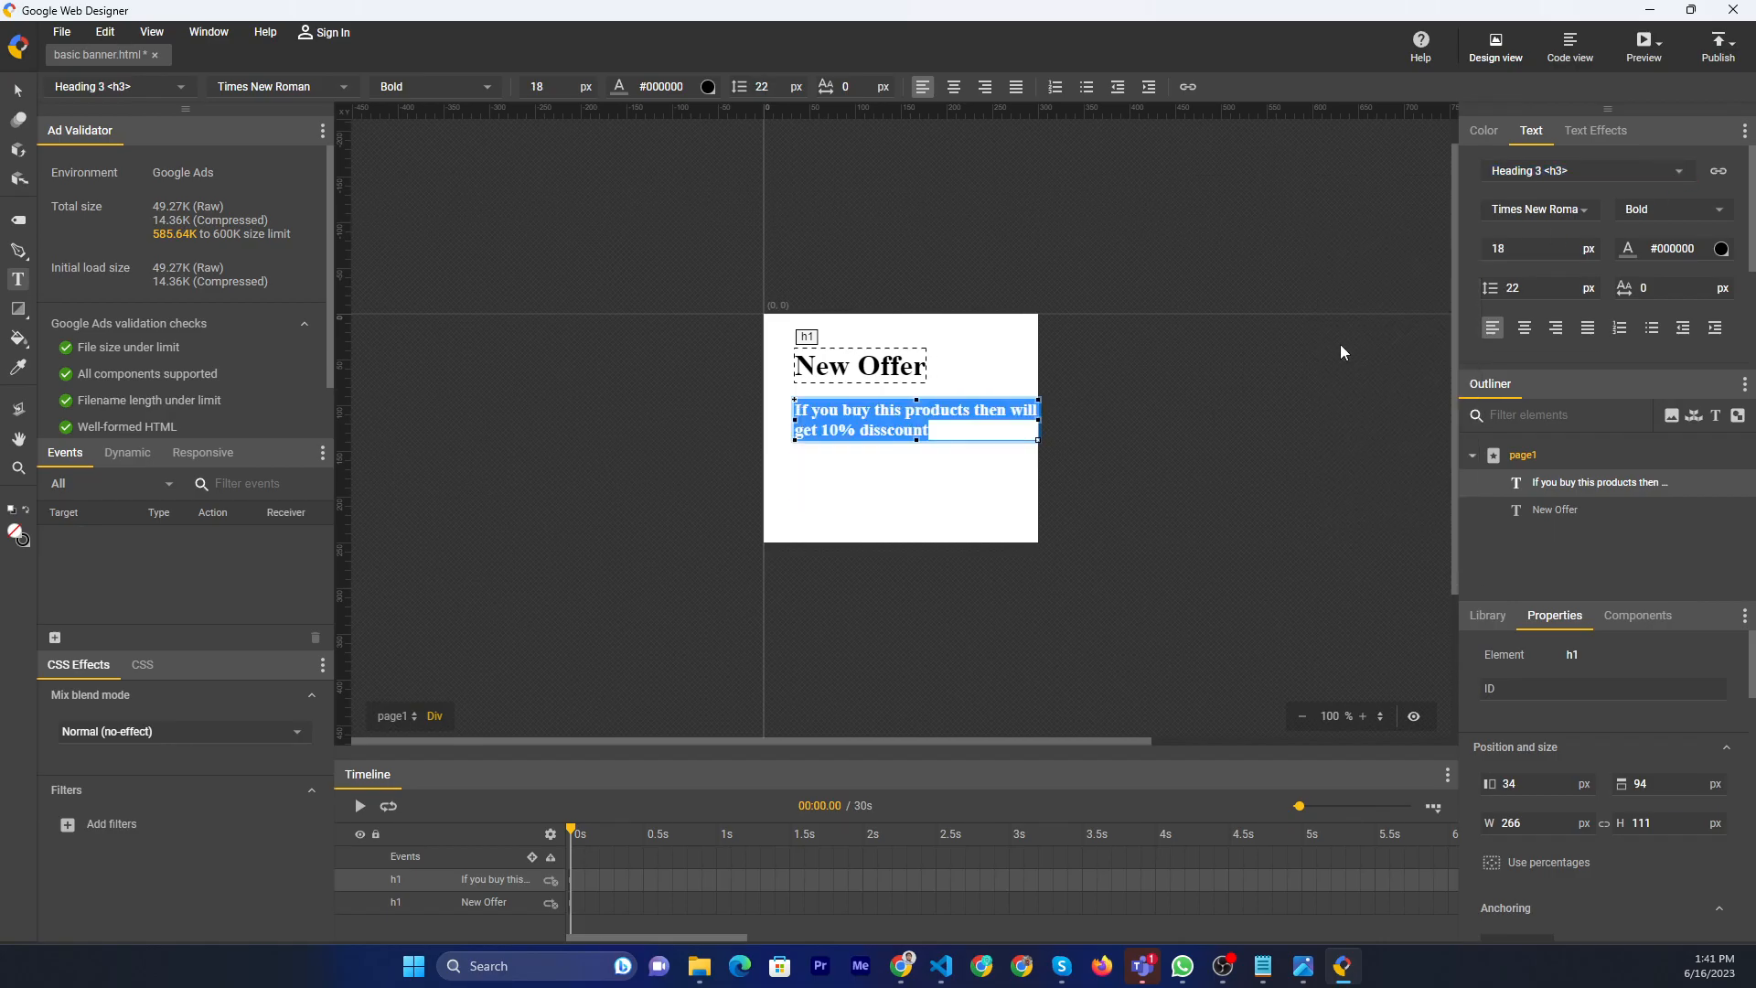
Move the discount text and the "New Offer" heading slightly left so their left edges line up.
click(19, 95)
drag(836, 417, 821, 425)
drag(847, 366, 831, 366)
click(914, 498)
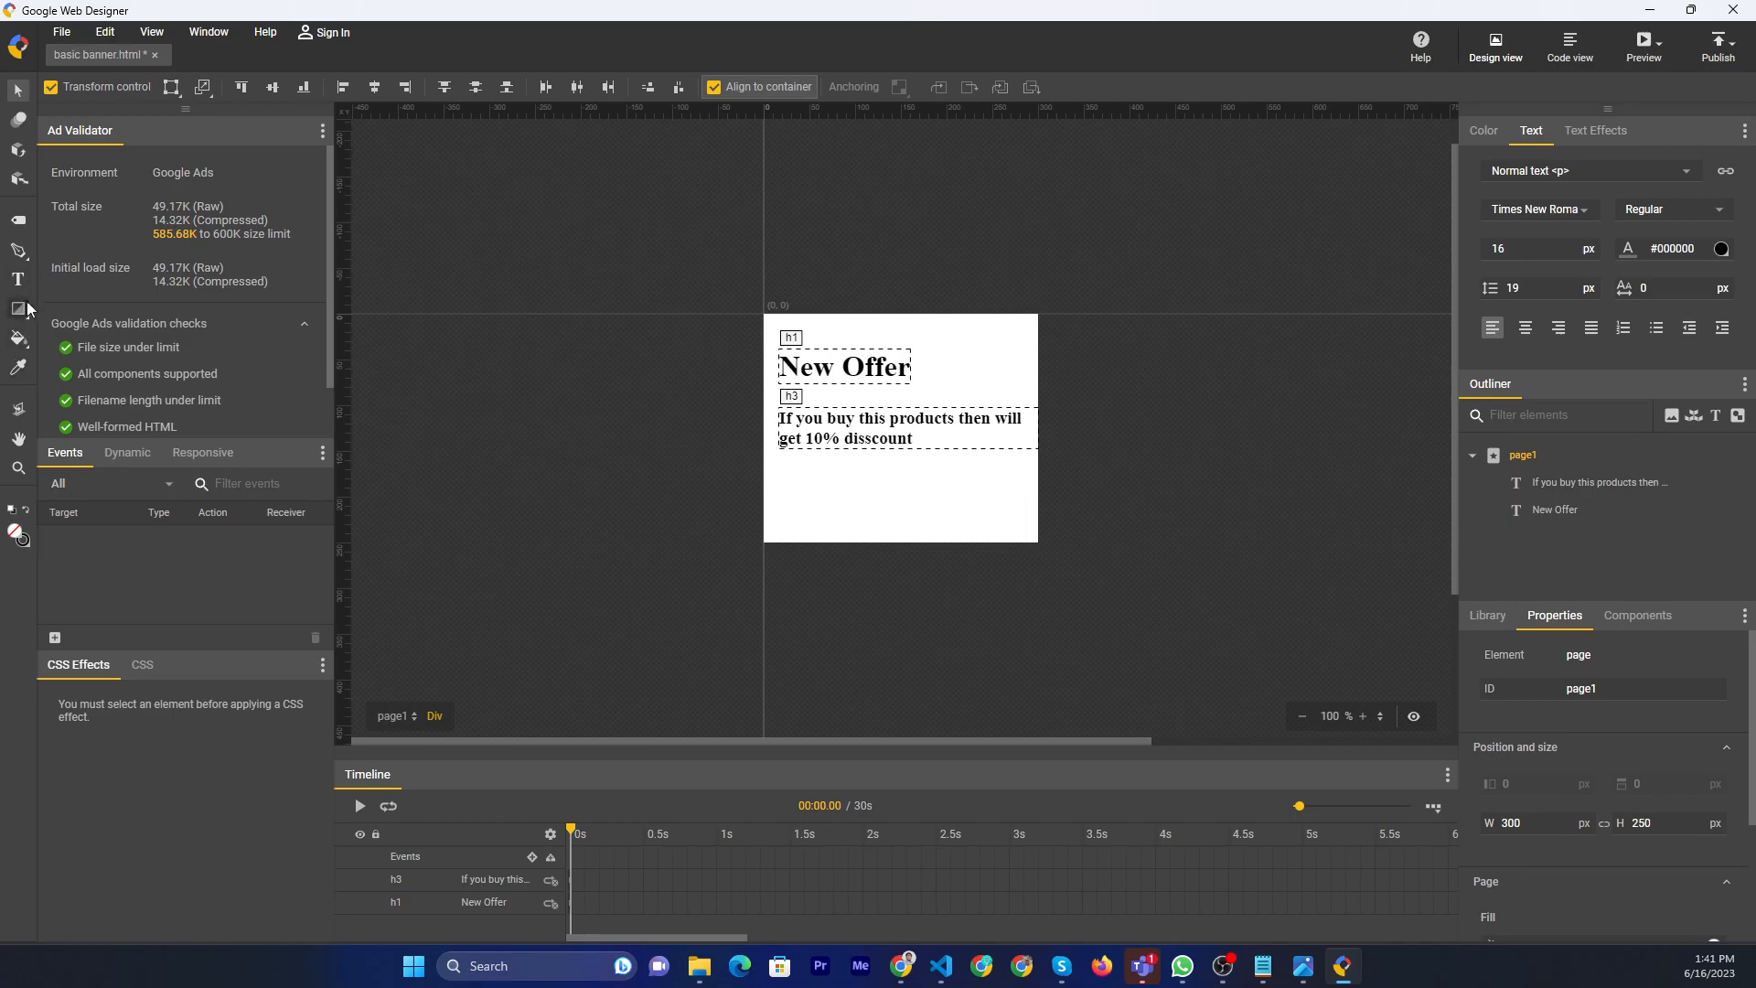
Draw a div element about 143 x 37 px below the discount text, aligned with its left edge.
click(19, 219)
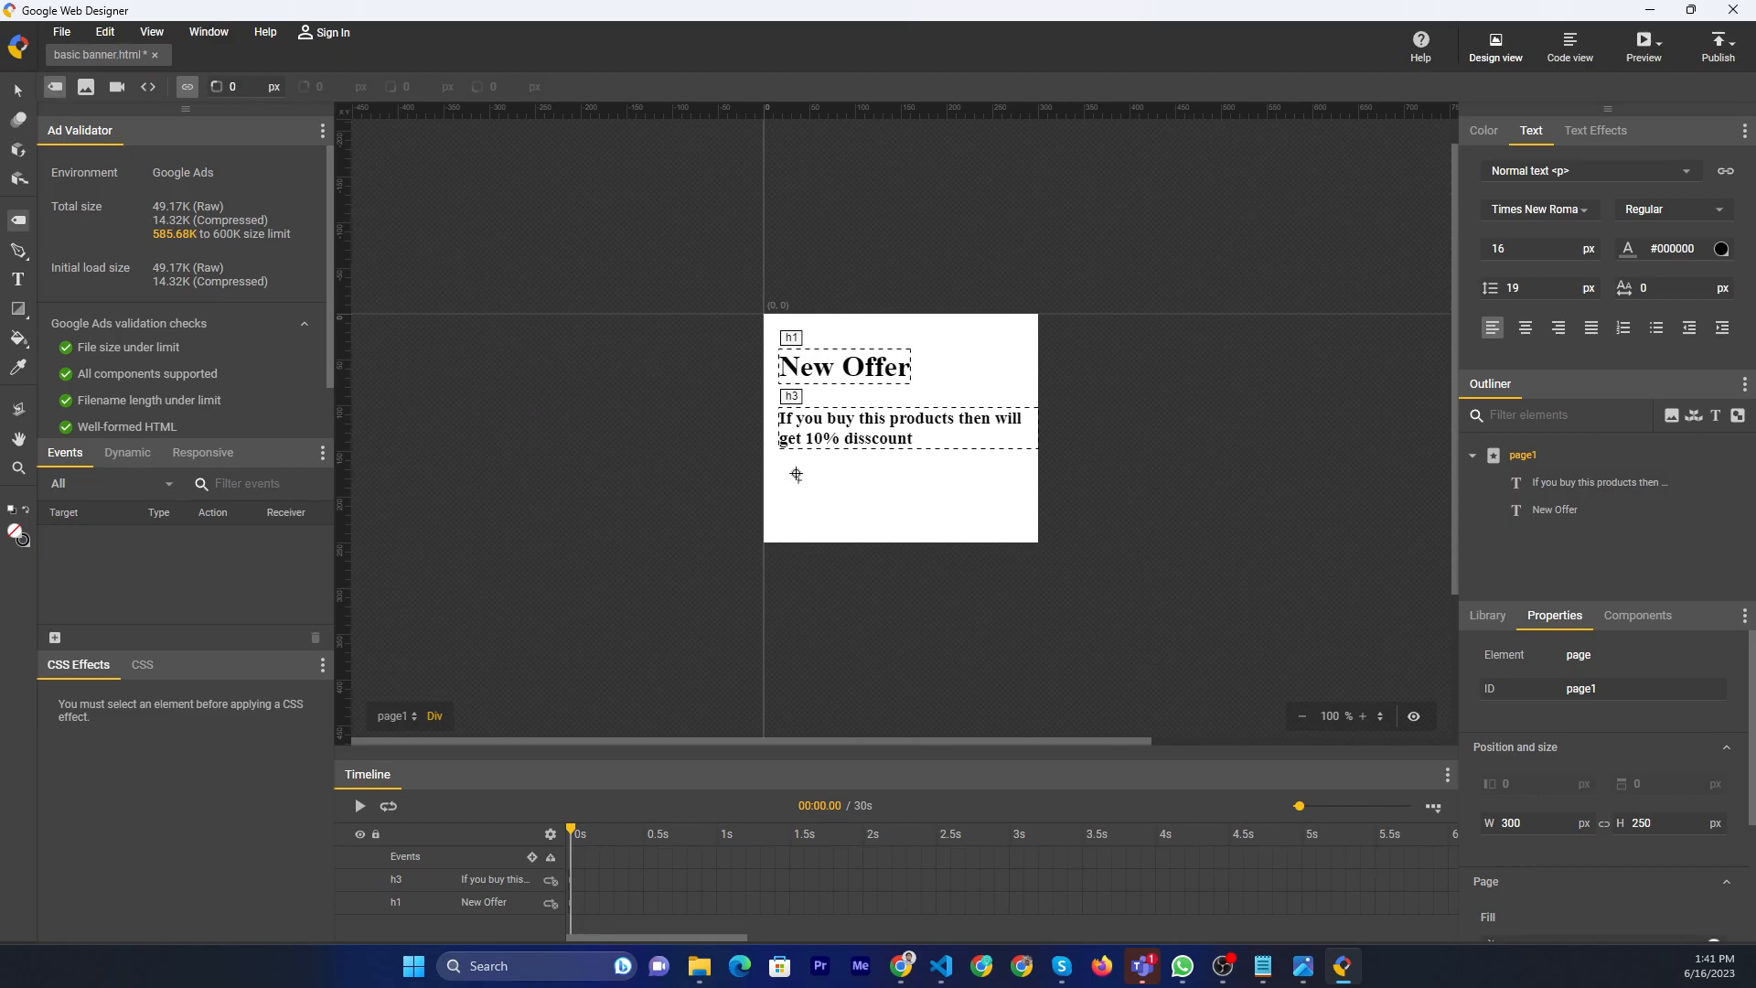
drag(779, 475, 913, 504)
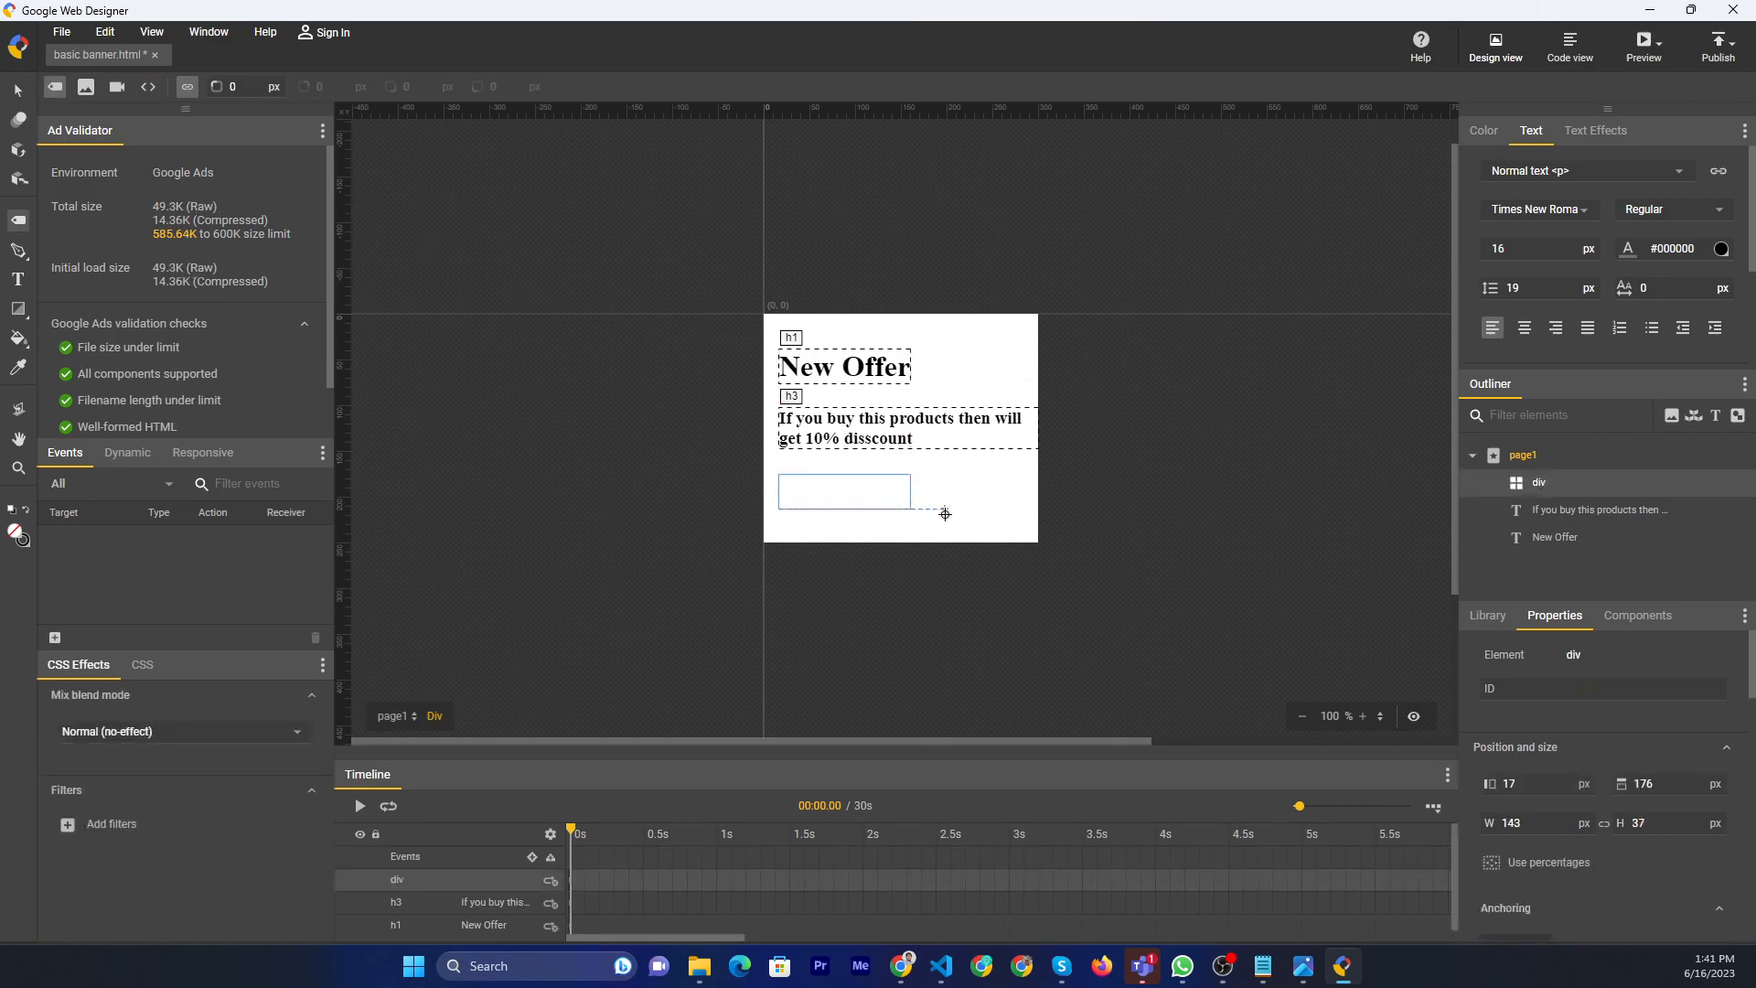
Fill the div below the discount text with red #e03434.
scroll(1614, 723, down, 5)
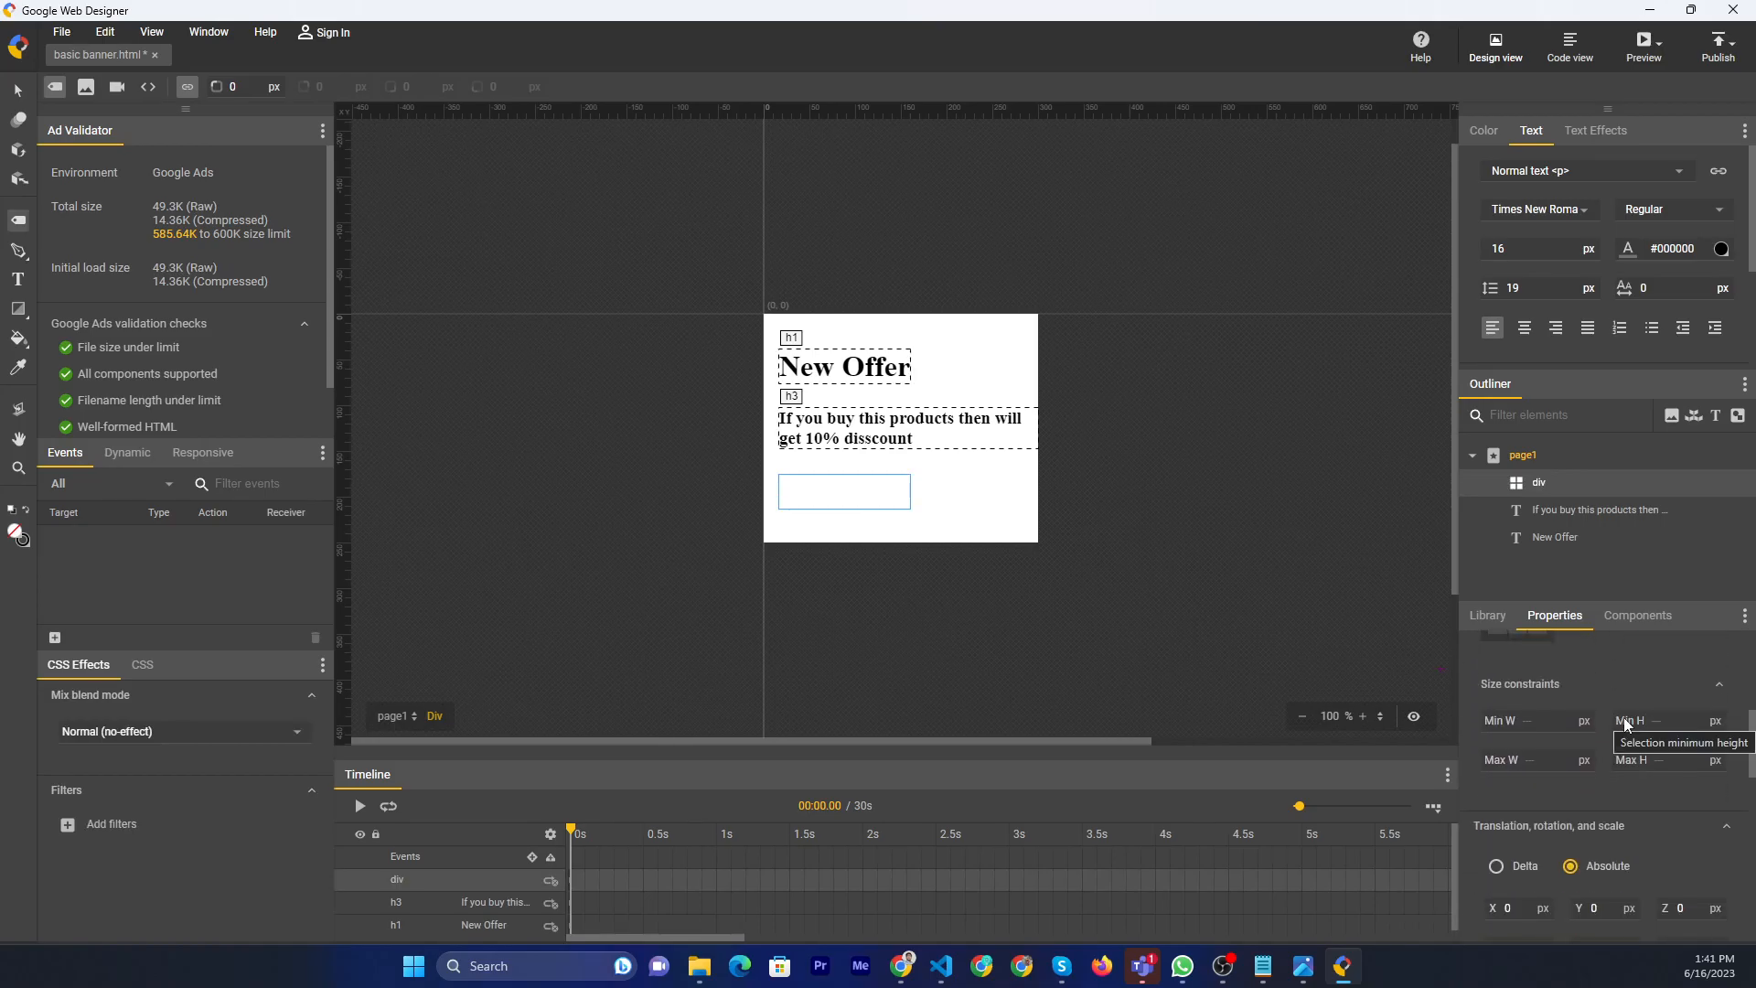
scroll(1633, 718, up, 5)
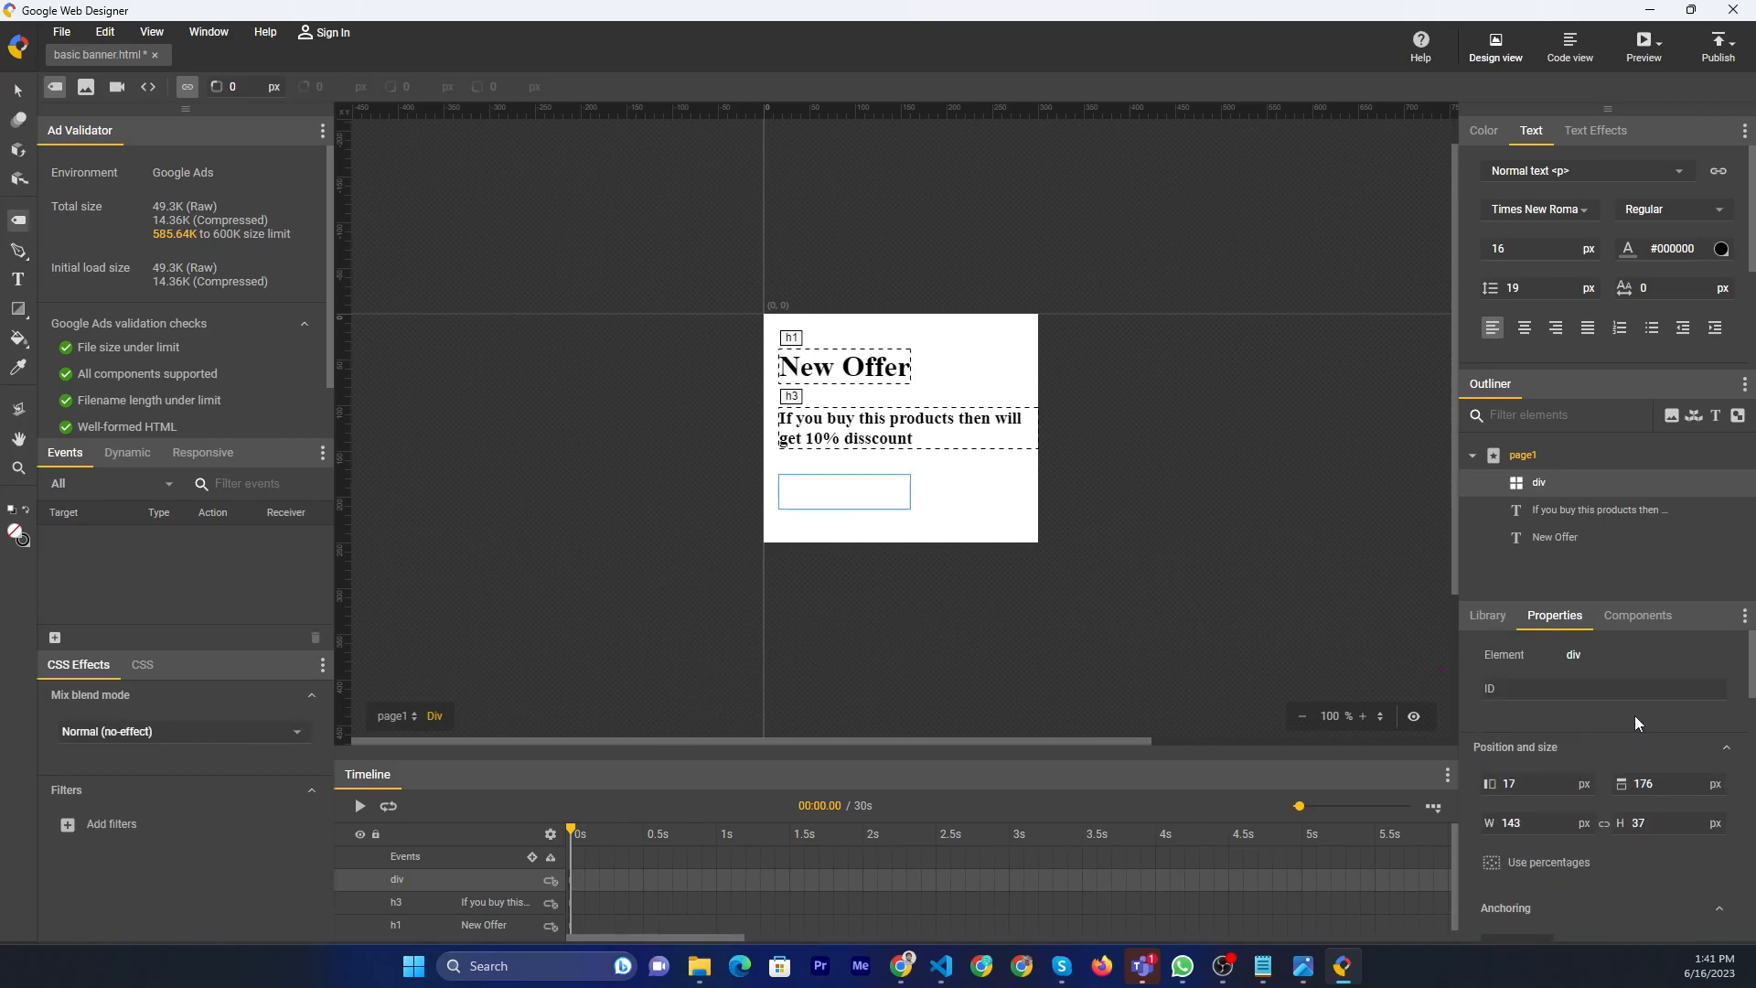
scroll(1684, 780, down, 5)
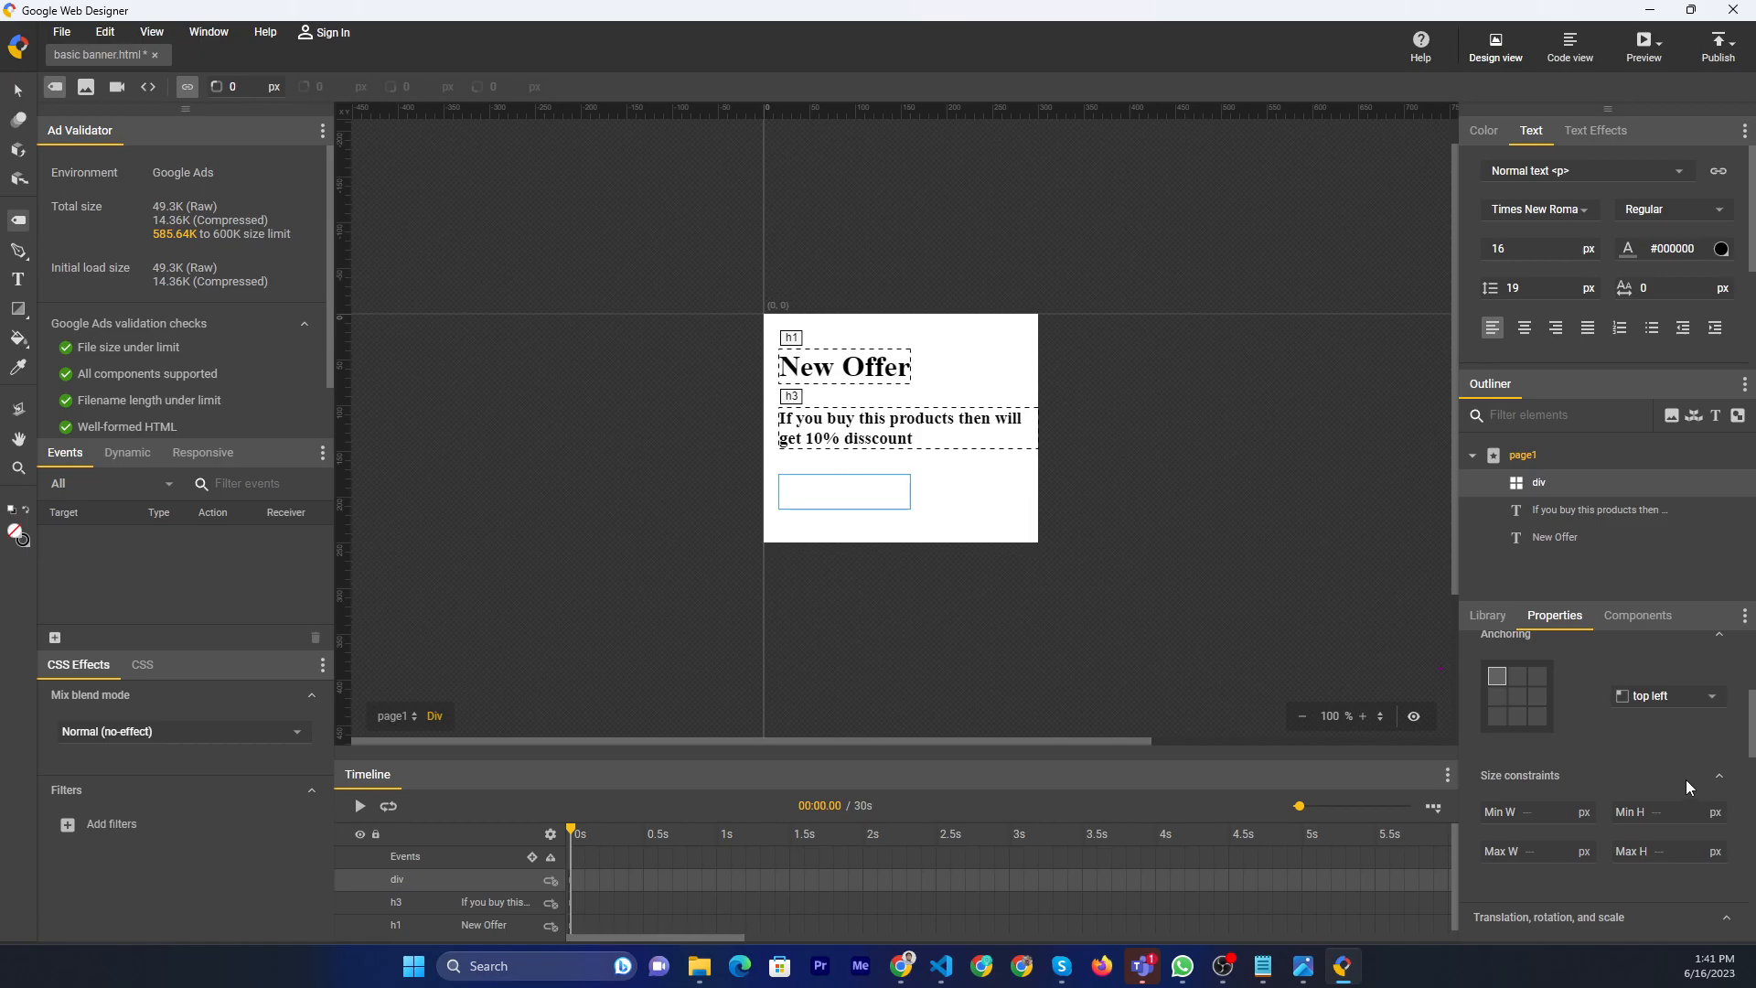
click(1713, 835)
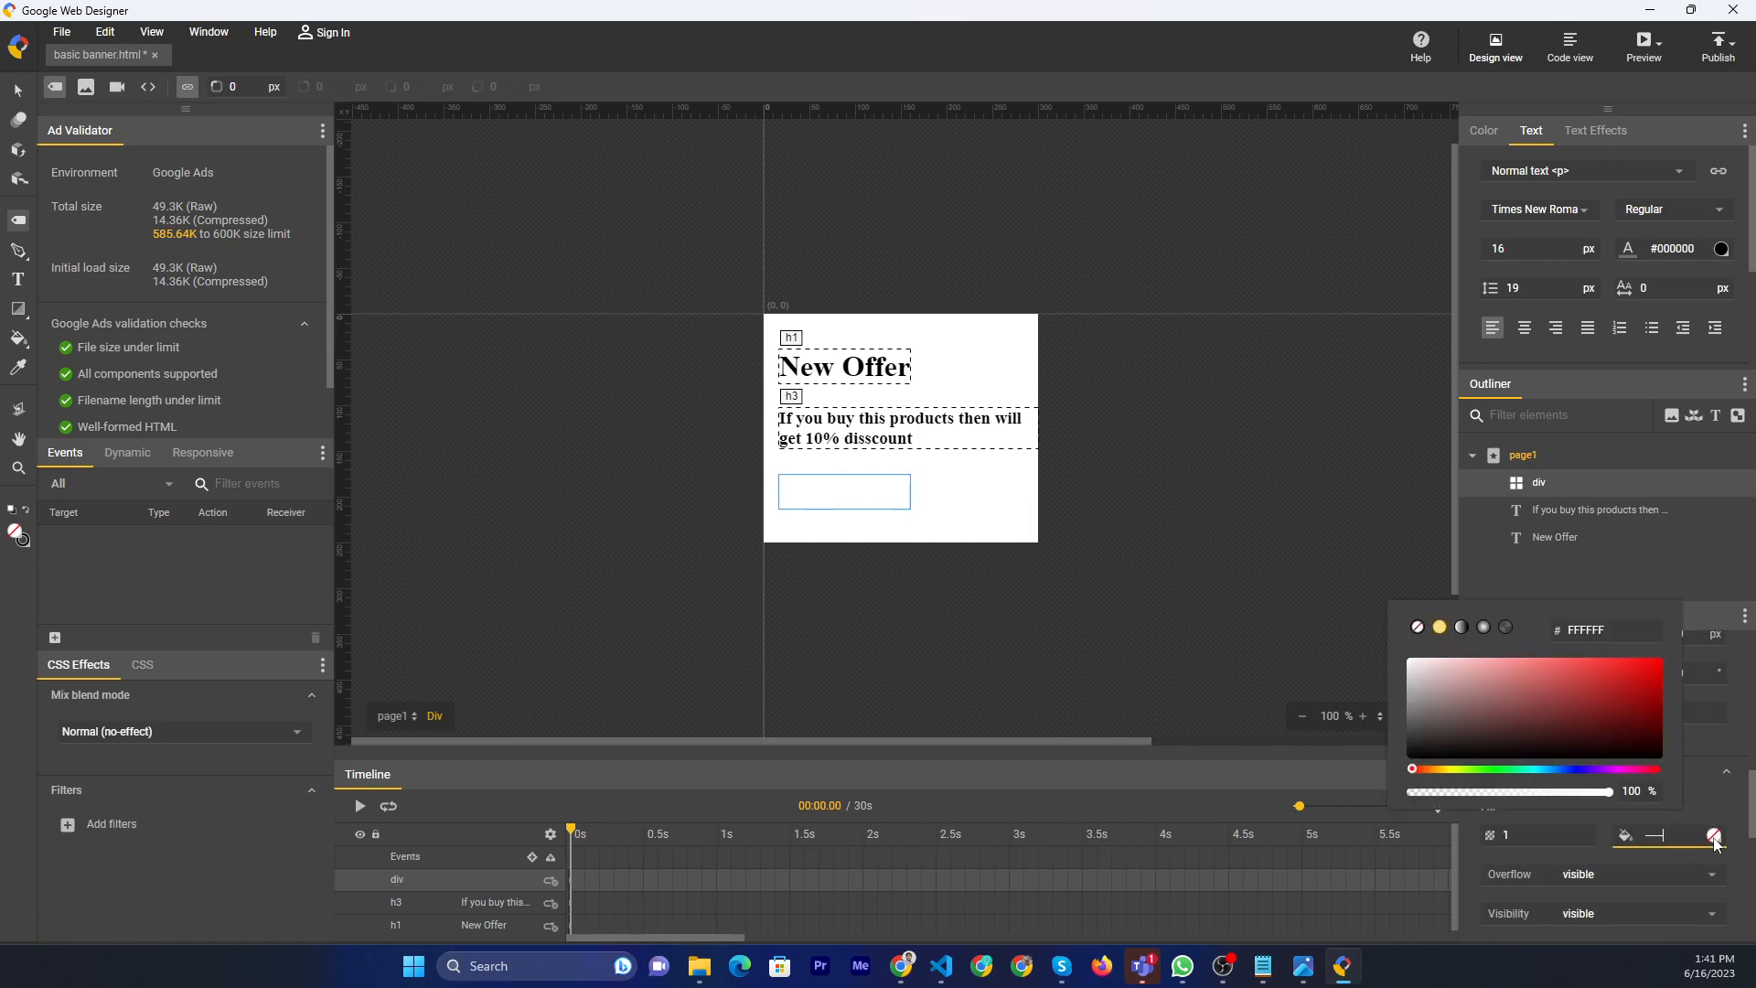
click(1604, 673)
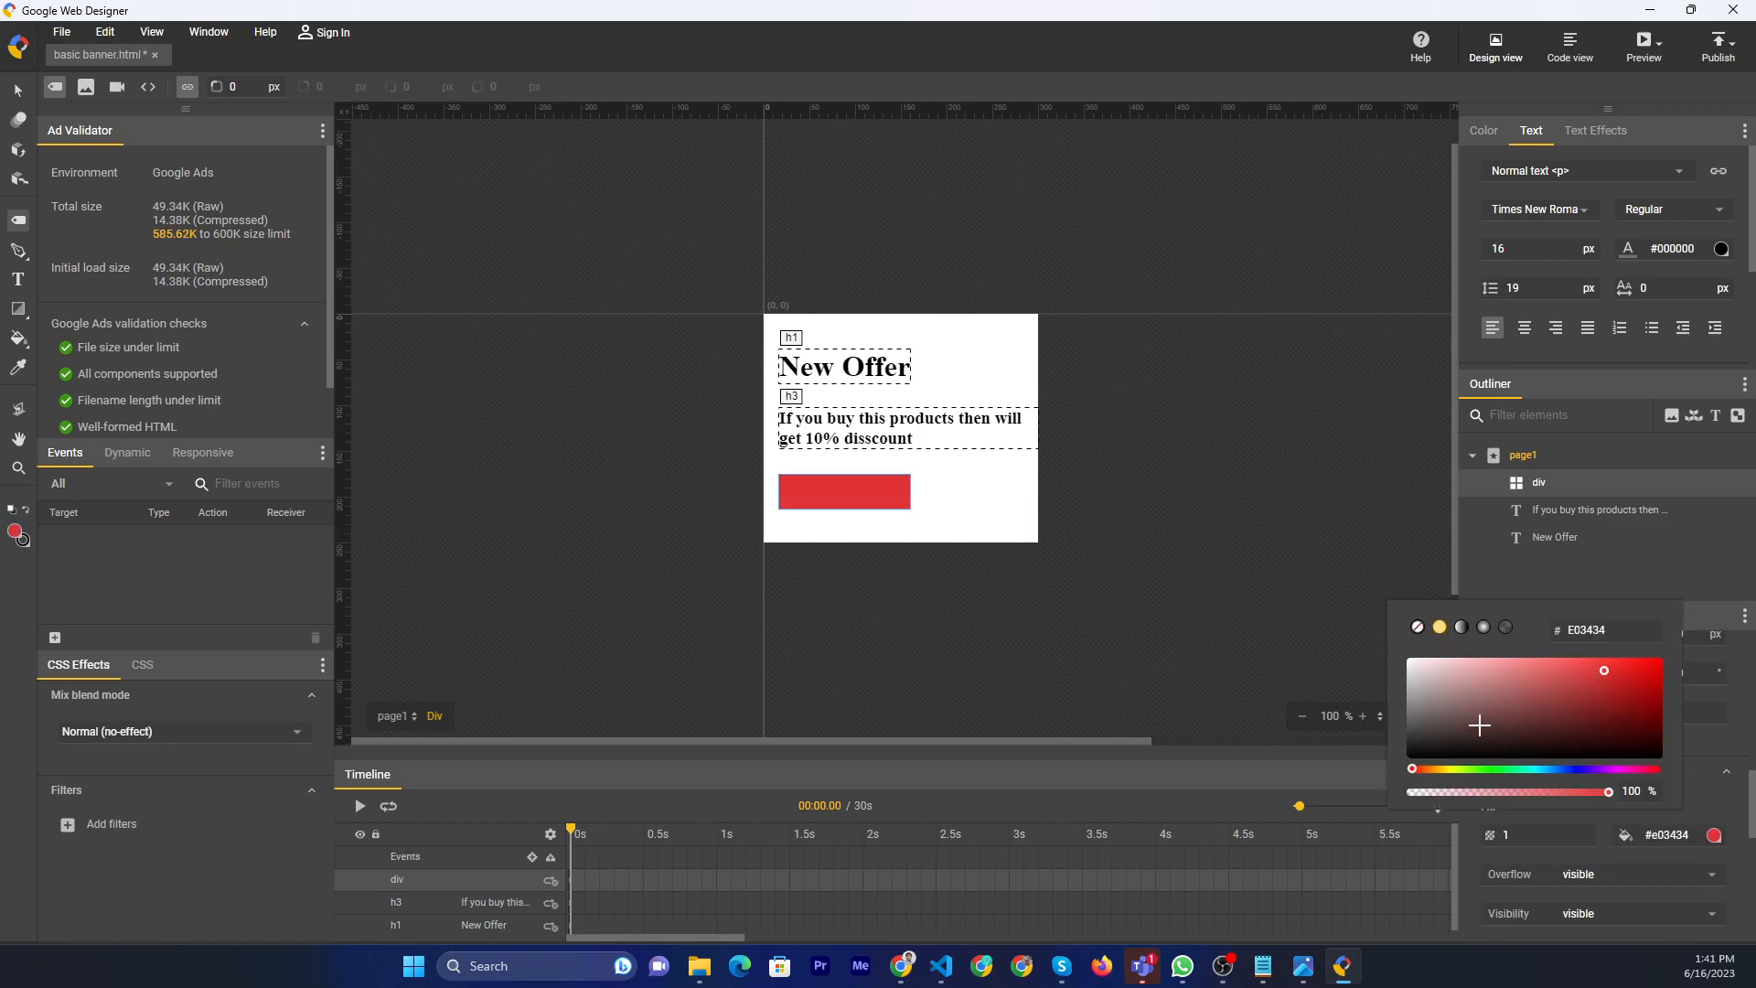
Add the text "Buy Now" over the red div.
click(17, 278)
click(801, 491)
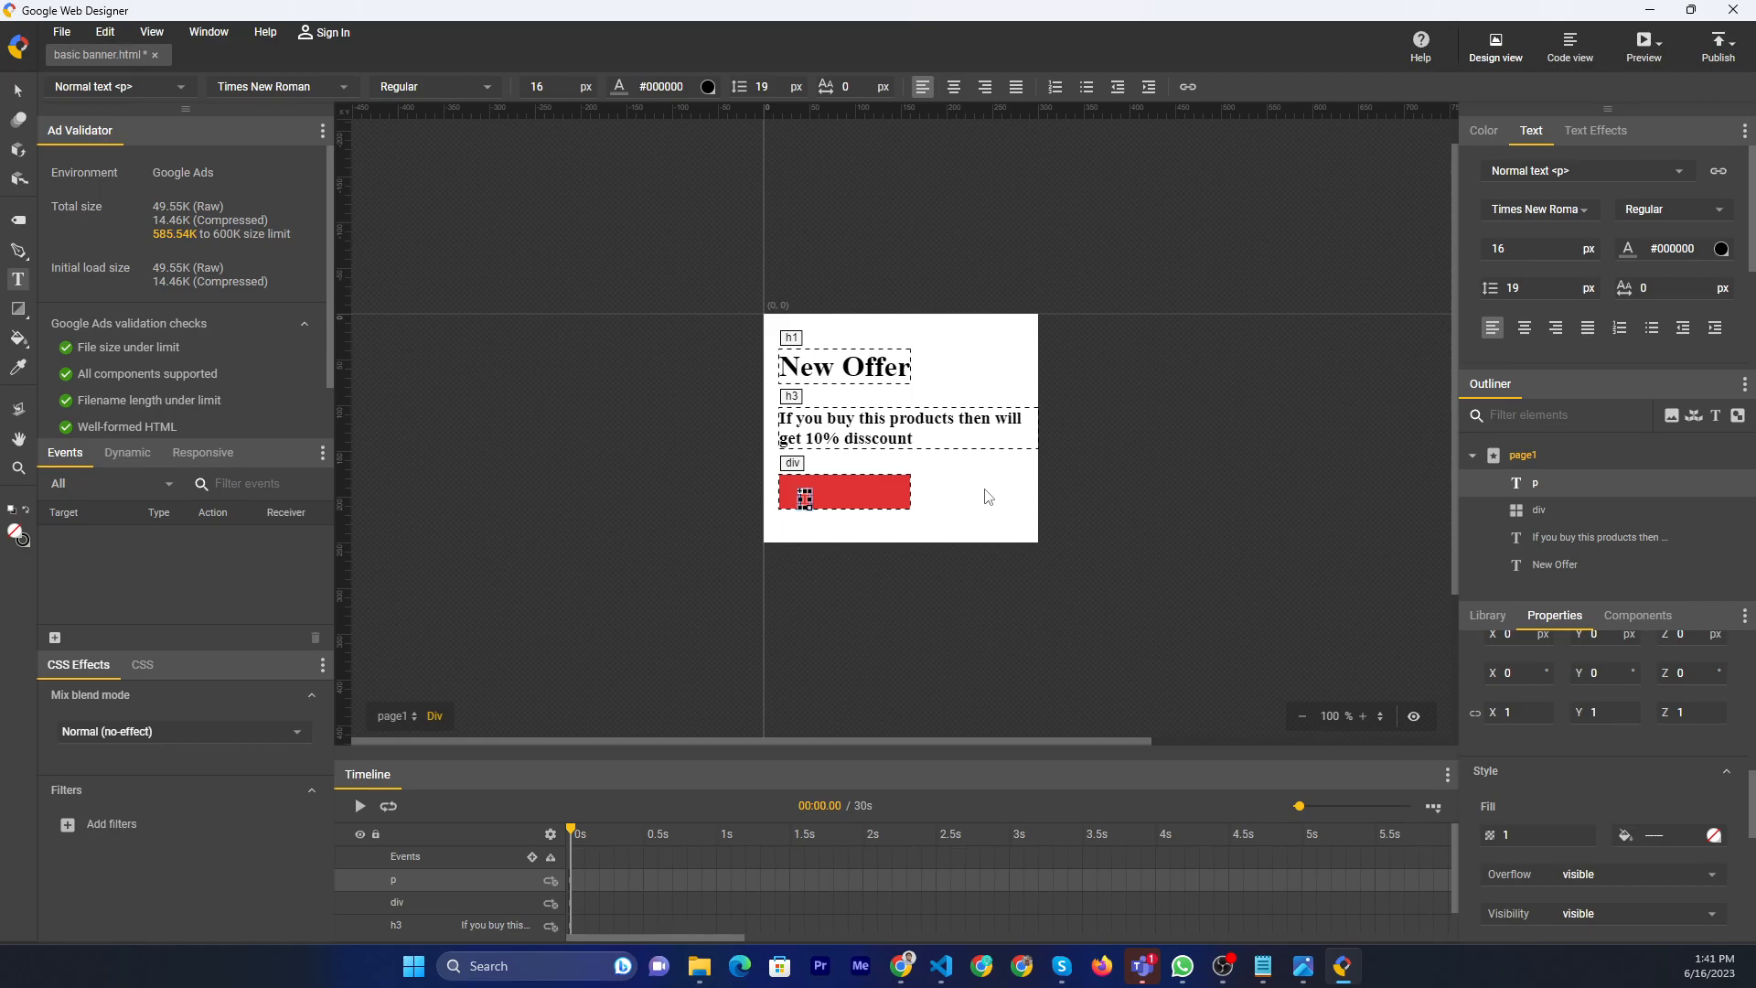
text(Buy Now)
Set the "Buy Now" text colour to #f8ecec and its font to Verdana.
key(ctrl+a)
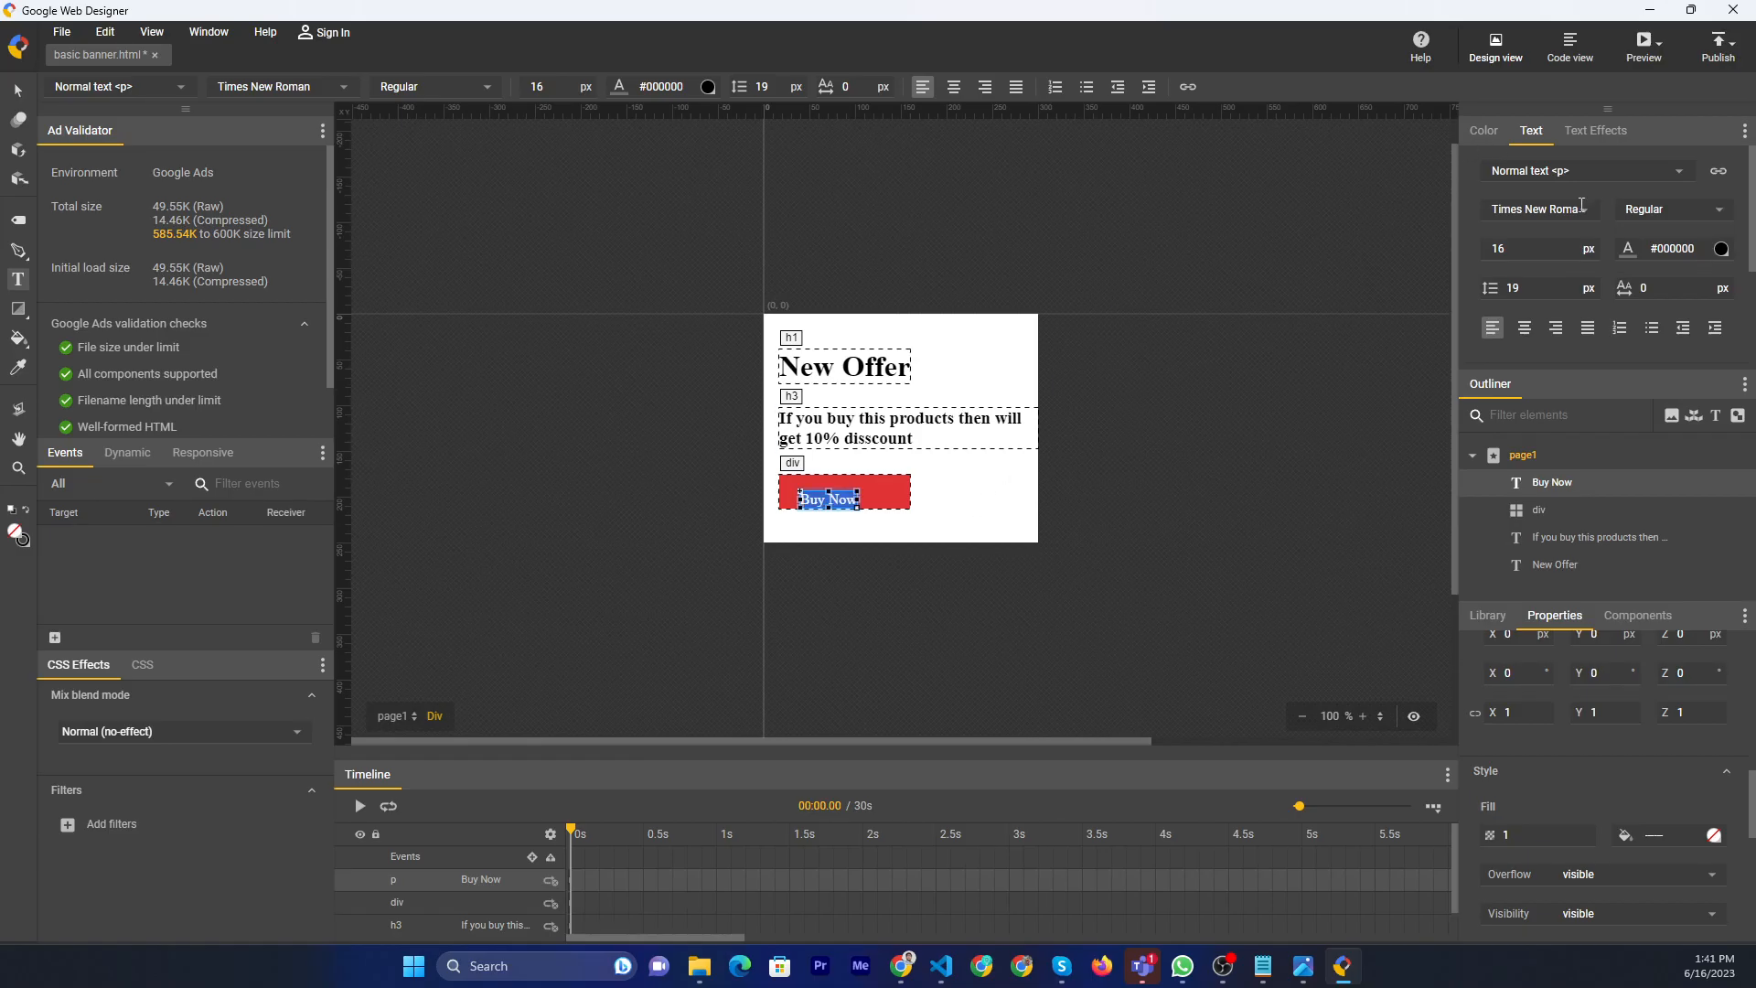
click(1720, 249)
click(1427, 333)
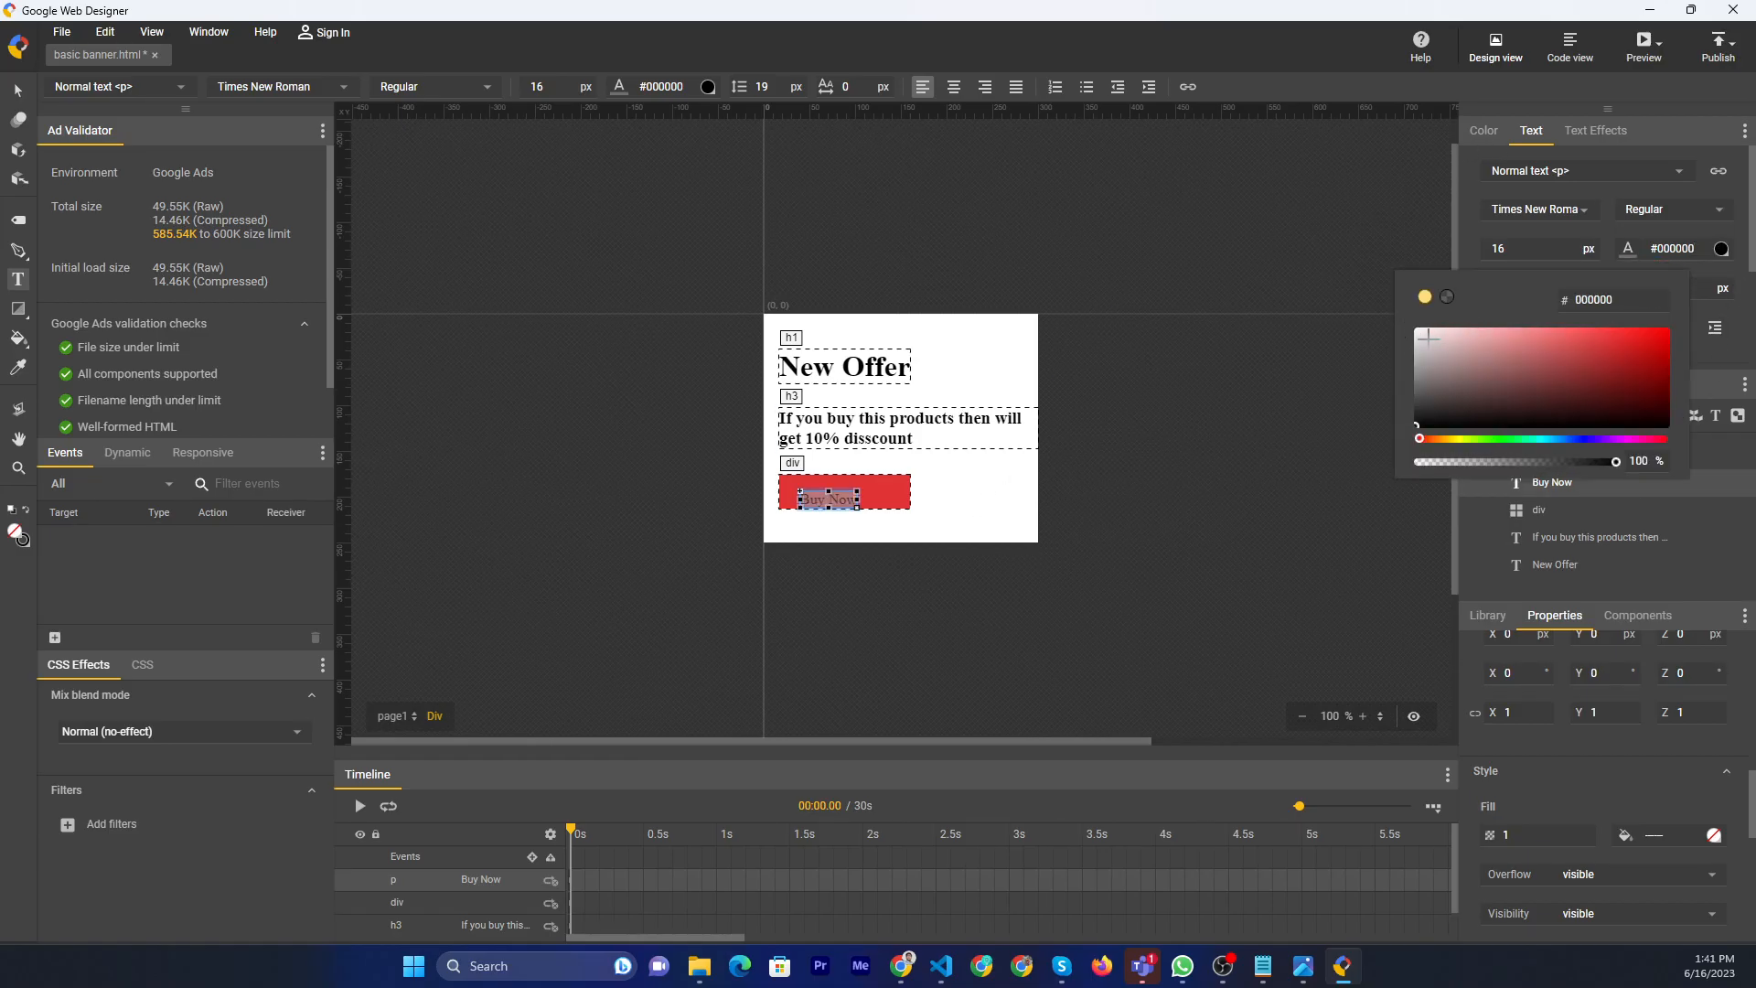
click(1652, 178)
click(1589, 211)
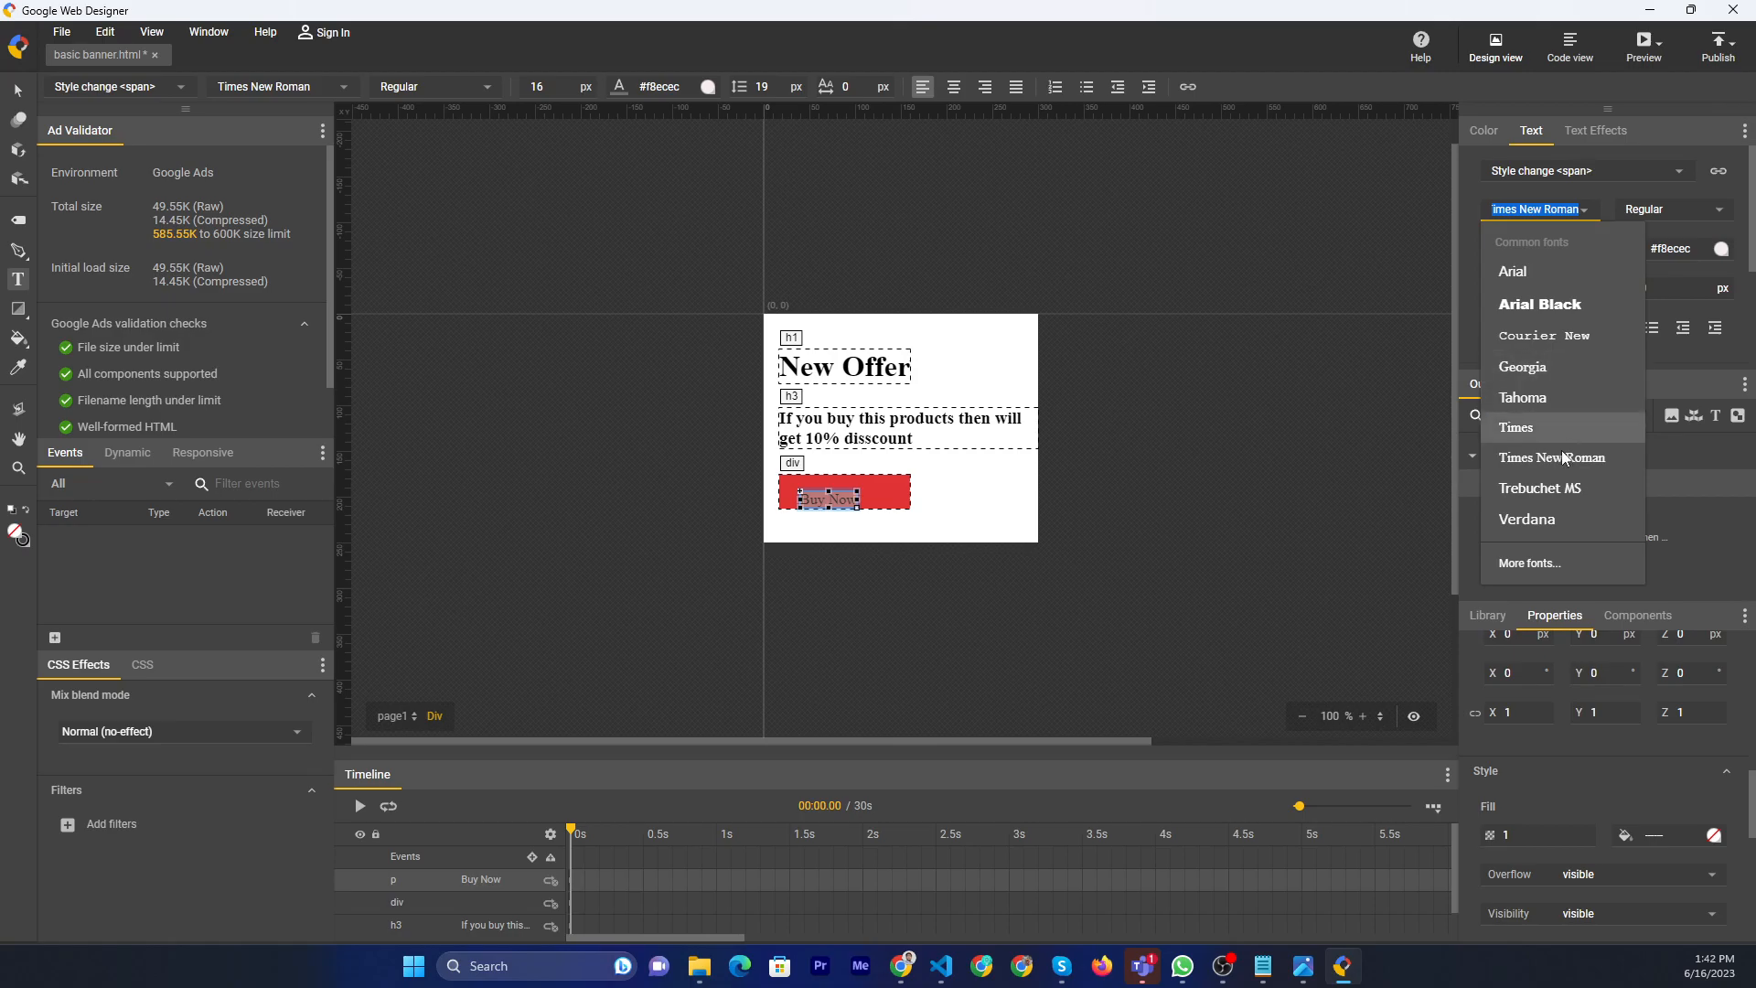
click(1554, 518)
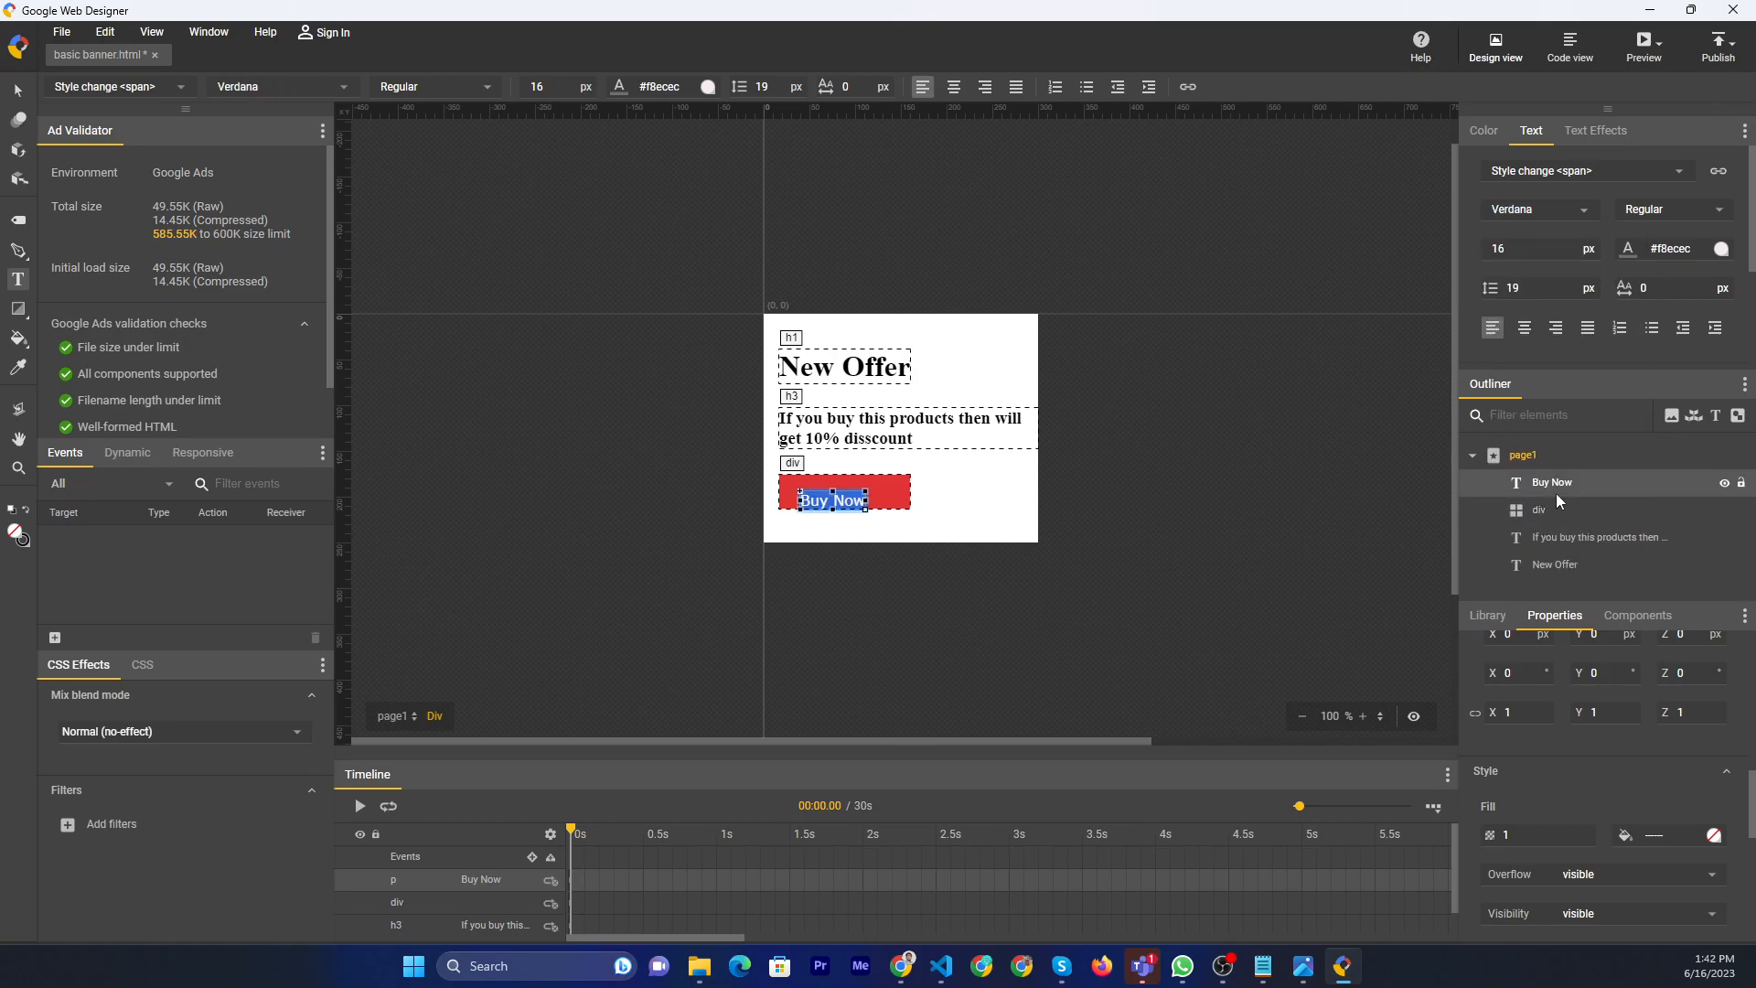
Move the "Buy Now" text to the centre of the red div.
click(20, 93)
click(940, 499)
drag(837, 501, 849, 487)
click(1163, 565)
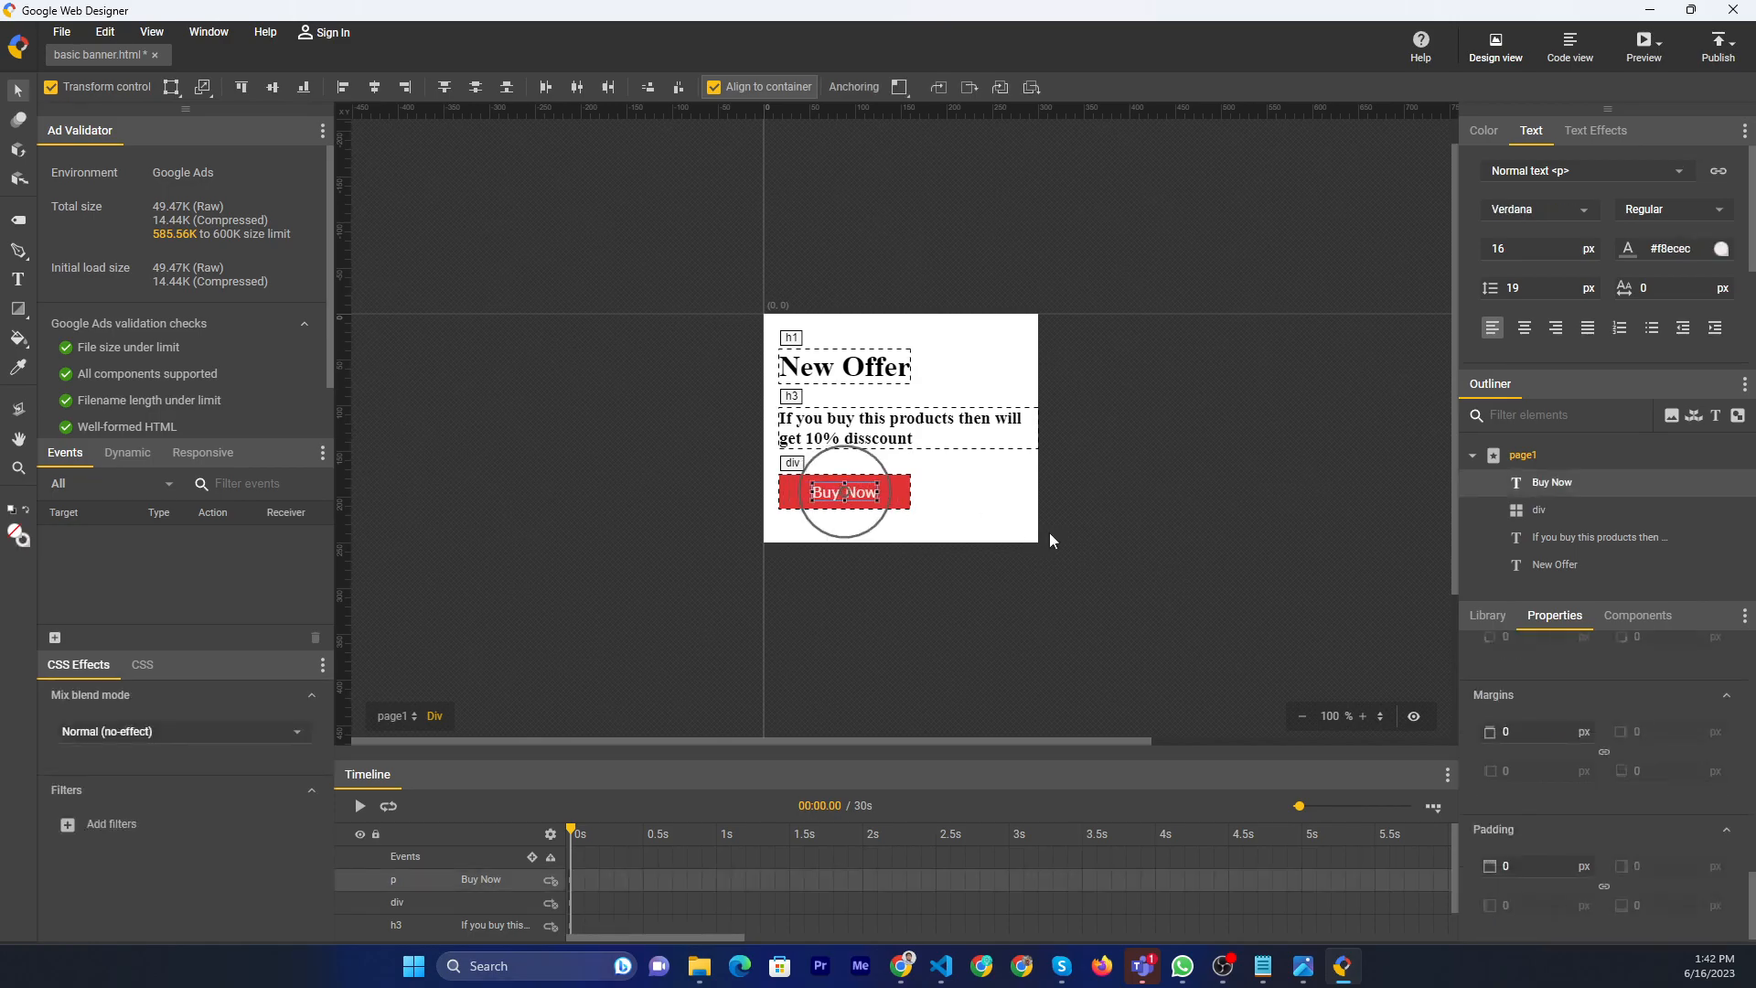
click(1243, 567)
click(844, 501)
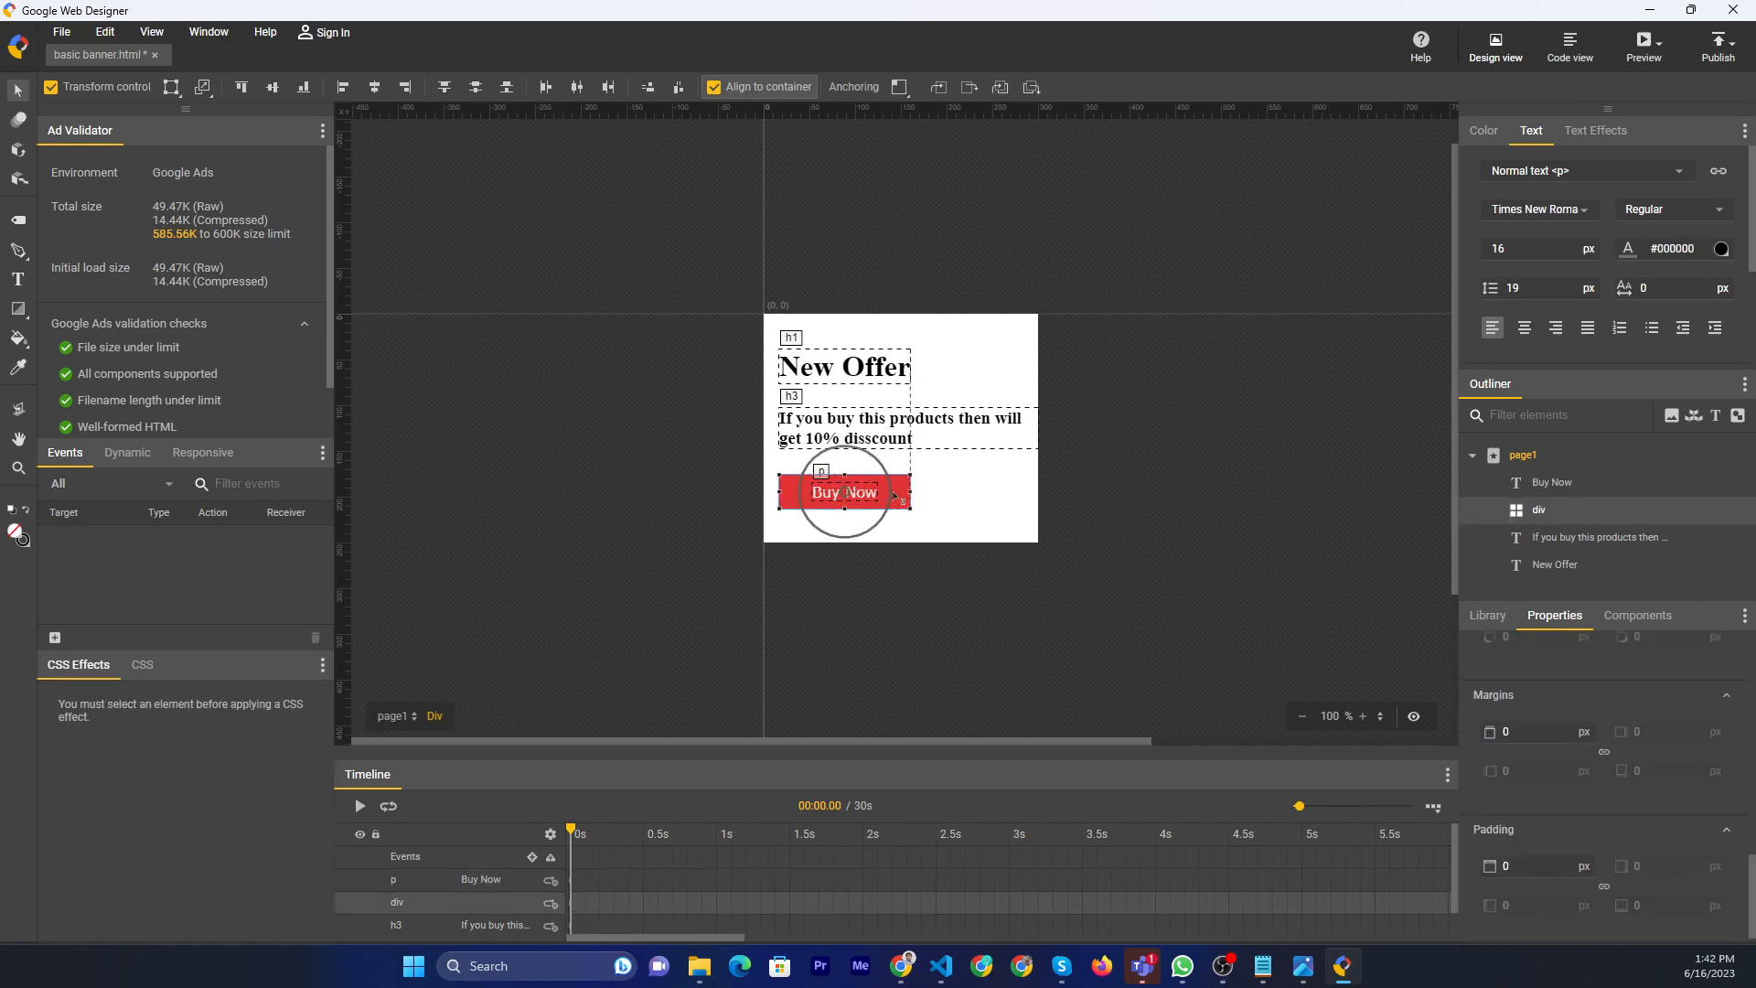
click(845, 366)
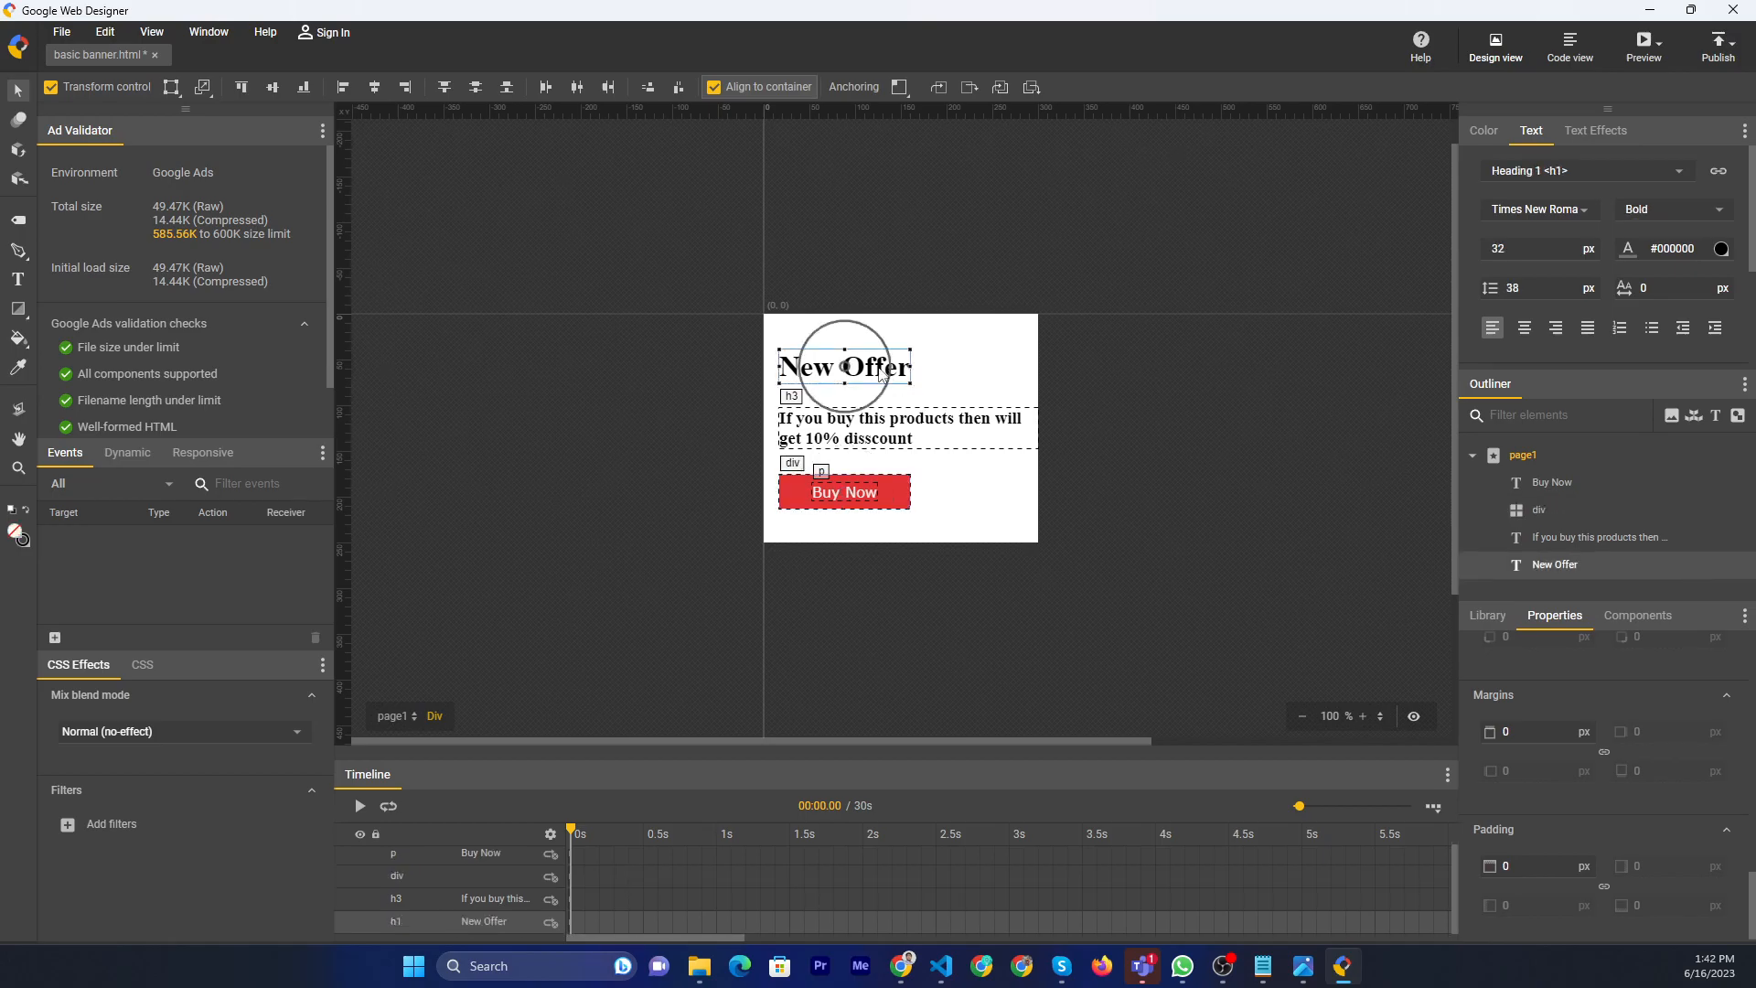
click(1287, 564)
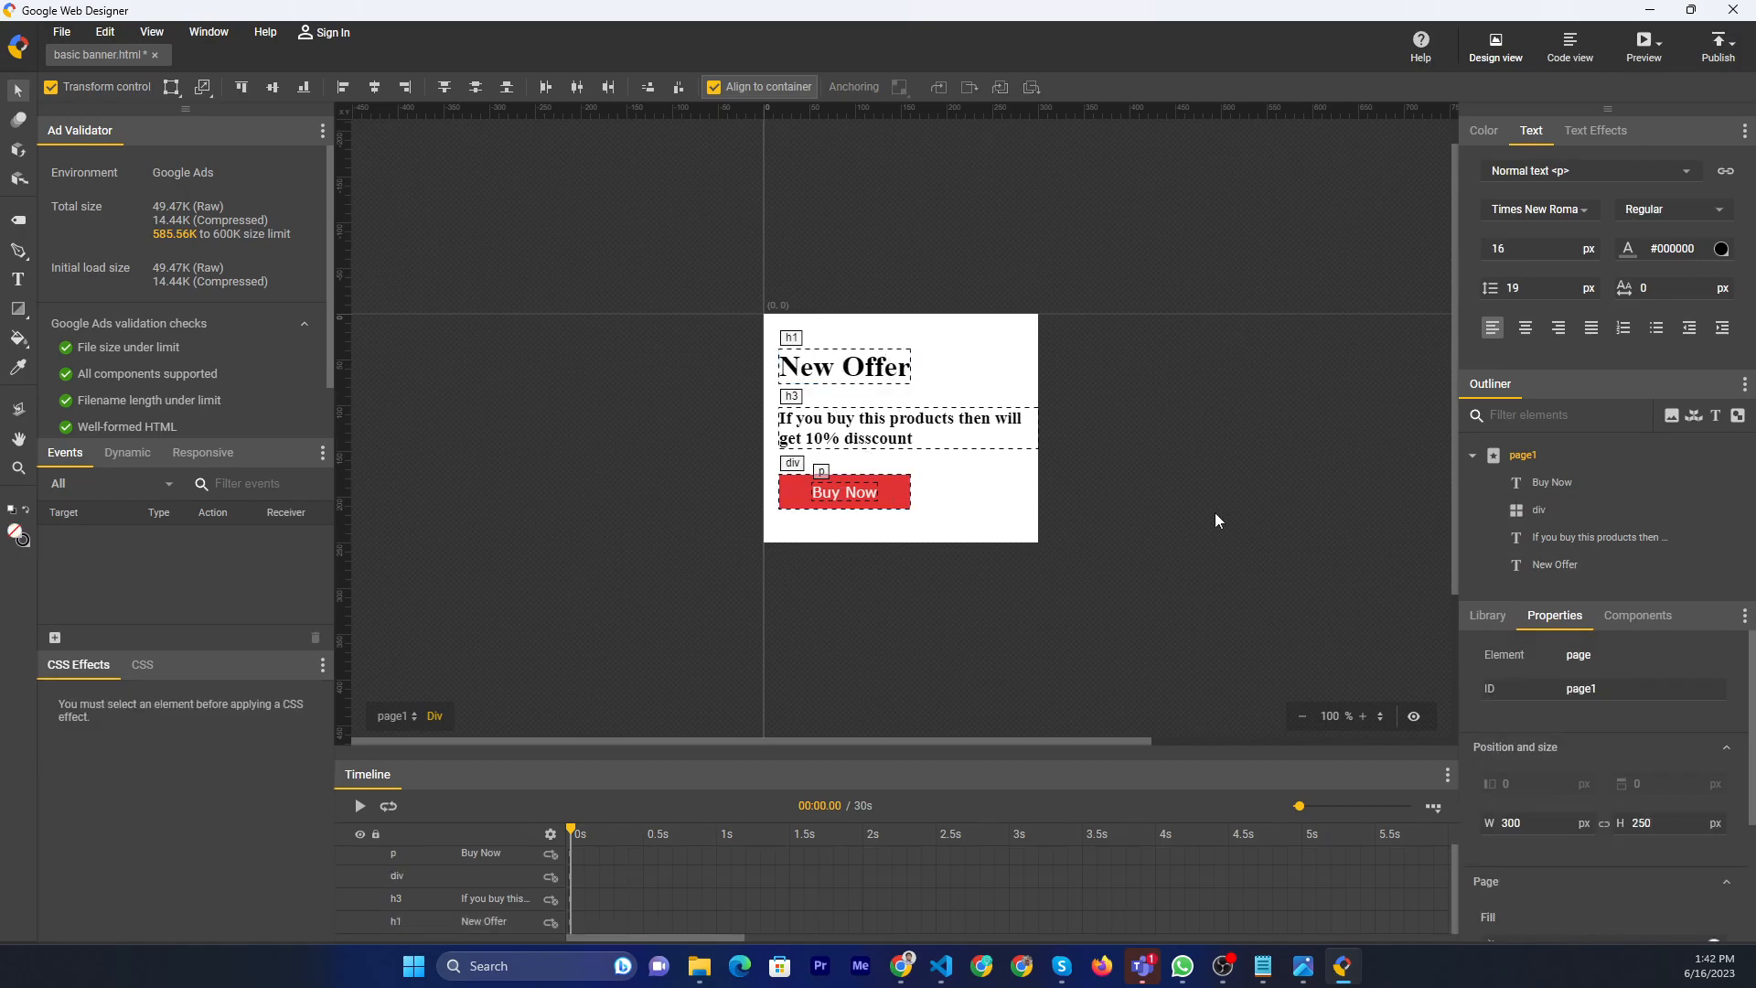
right_click(896, 490)
click(928, 472)
Place a Tap Area component over the red "Buy Now" div and resize it to cover the div exactly.
click(844, 494)
scroll(1606, 684, up, 2)
click(1636, 616)
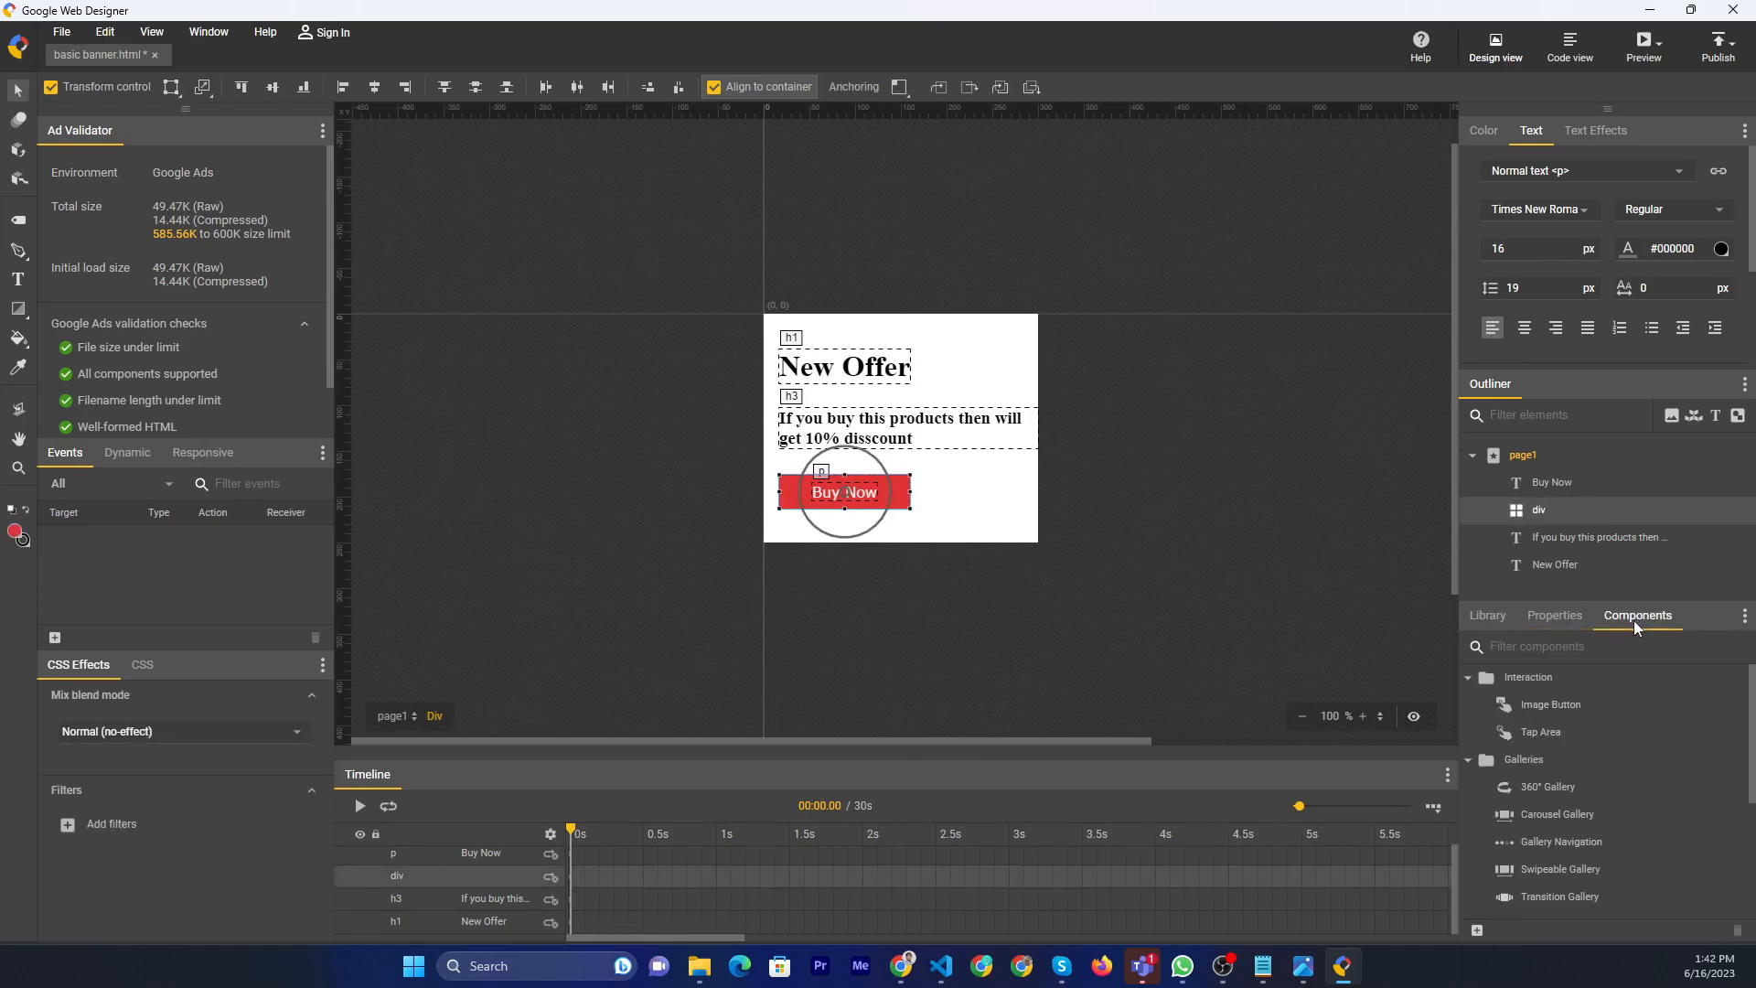
drag(1542, 732, 782, 483)
drag(962, 602, 911, 509)
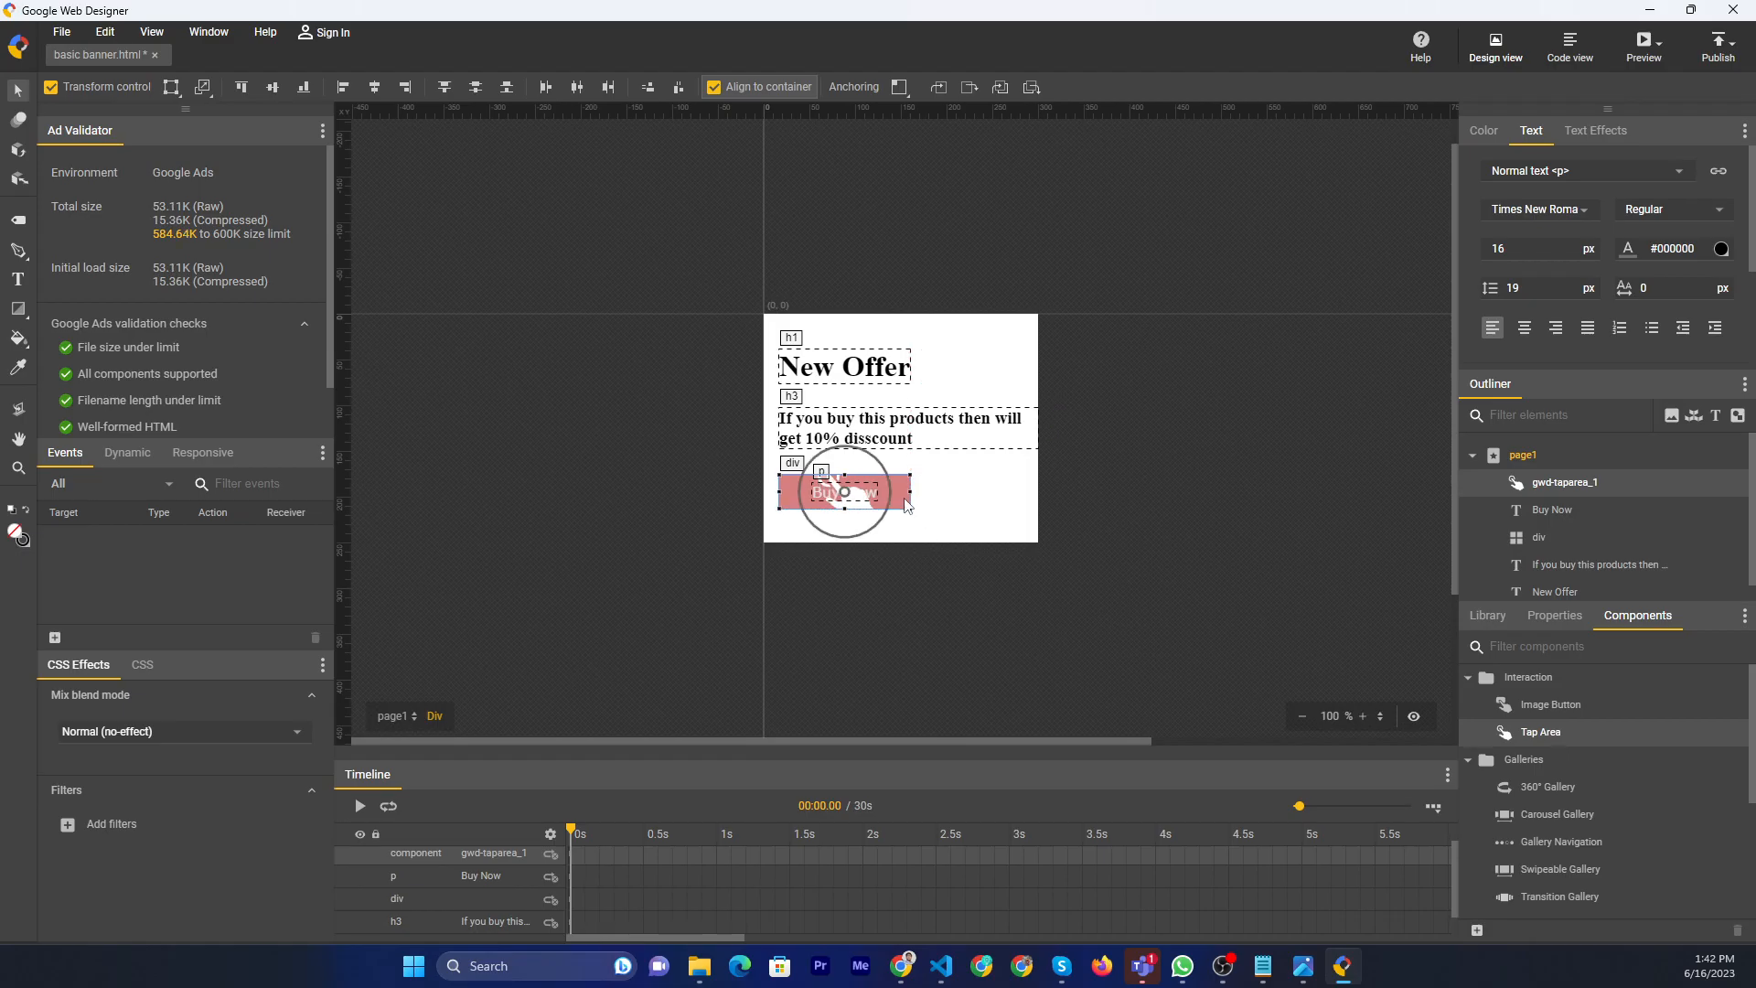
right_click(908, 508)
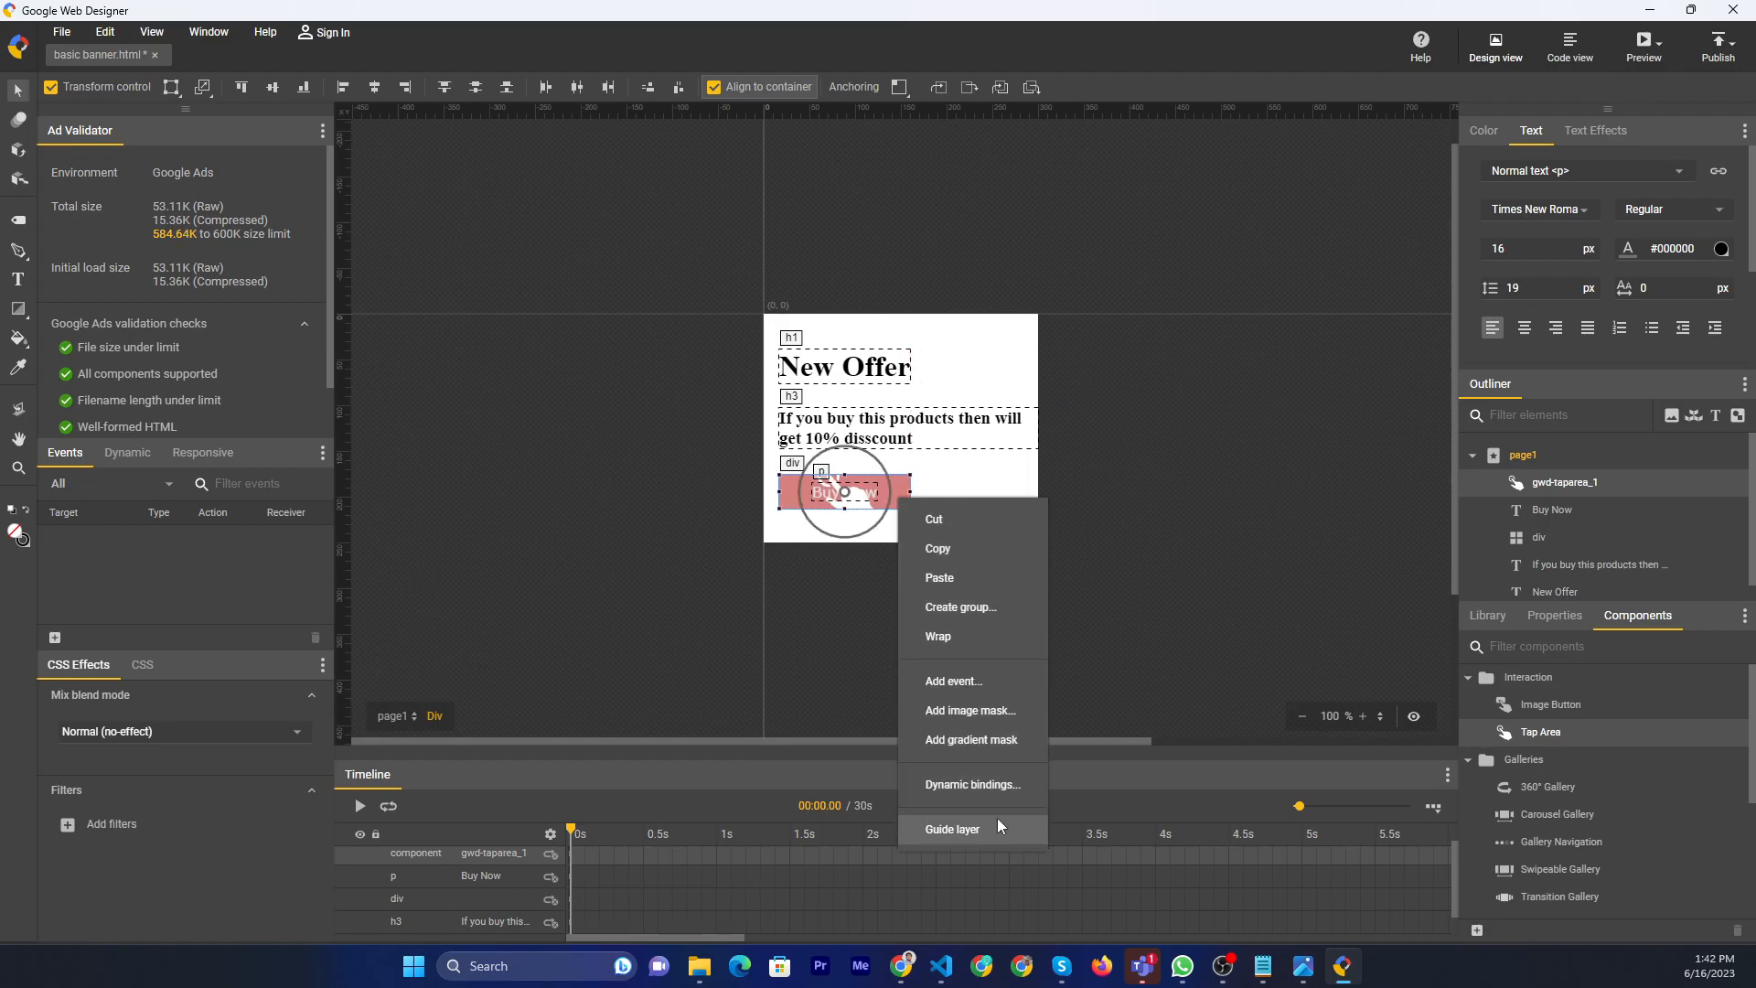
click(969, 680)
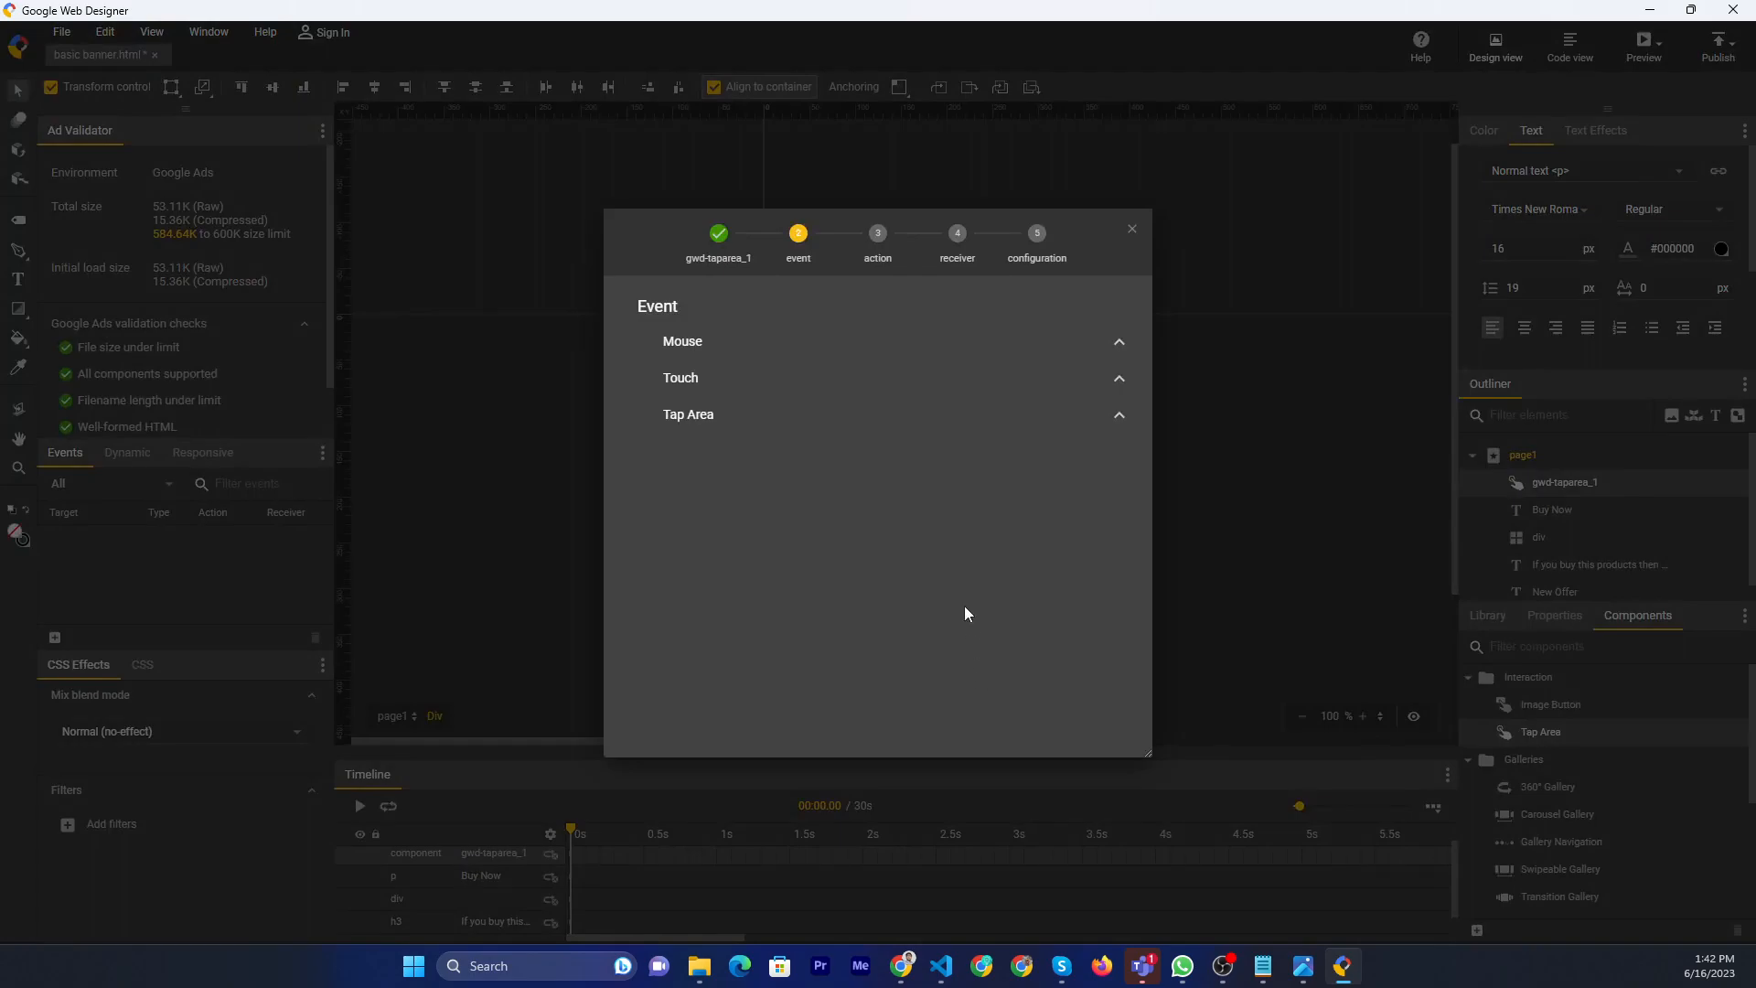
click(736, 342)
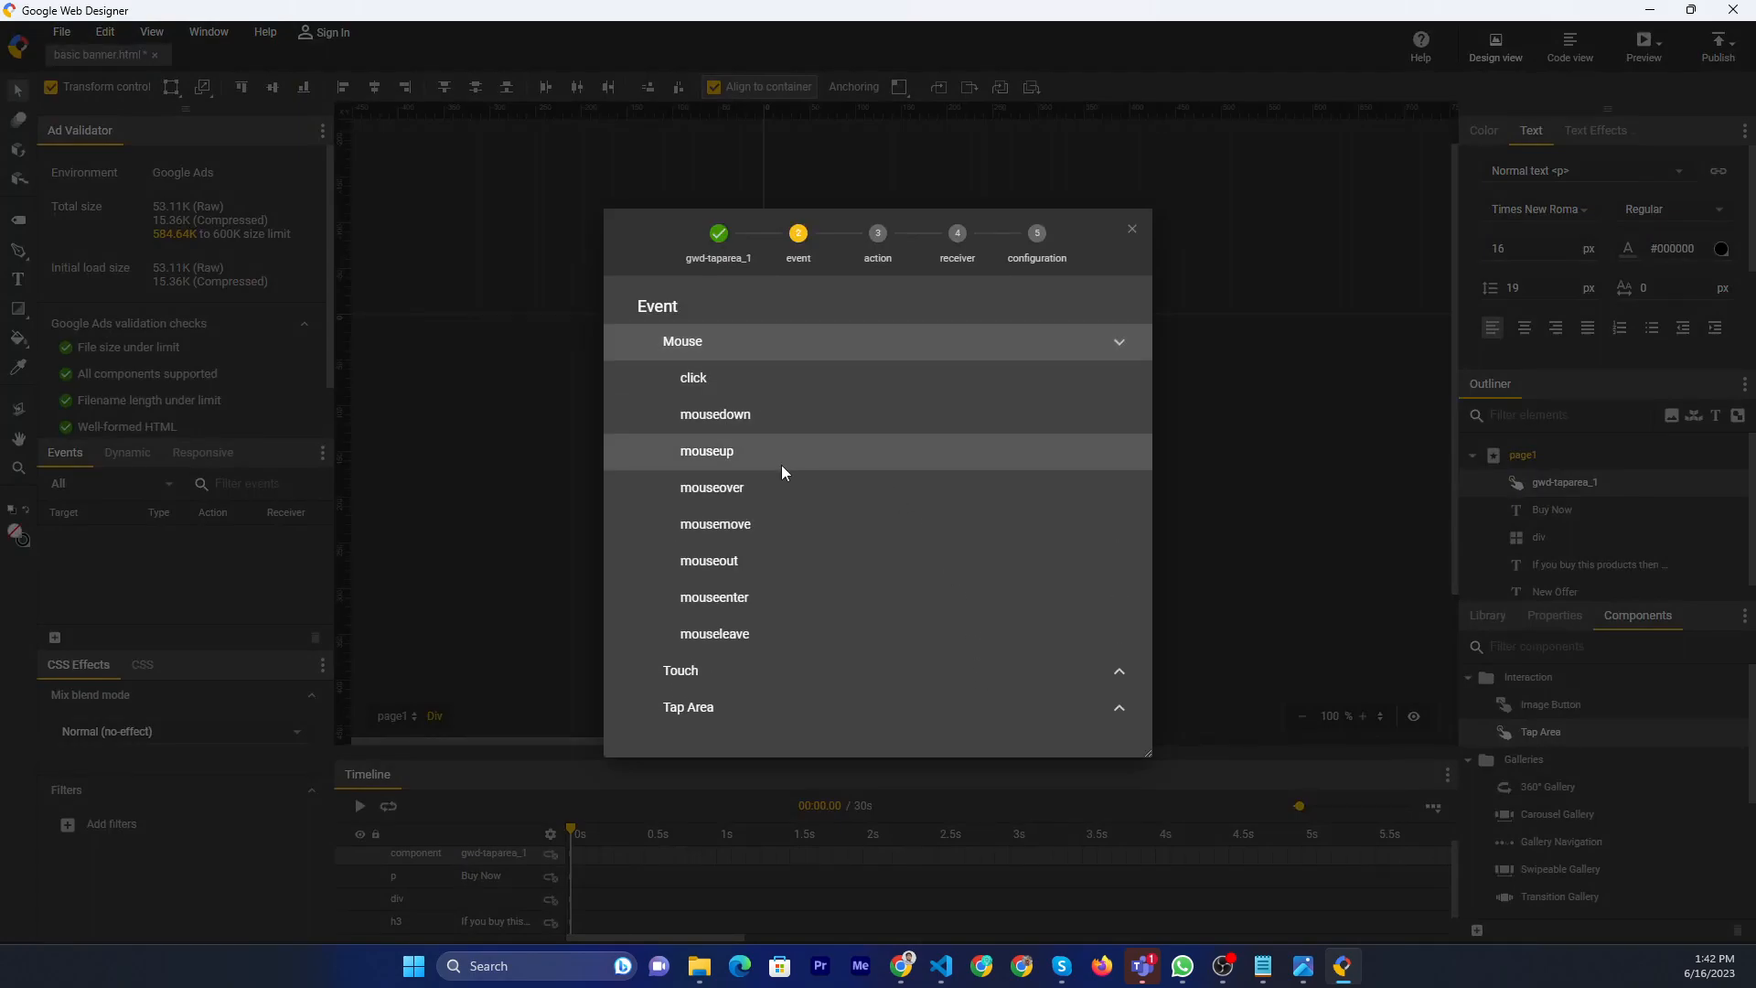
click(761, 375)
click(853, 448)
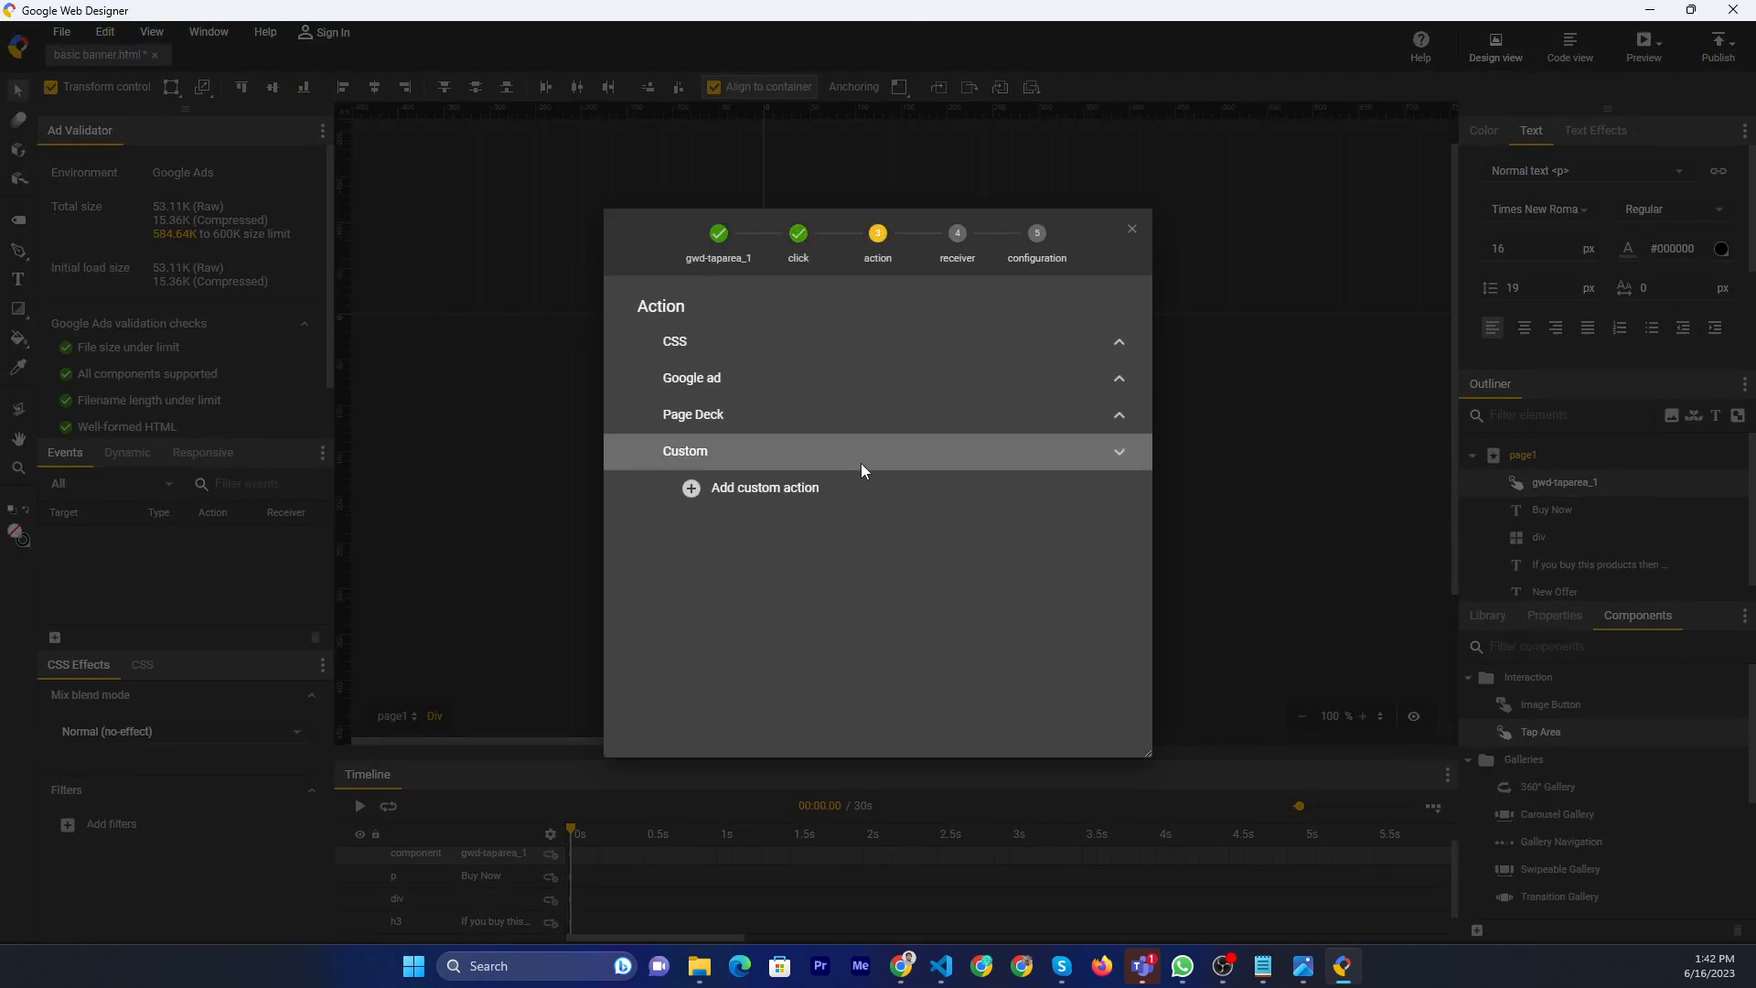
click(849, 492)
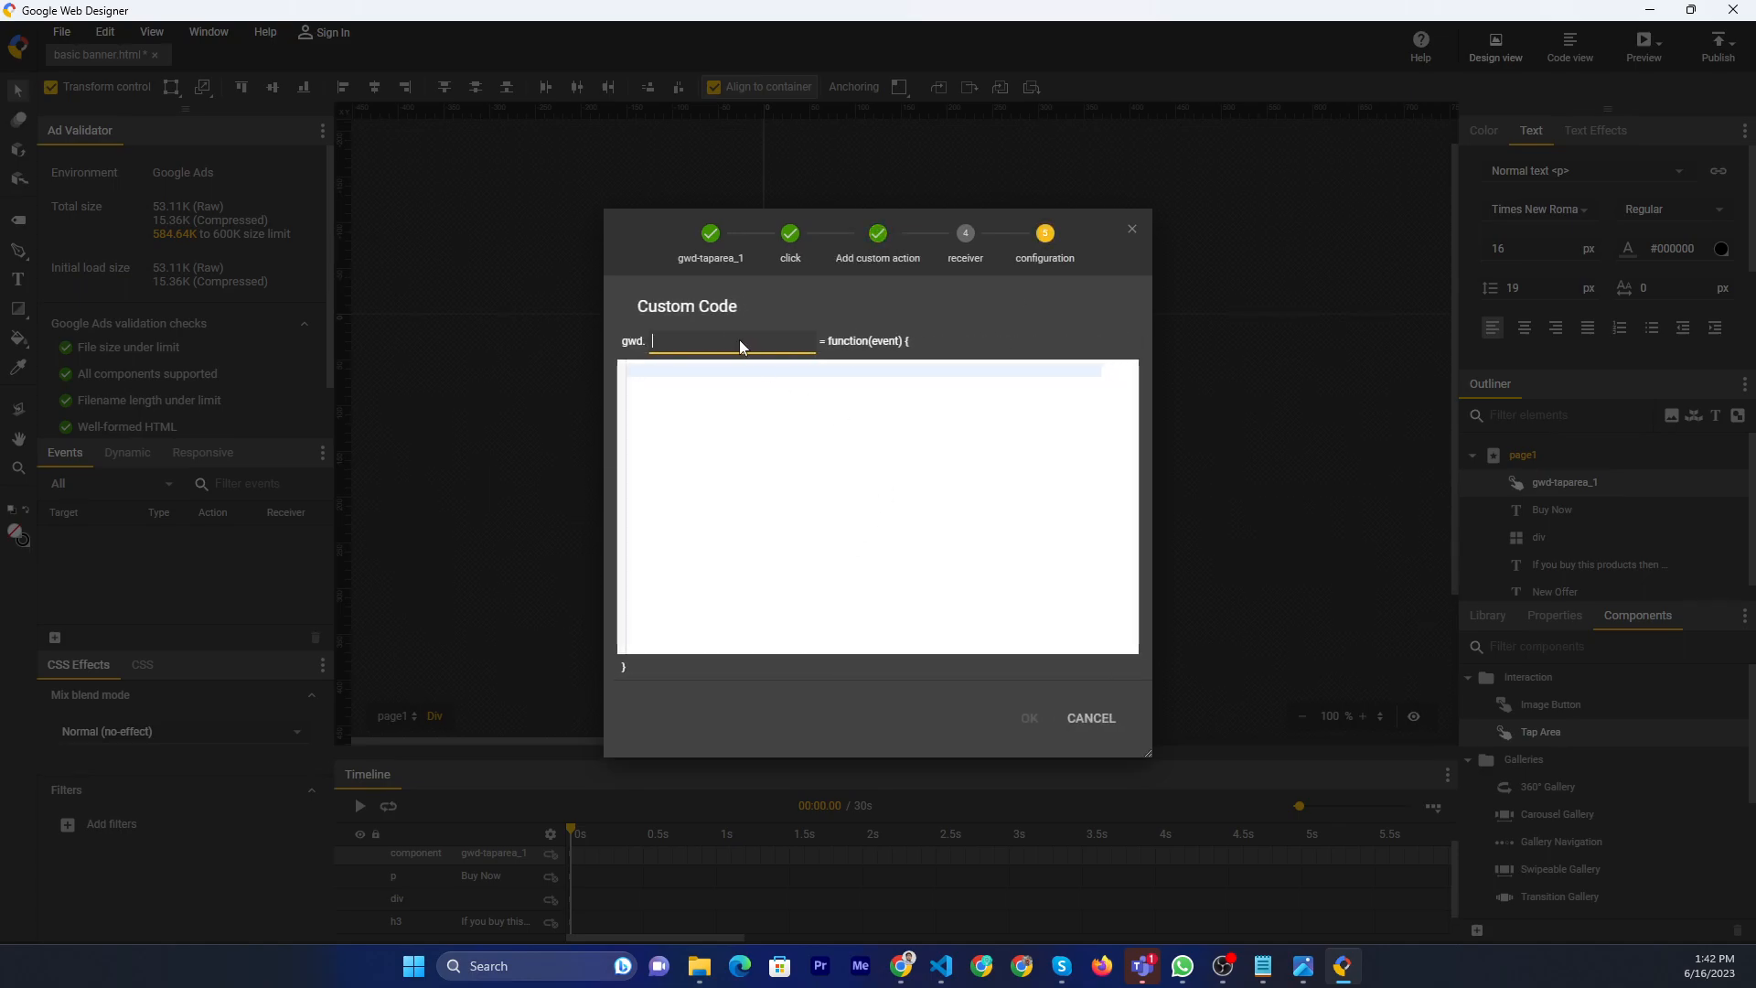
text(clickTag)
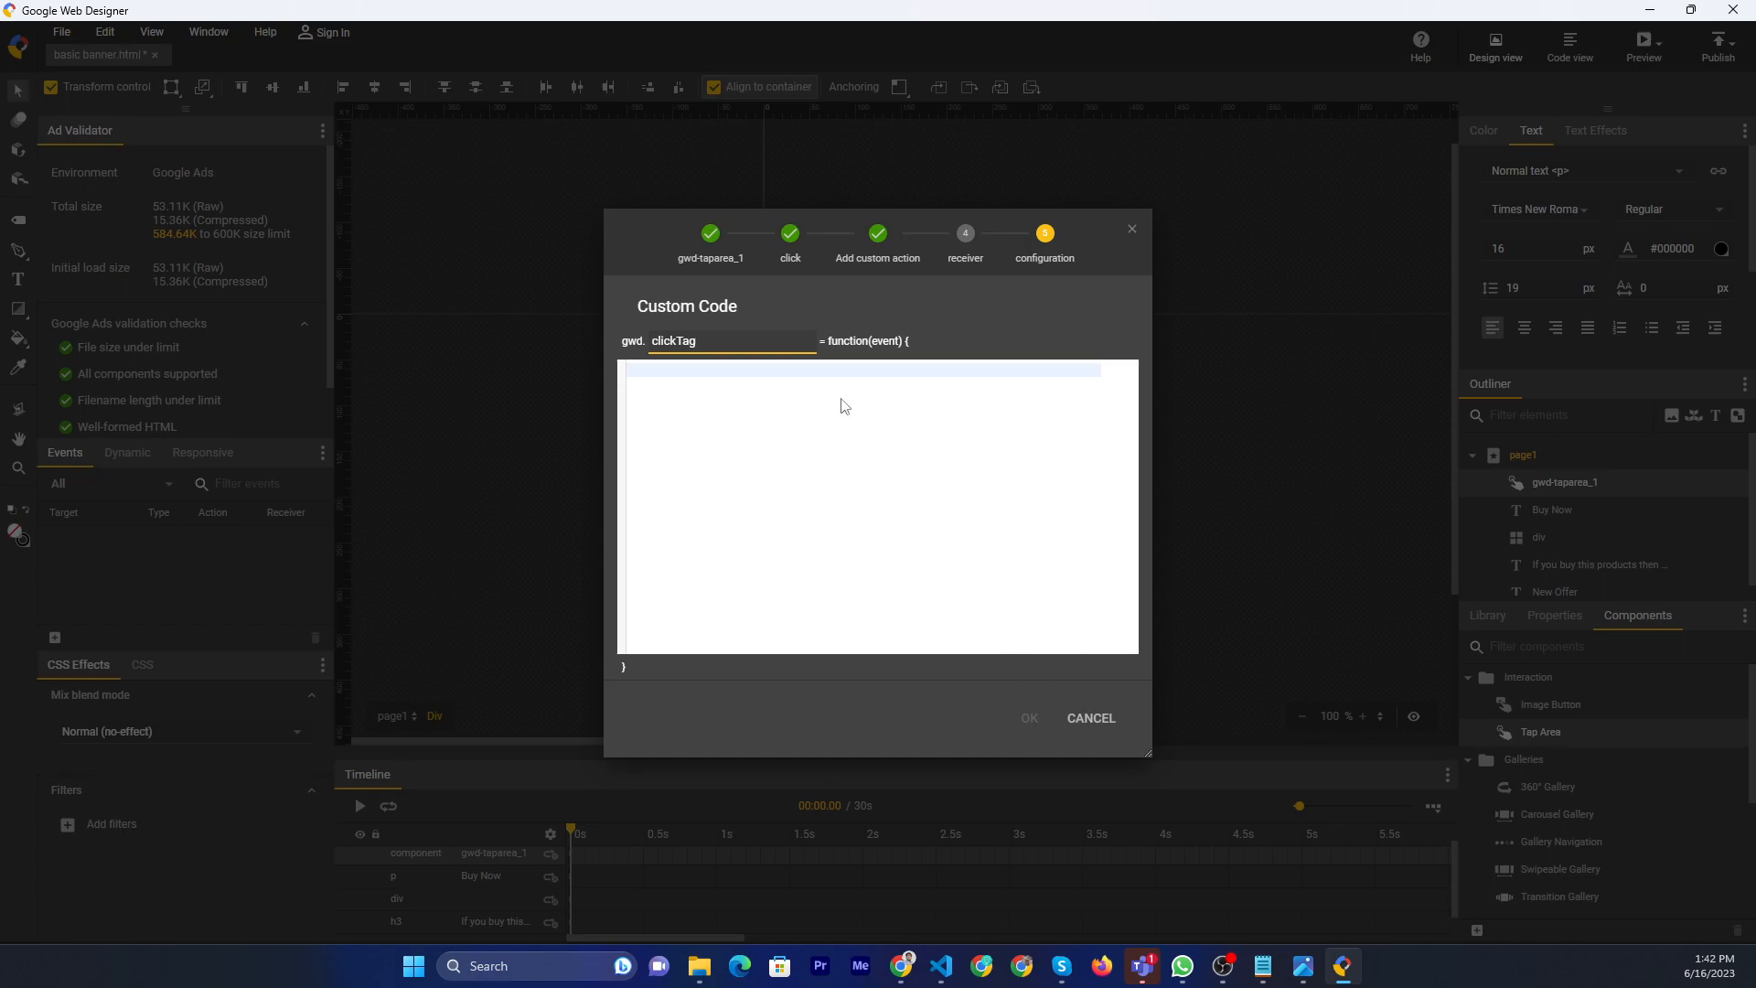
click(1081, 717)
Add a mouse click event to the tap area with the Google ad "Exit ad" action.
right_click(881, 490)
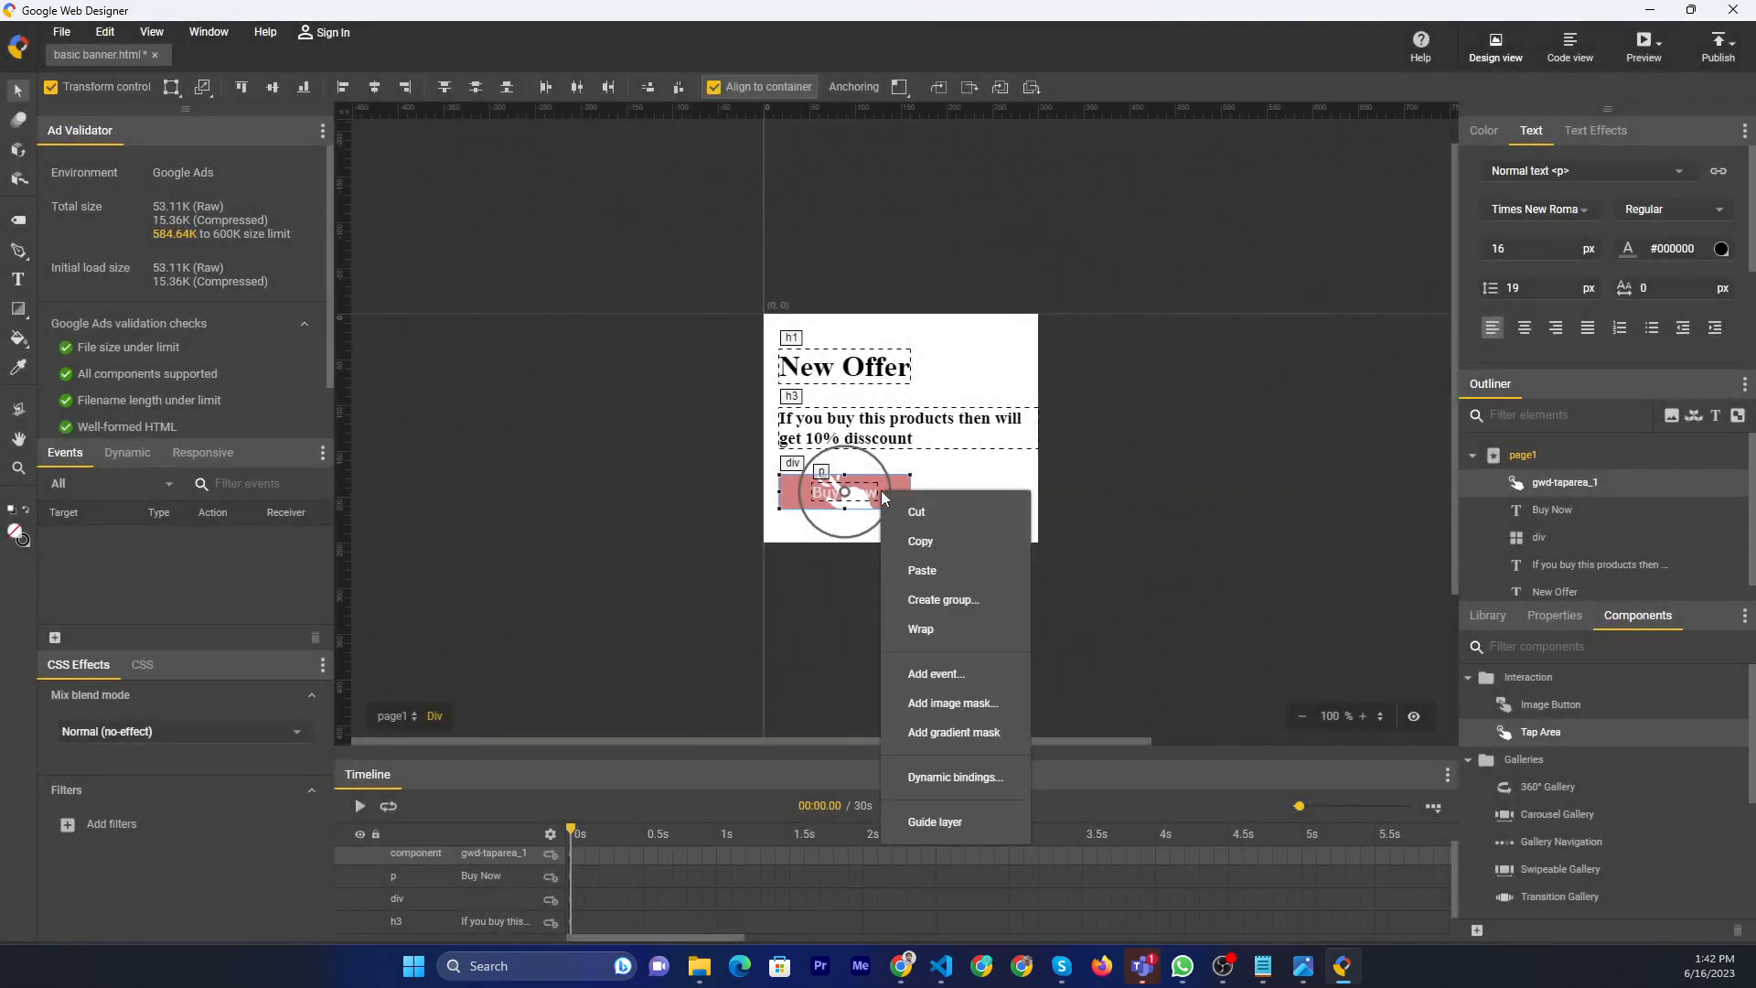
click(948, 672)
click(759, 342)
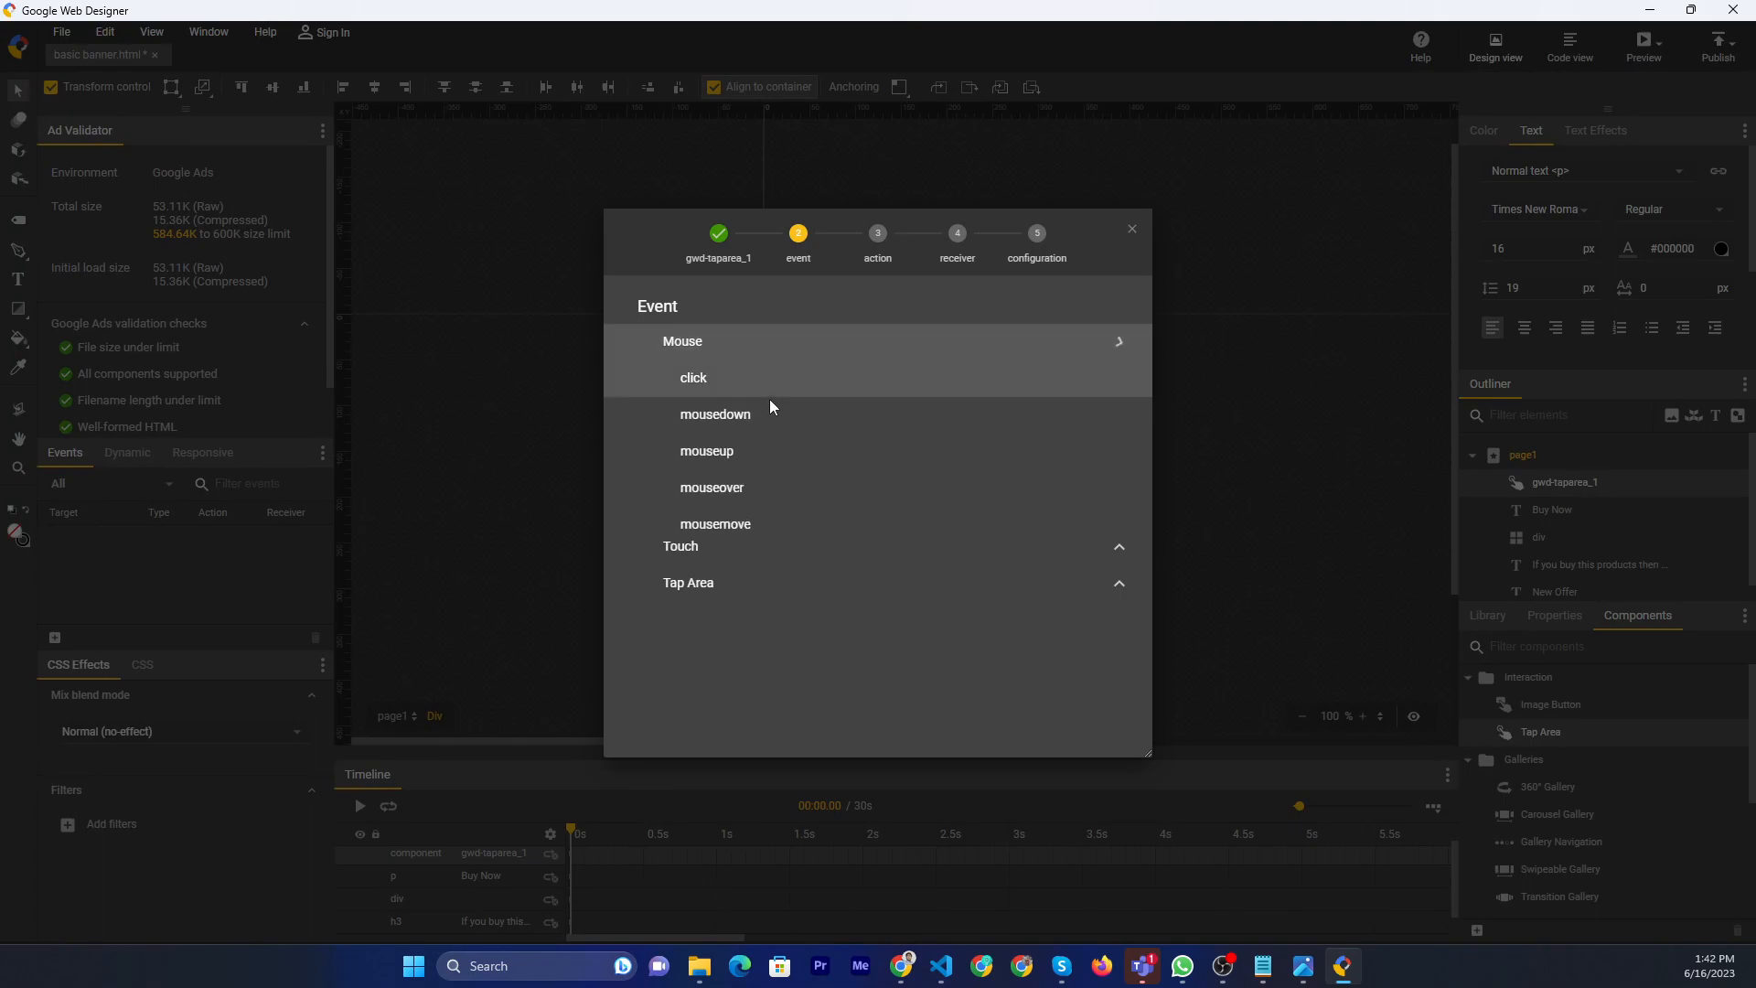
click(737, 373)
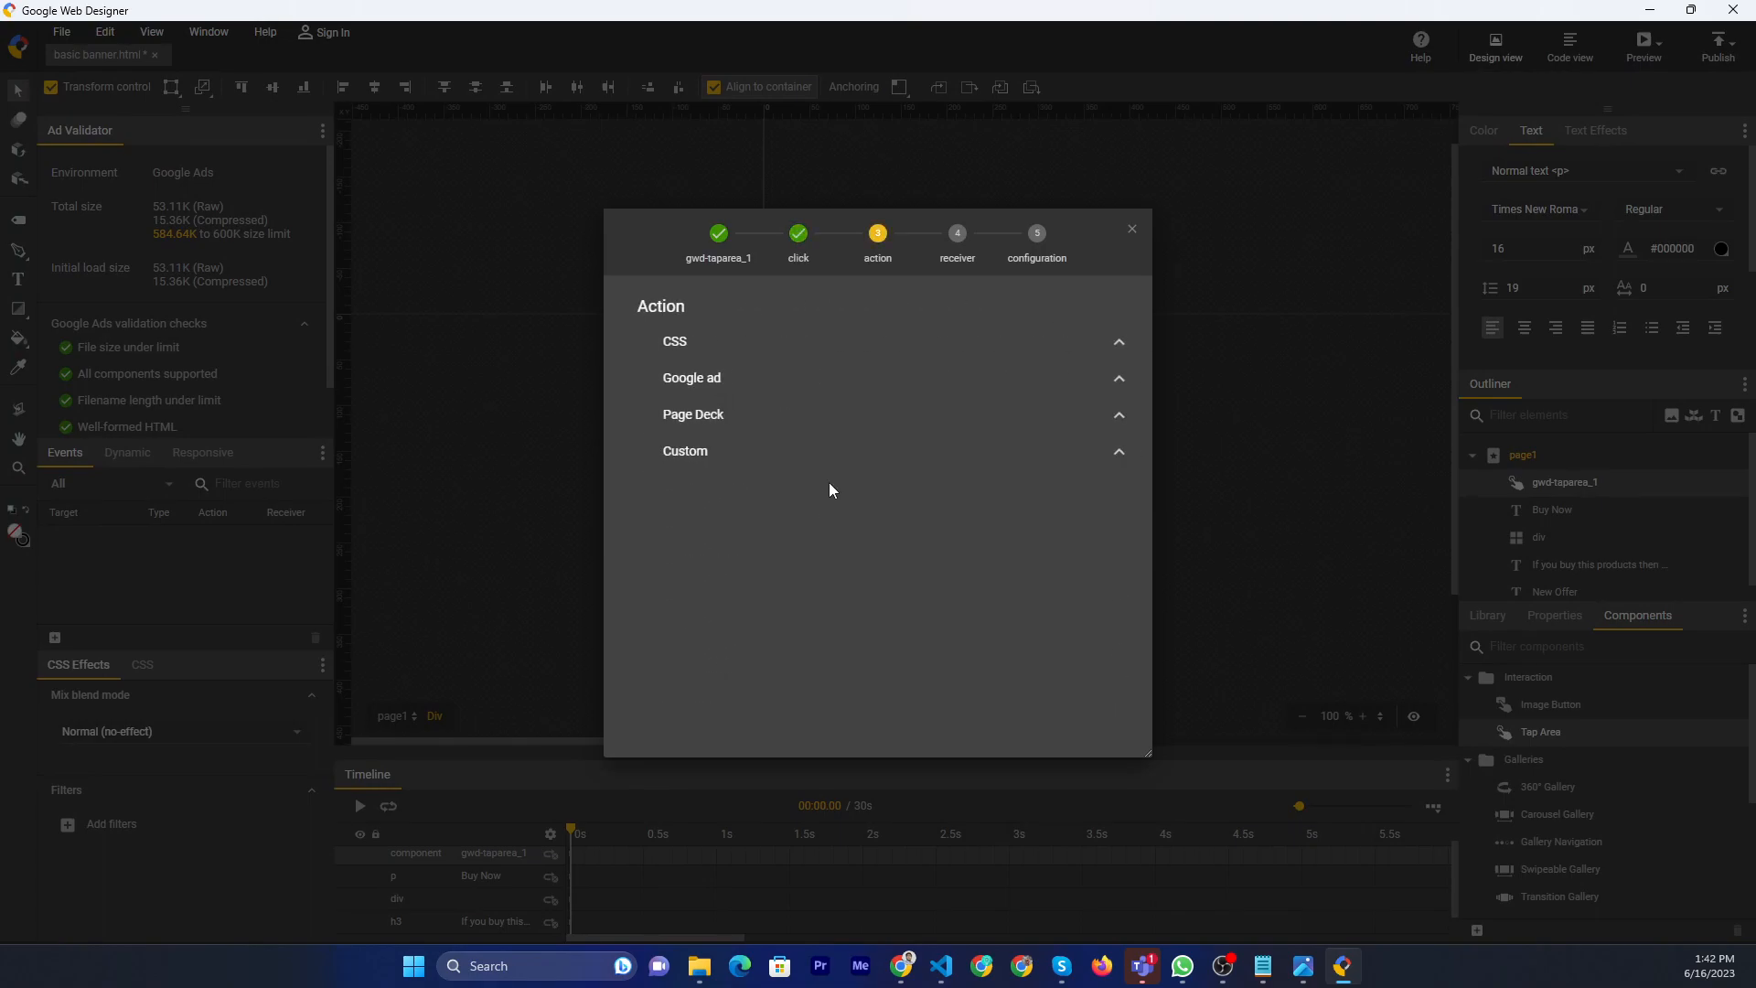
click(776, 386)
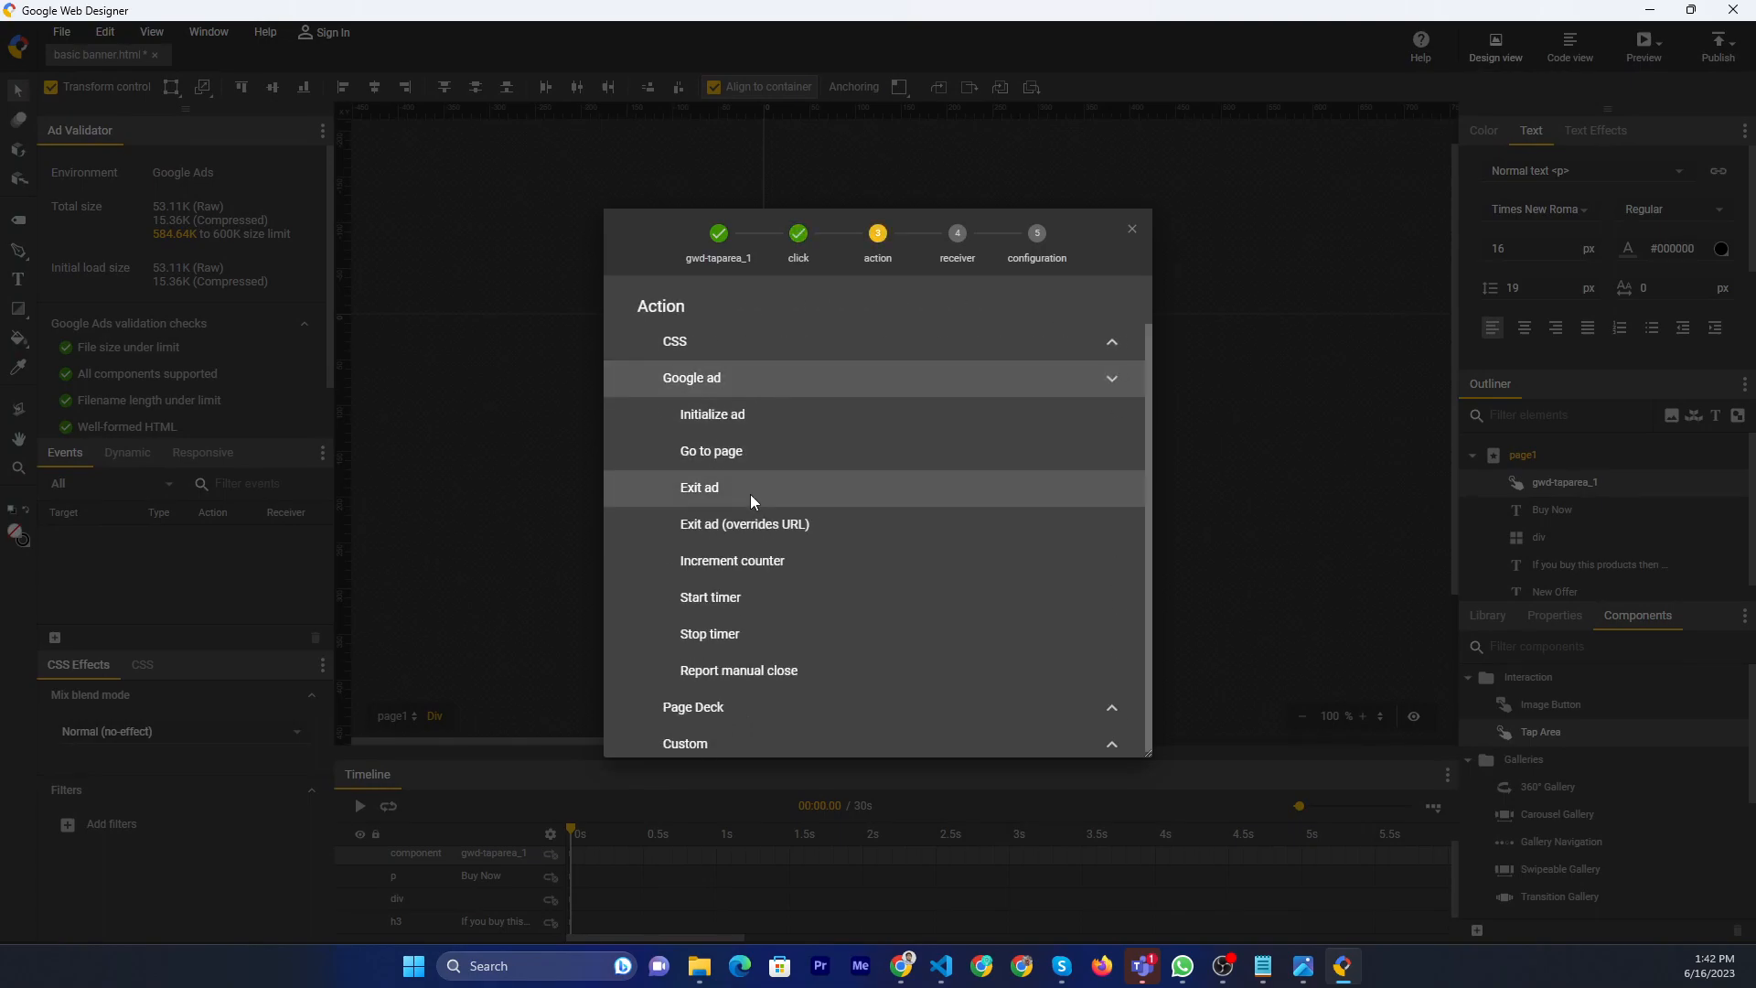
click(750, 494)
click(743, 345)
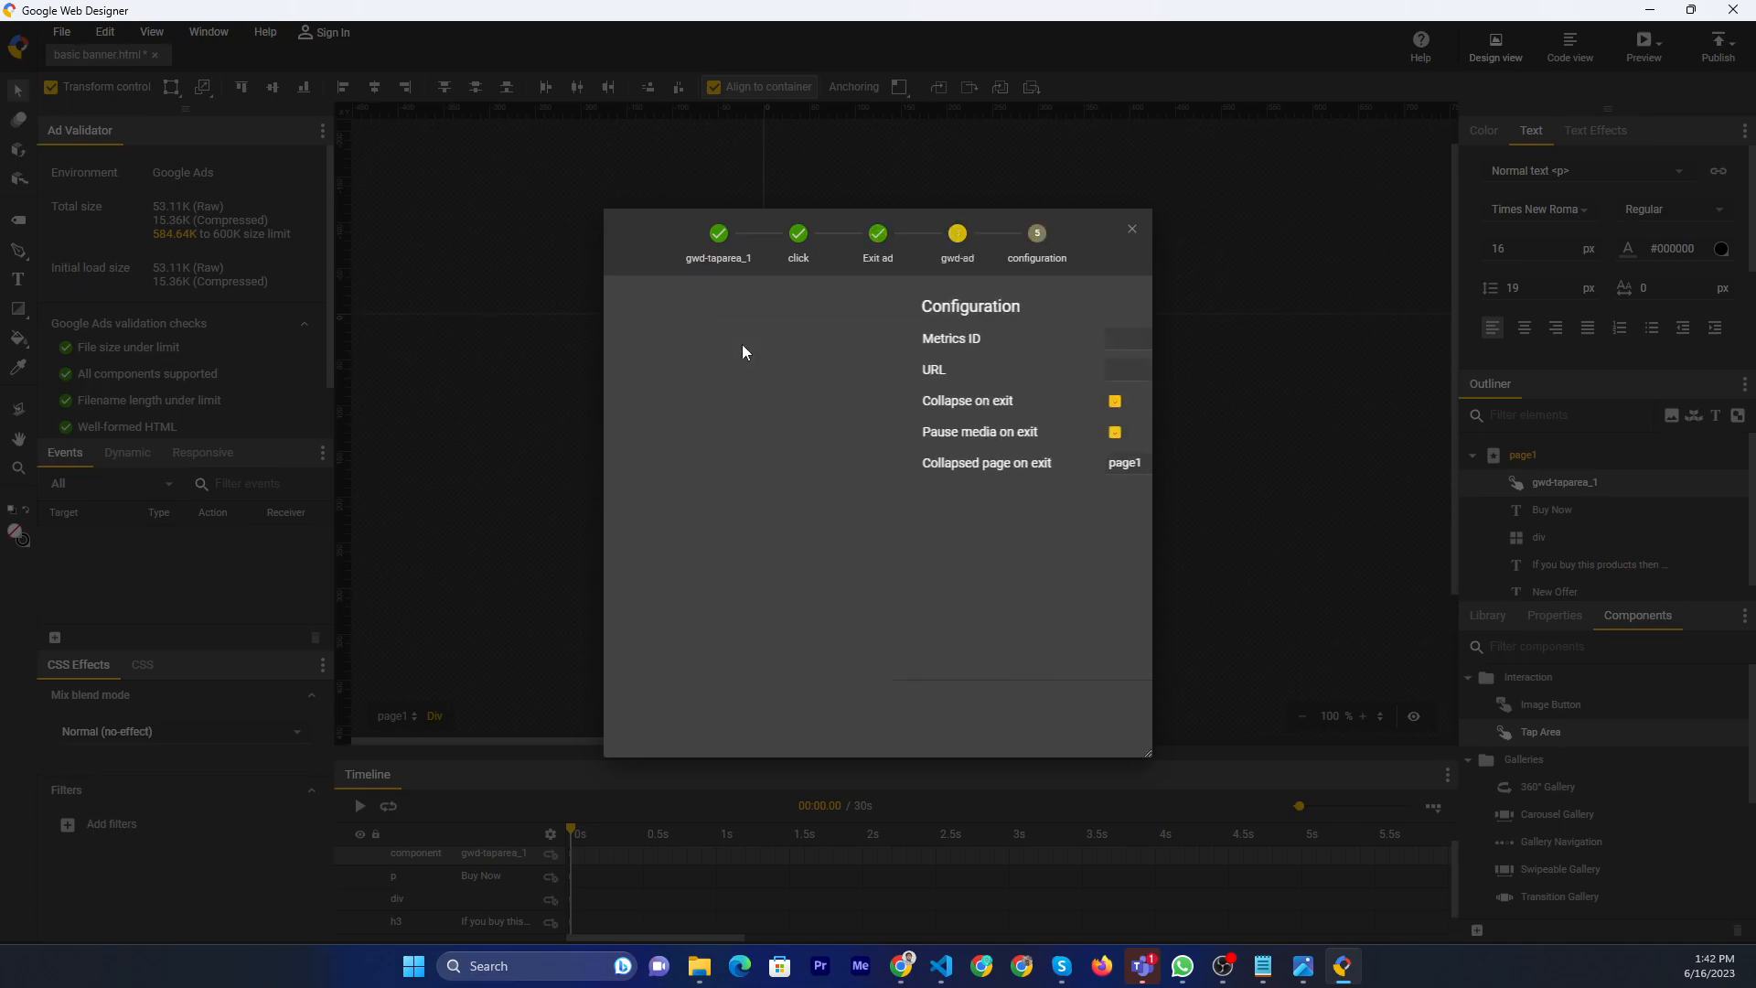
text(clickTag)
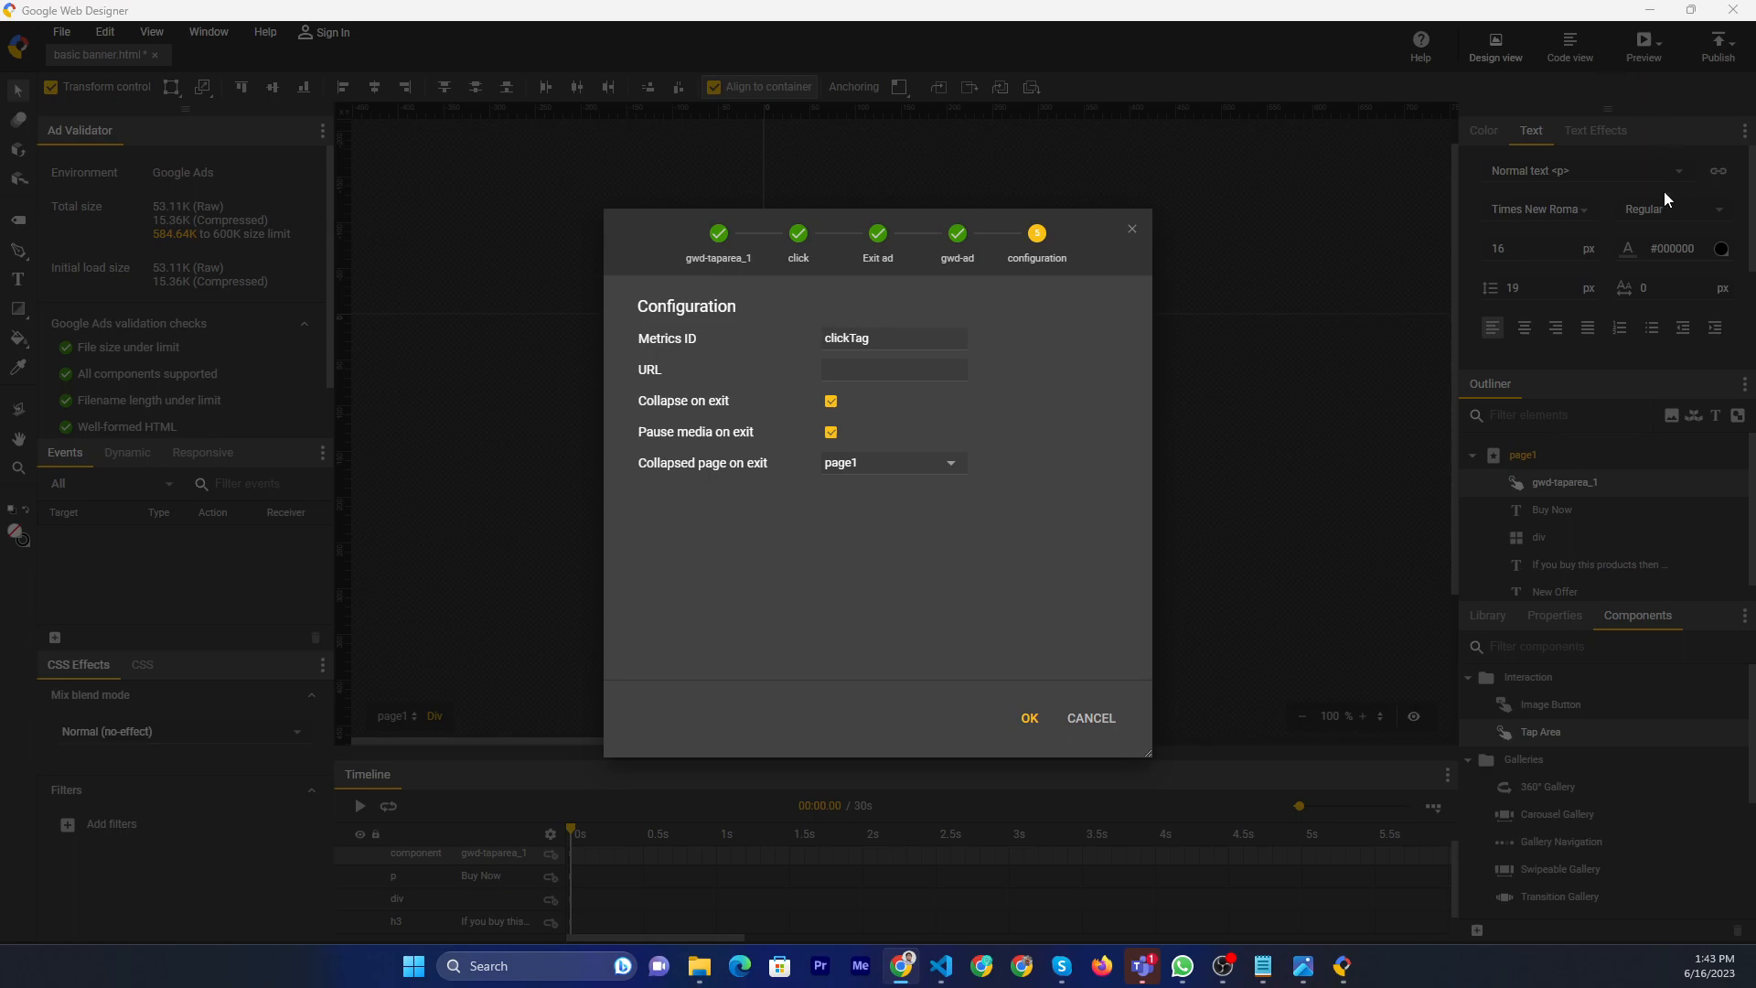
click(889, 375)
text(https://www.google.com/)
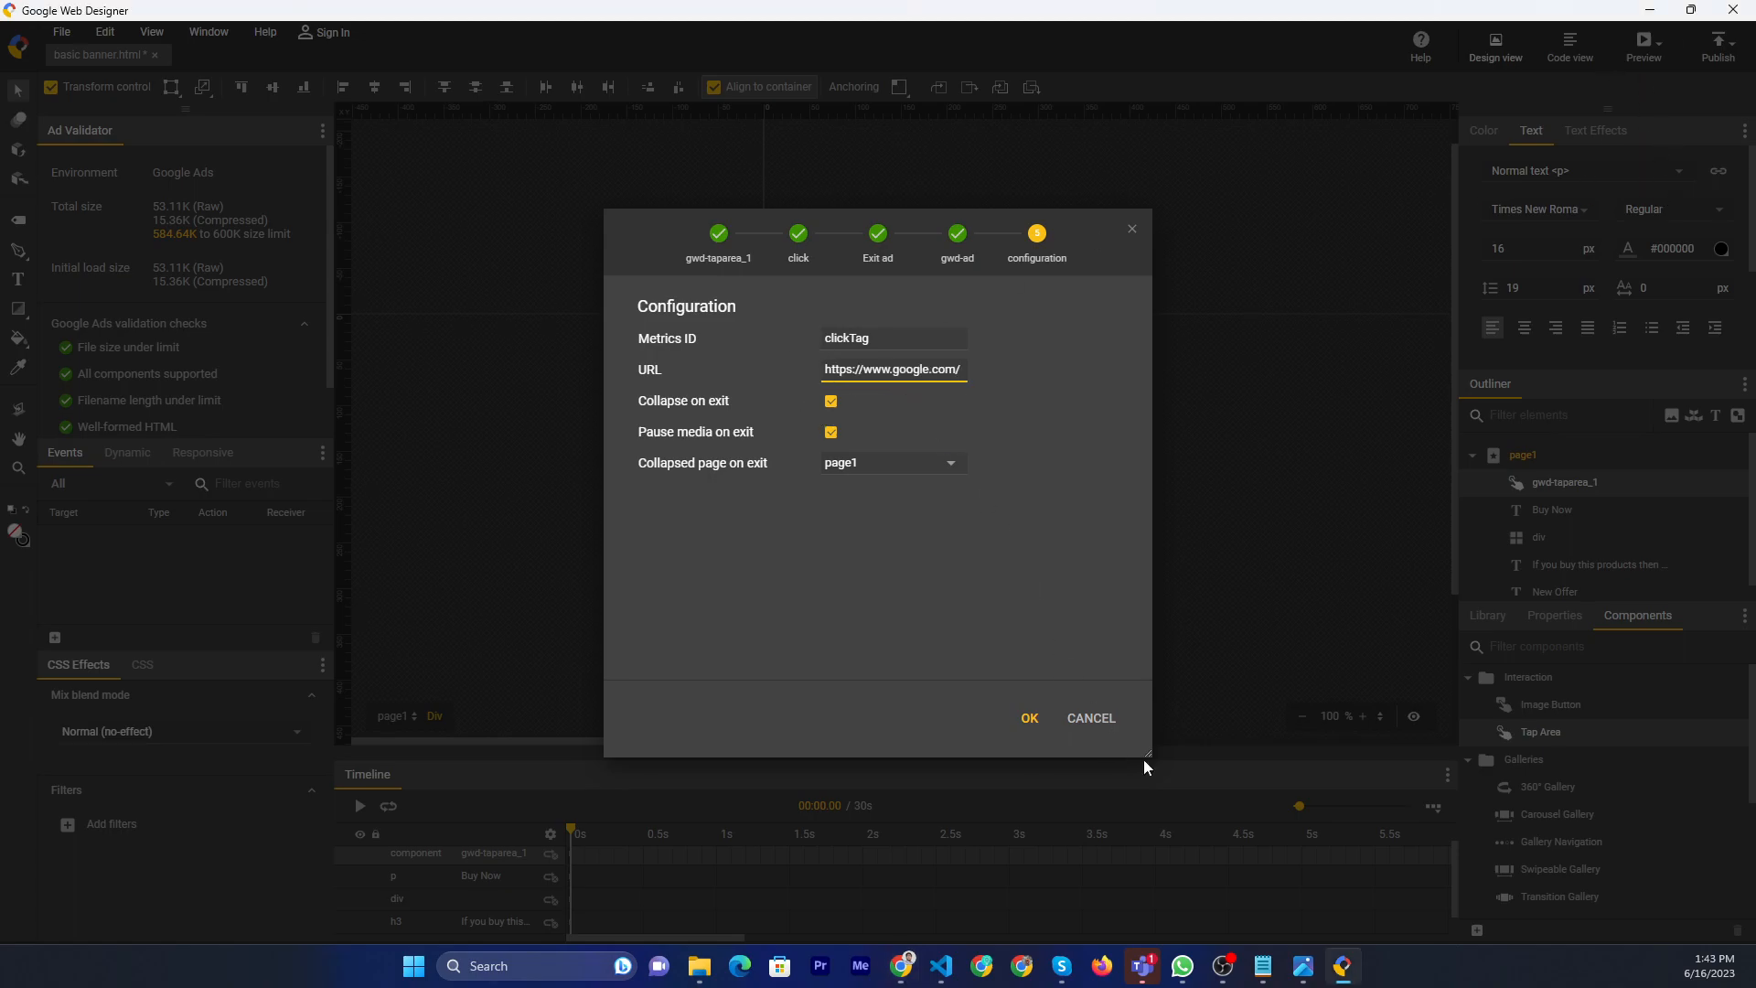
click(1026, 720)
click(1093, 552)
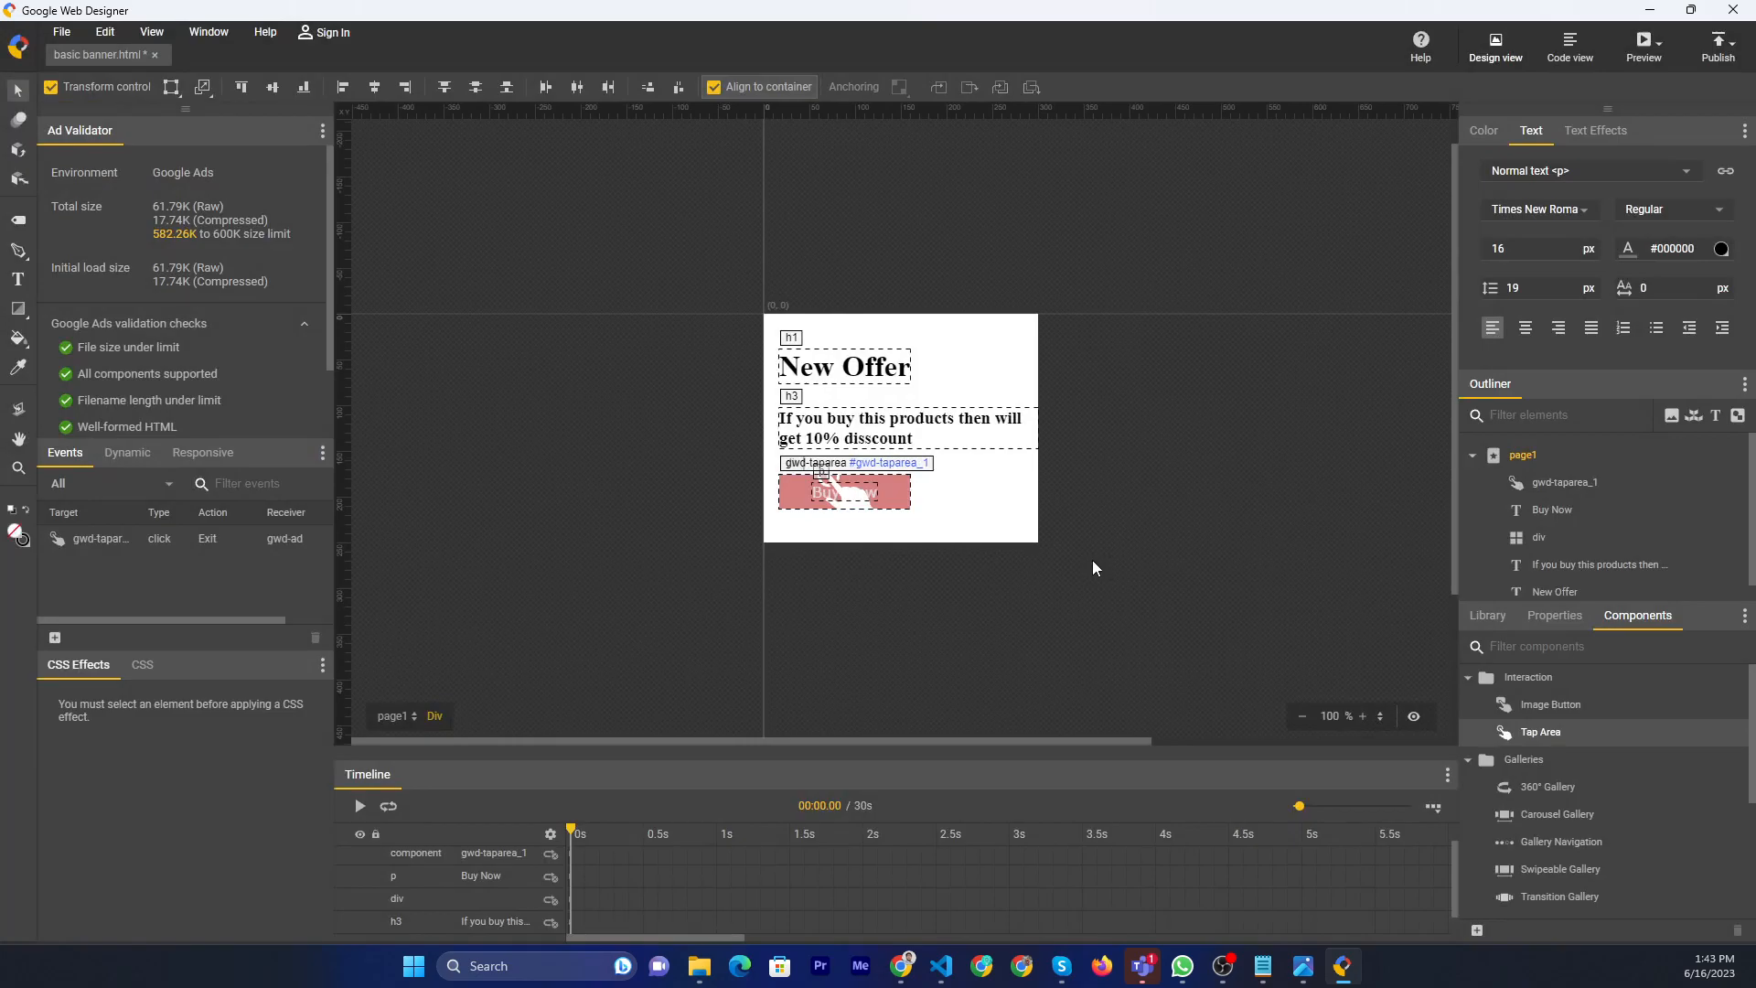
Insert a timeline keyframe at 0.20 s for the "New Offer" heading.
click(846, 364)
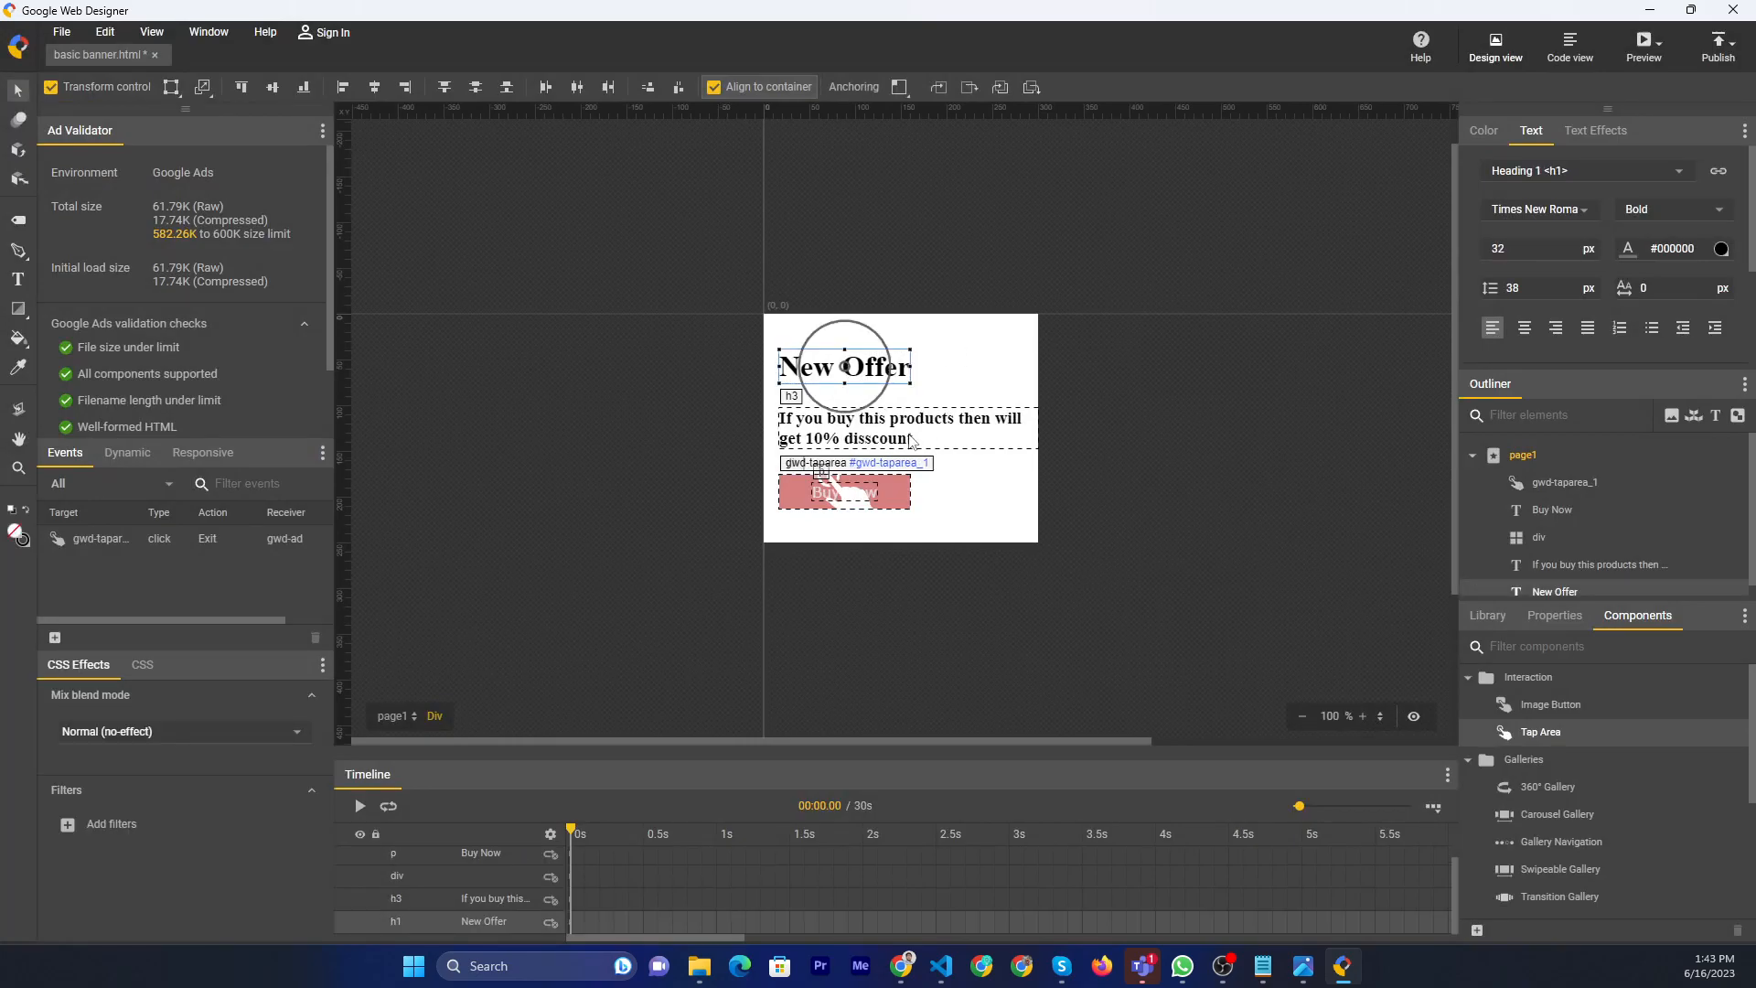
scroll(784, 687, down, 3)
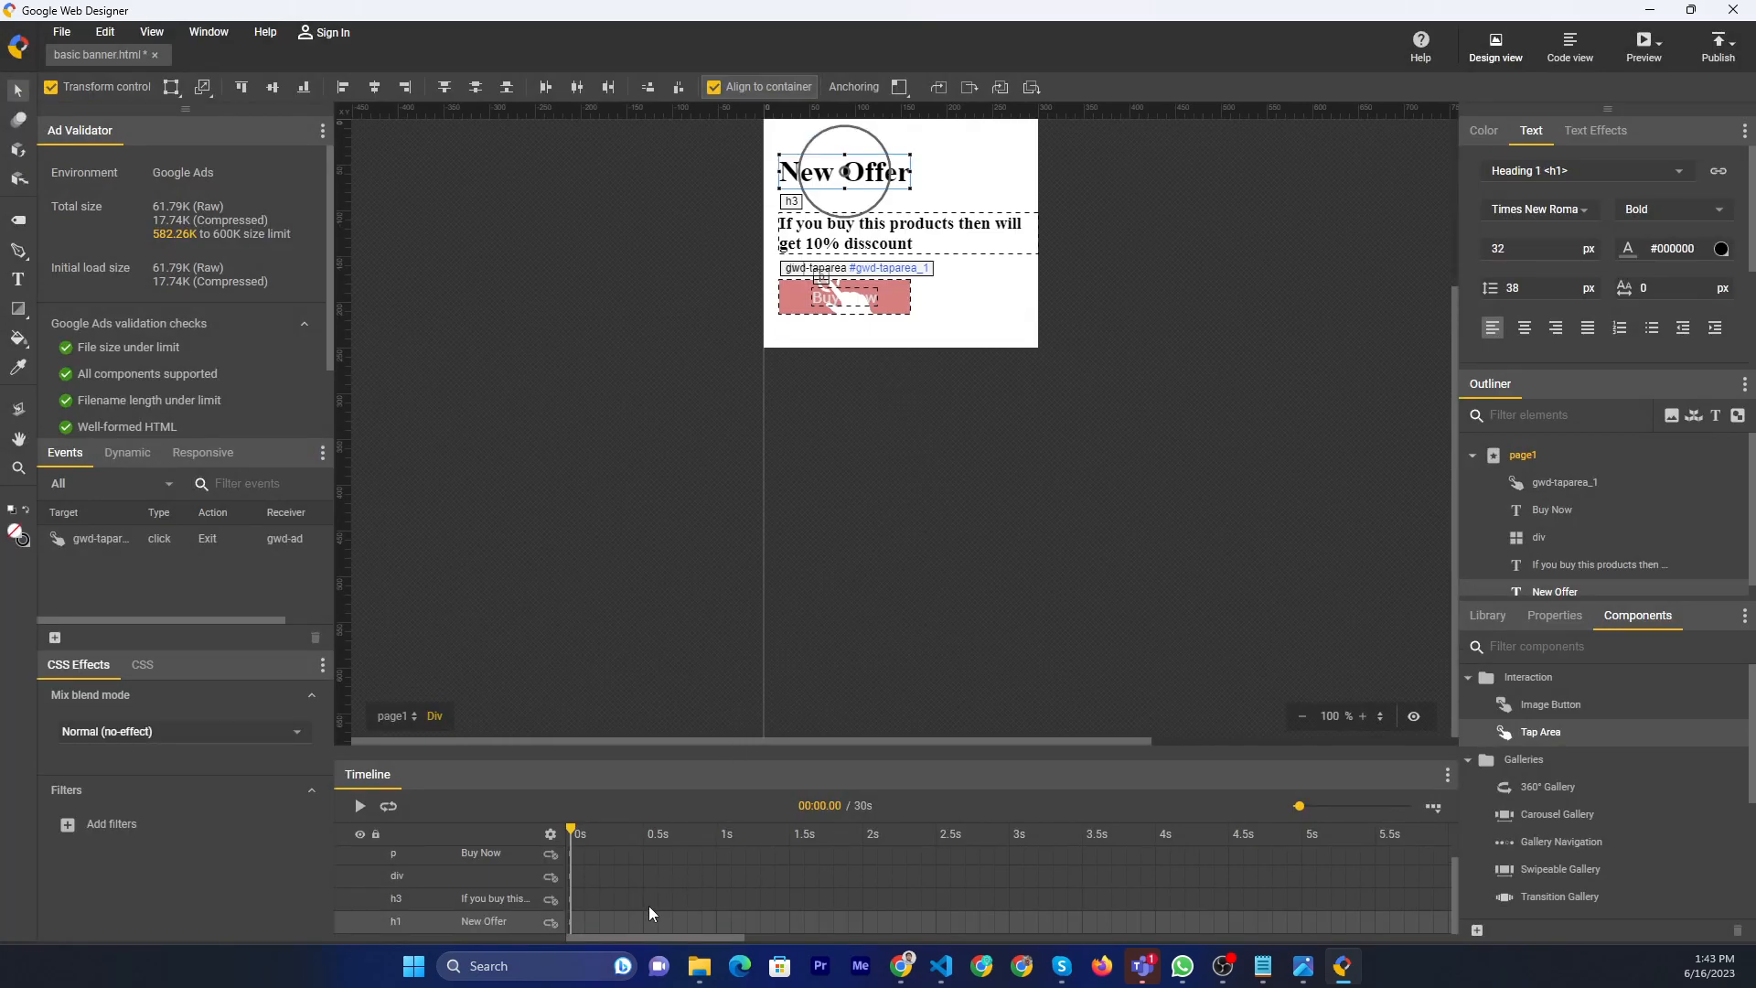
right_click(588, 918)
click(597, 925)
drag(599, 926, 604, 898)
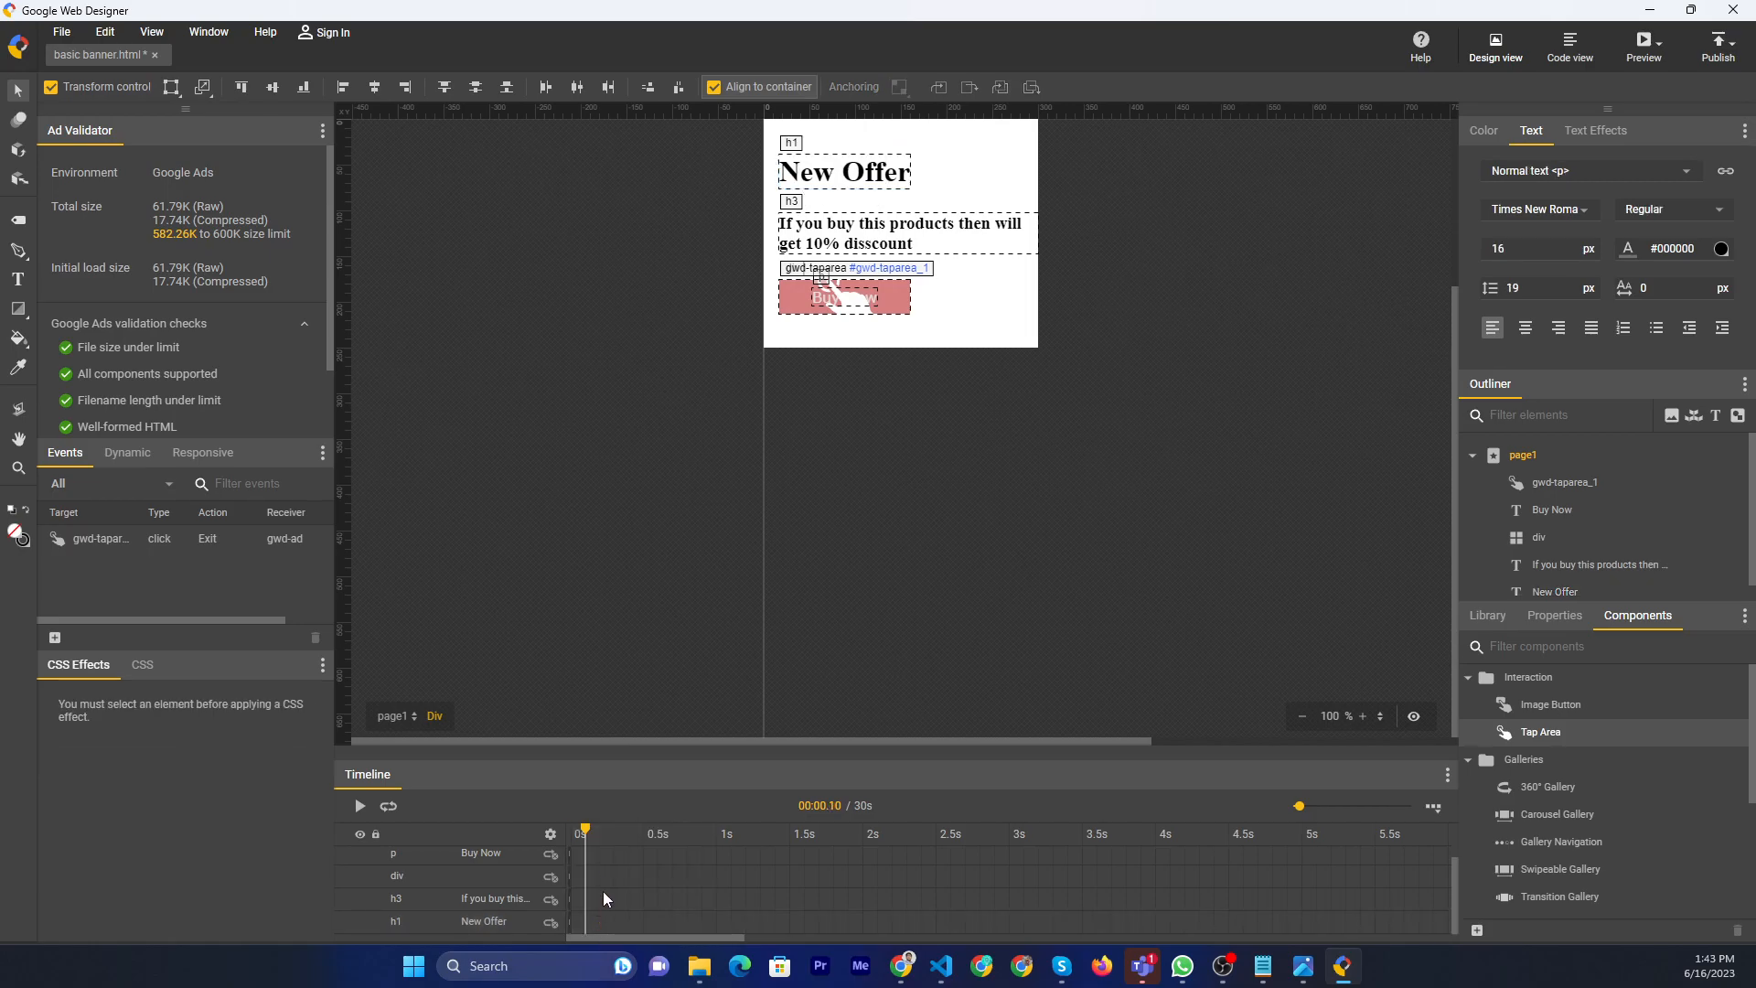
right_click(607, 918)
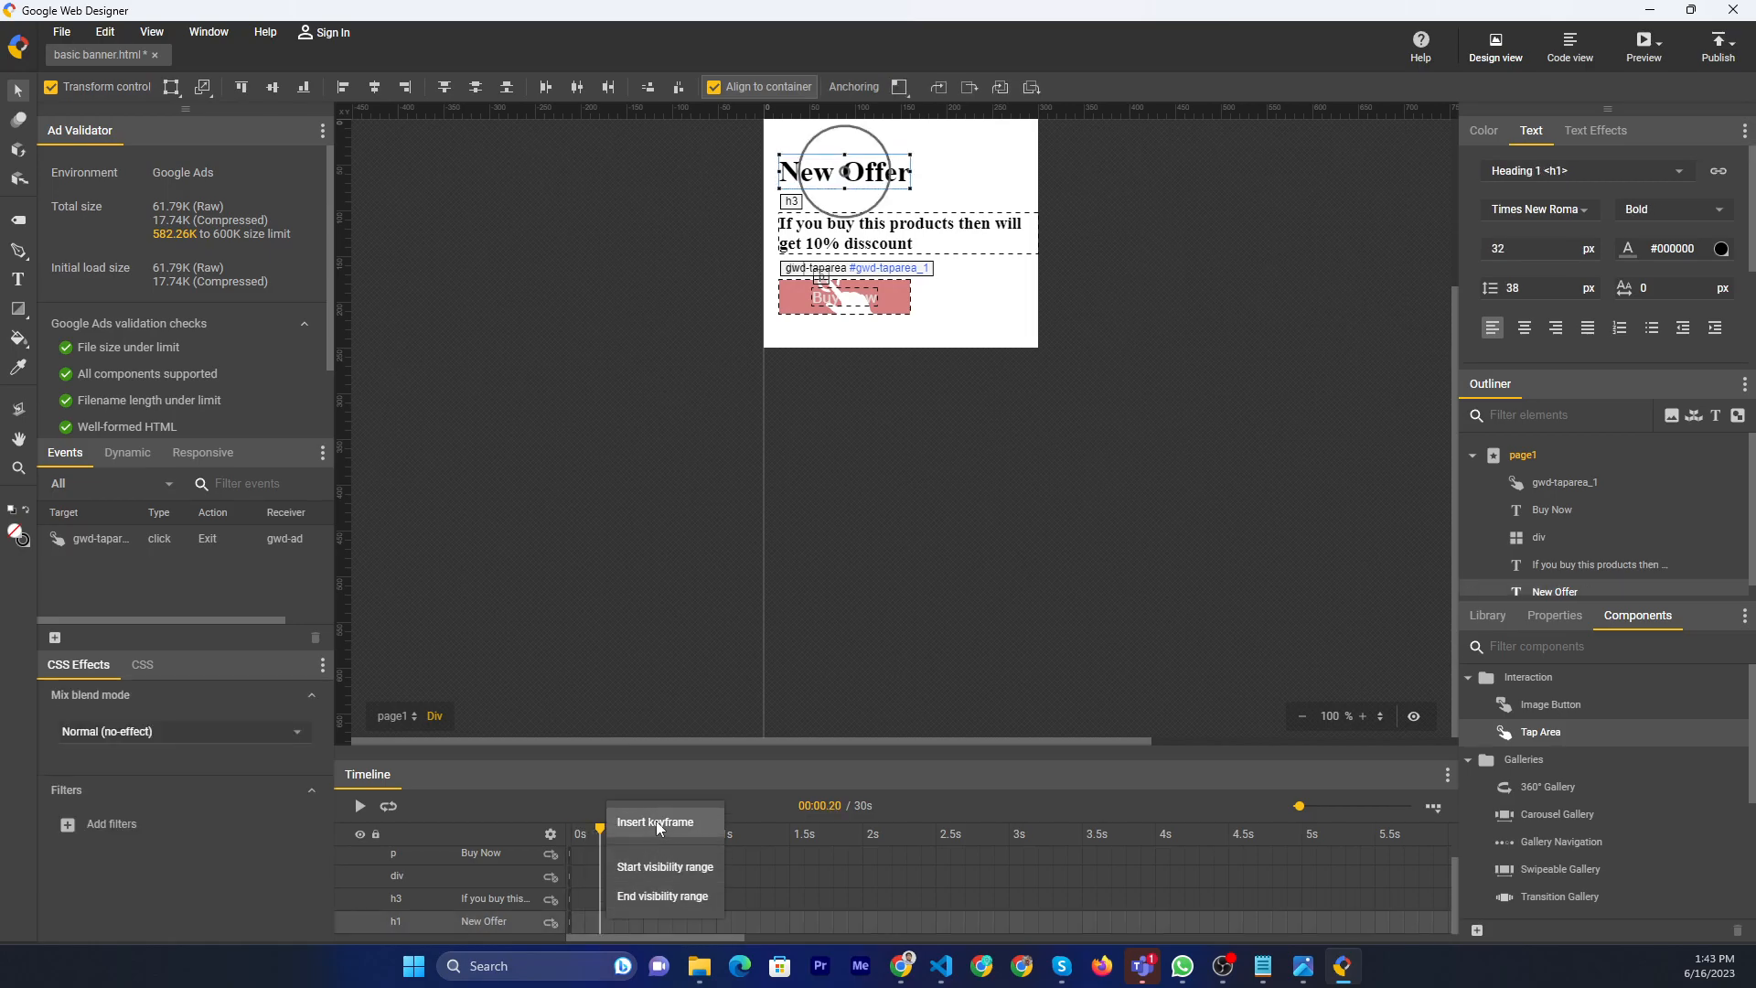
click(656, 821)
Insert keyframes at 0.20 s for the discount text and the red div.
right_click(594, 893)
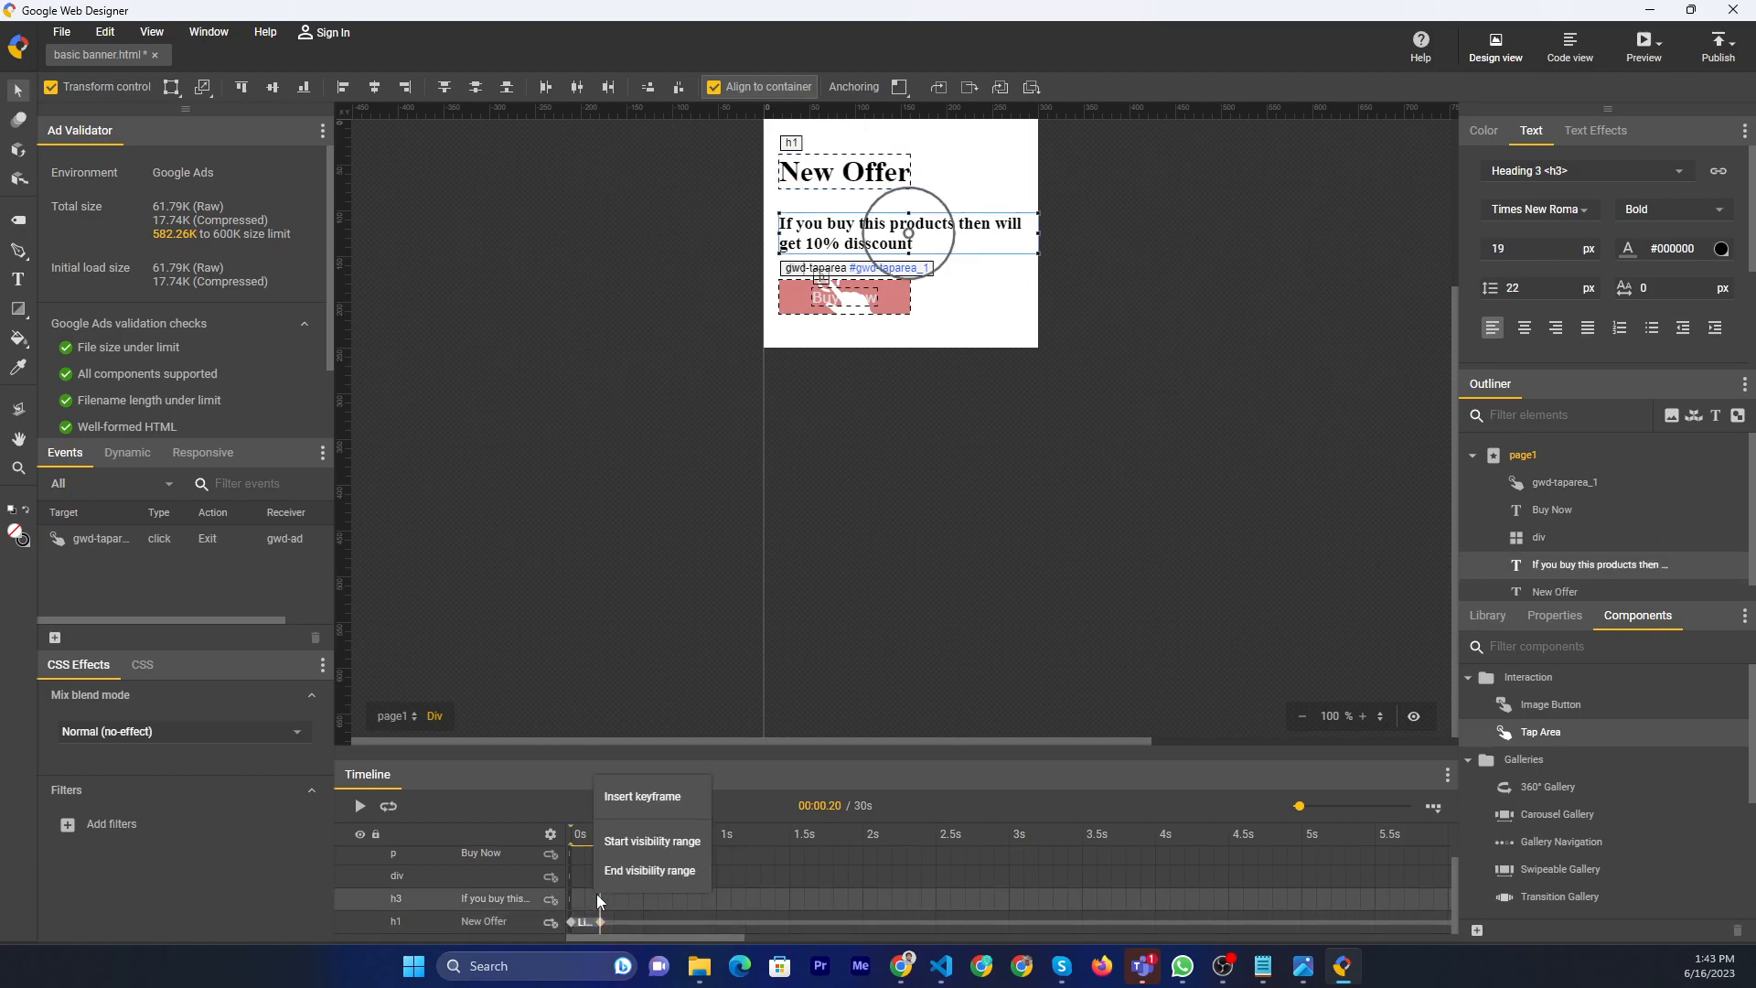
click(624, 793)
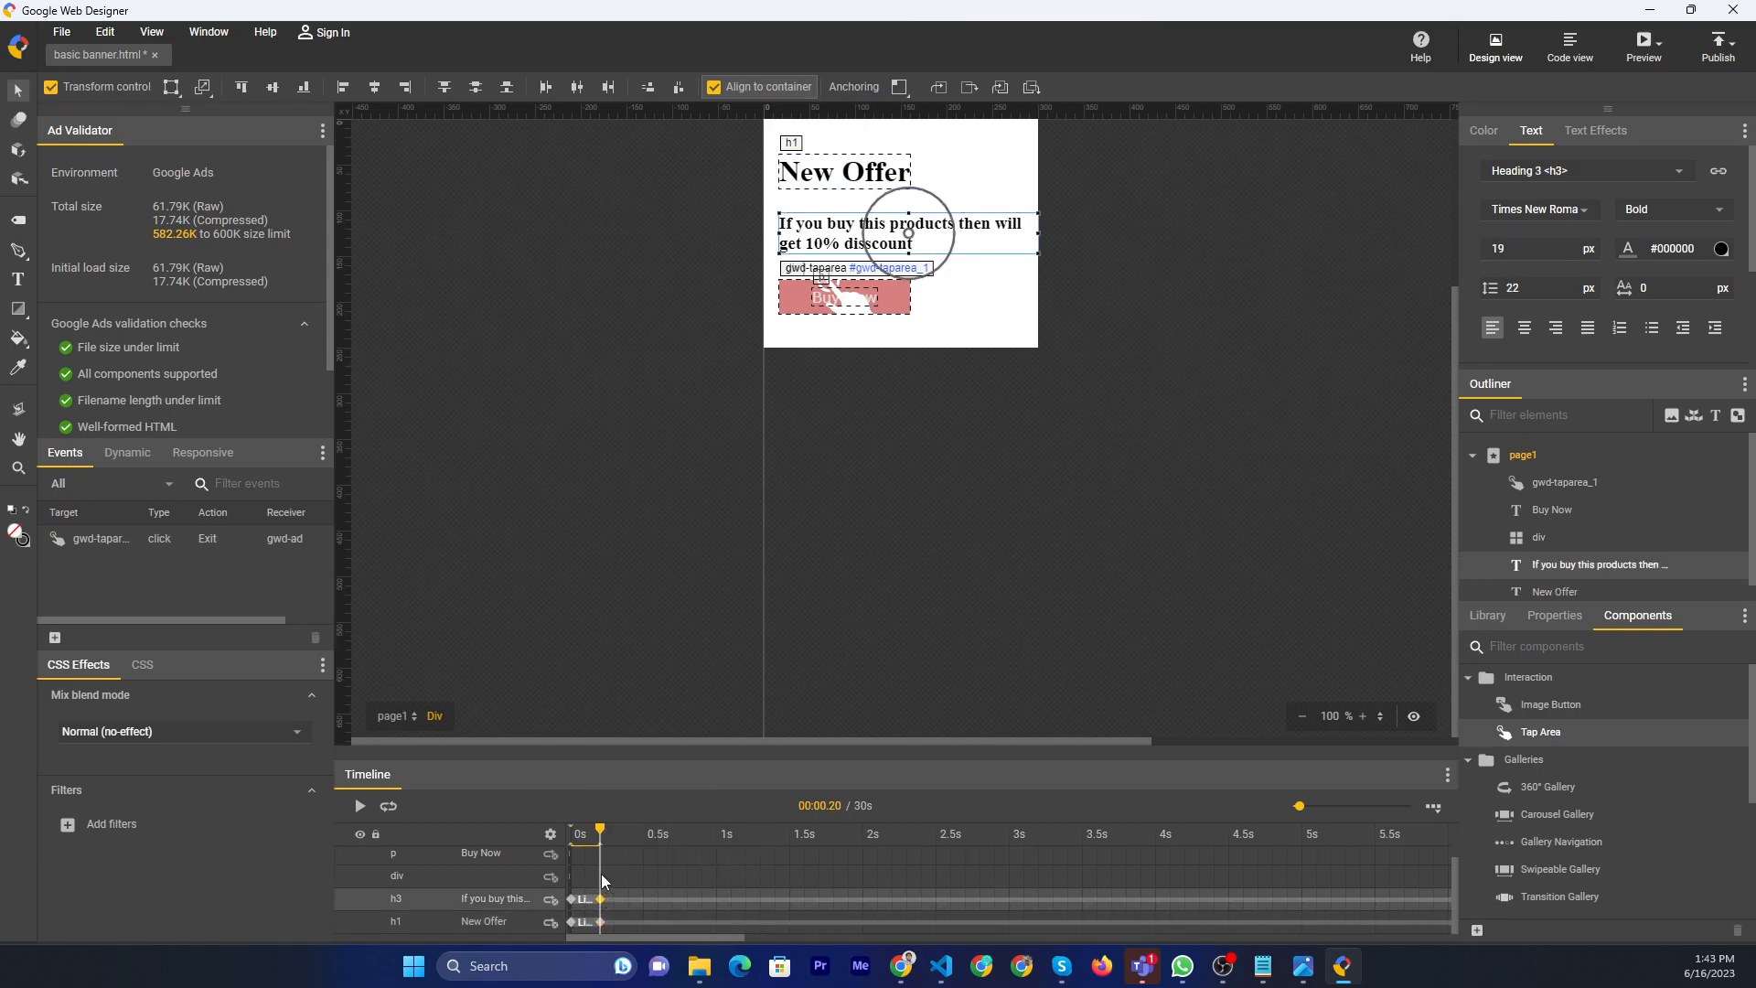
right_click(602, 874)
click(633, 776)
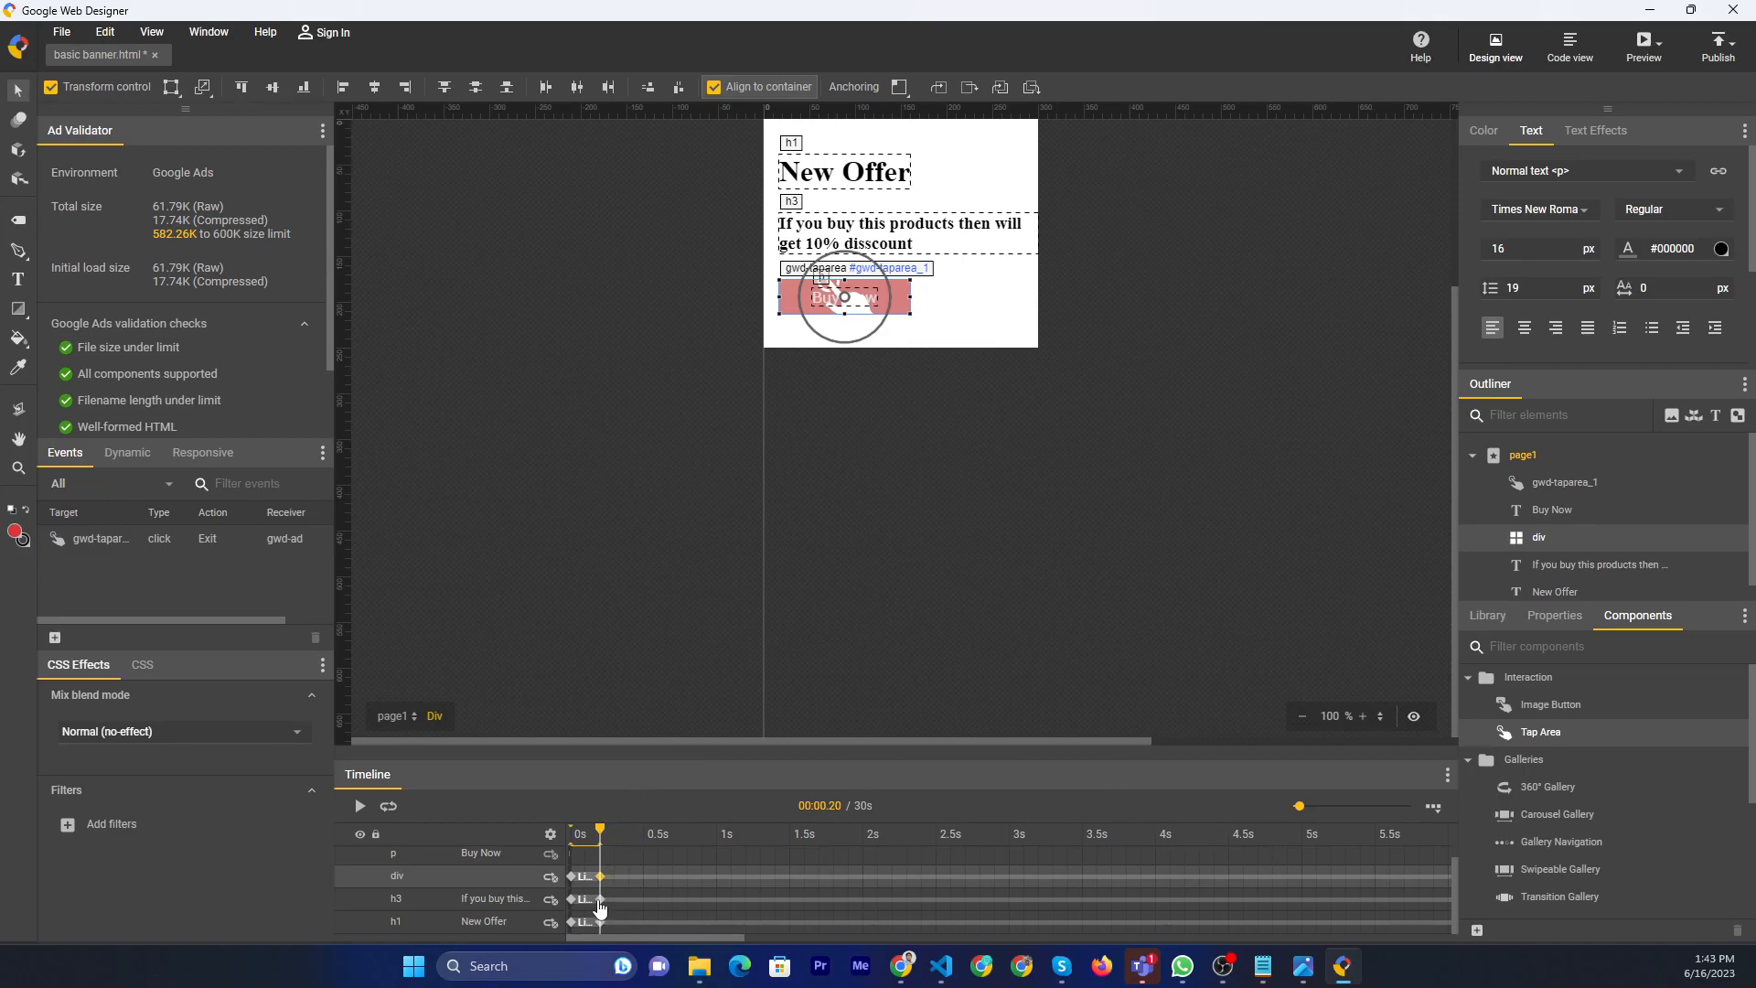
Try to shift the heading, discount text and red div left out of the banner at their 0.20 s keyframes.
shift+click(600, 904)
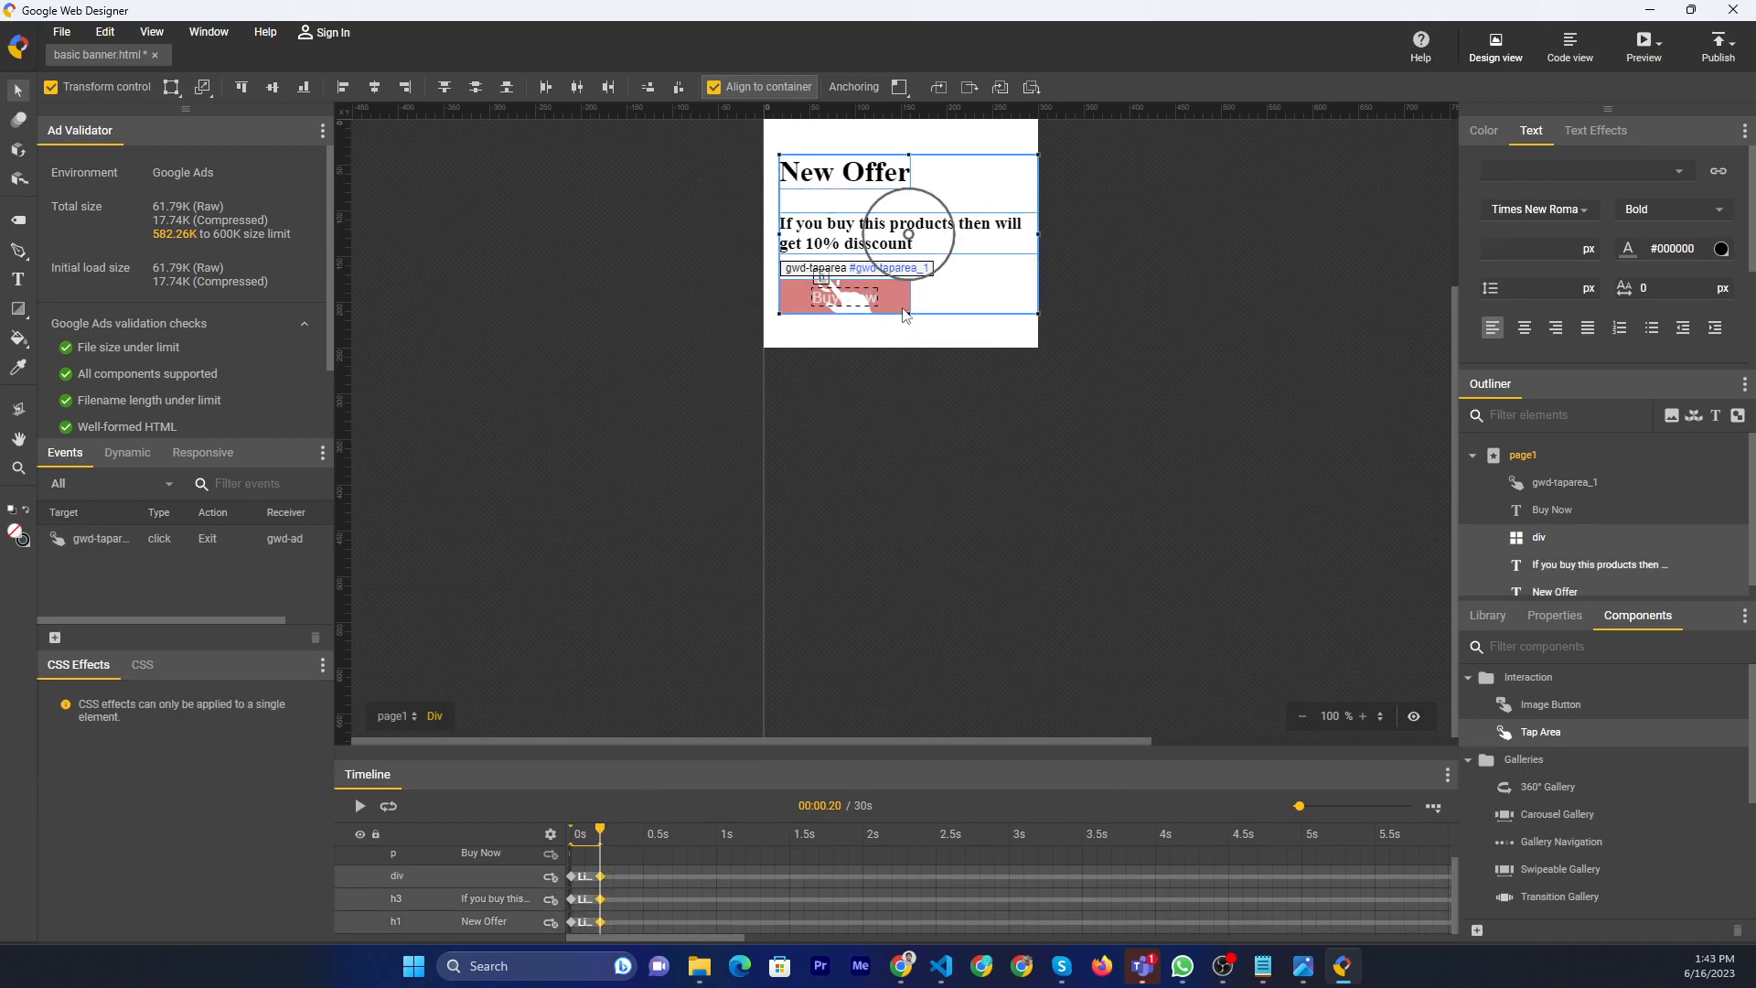
key(shift+Left)
key(shift+Left)
key(shift+Left)
key(shift+Left)
key(shift+Left)
key(shift+Left)
key(shift+Left)
key(shift+Left)
key(shift+Left)
key(shift+Left)
key(shift+Left)
key(shift+Left)
key(shift+Left)
key(shift+Left)
key(shift+Left)
key(shift+Left)
key(shift+Left)
key(shift+Left)
key(shift+Left)
key(shift+Left)
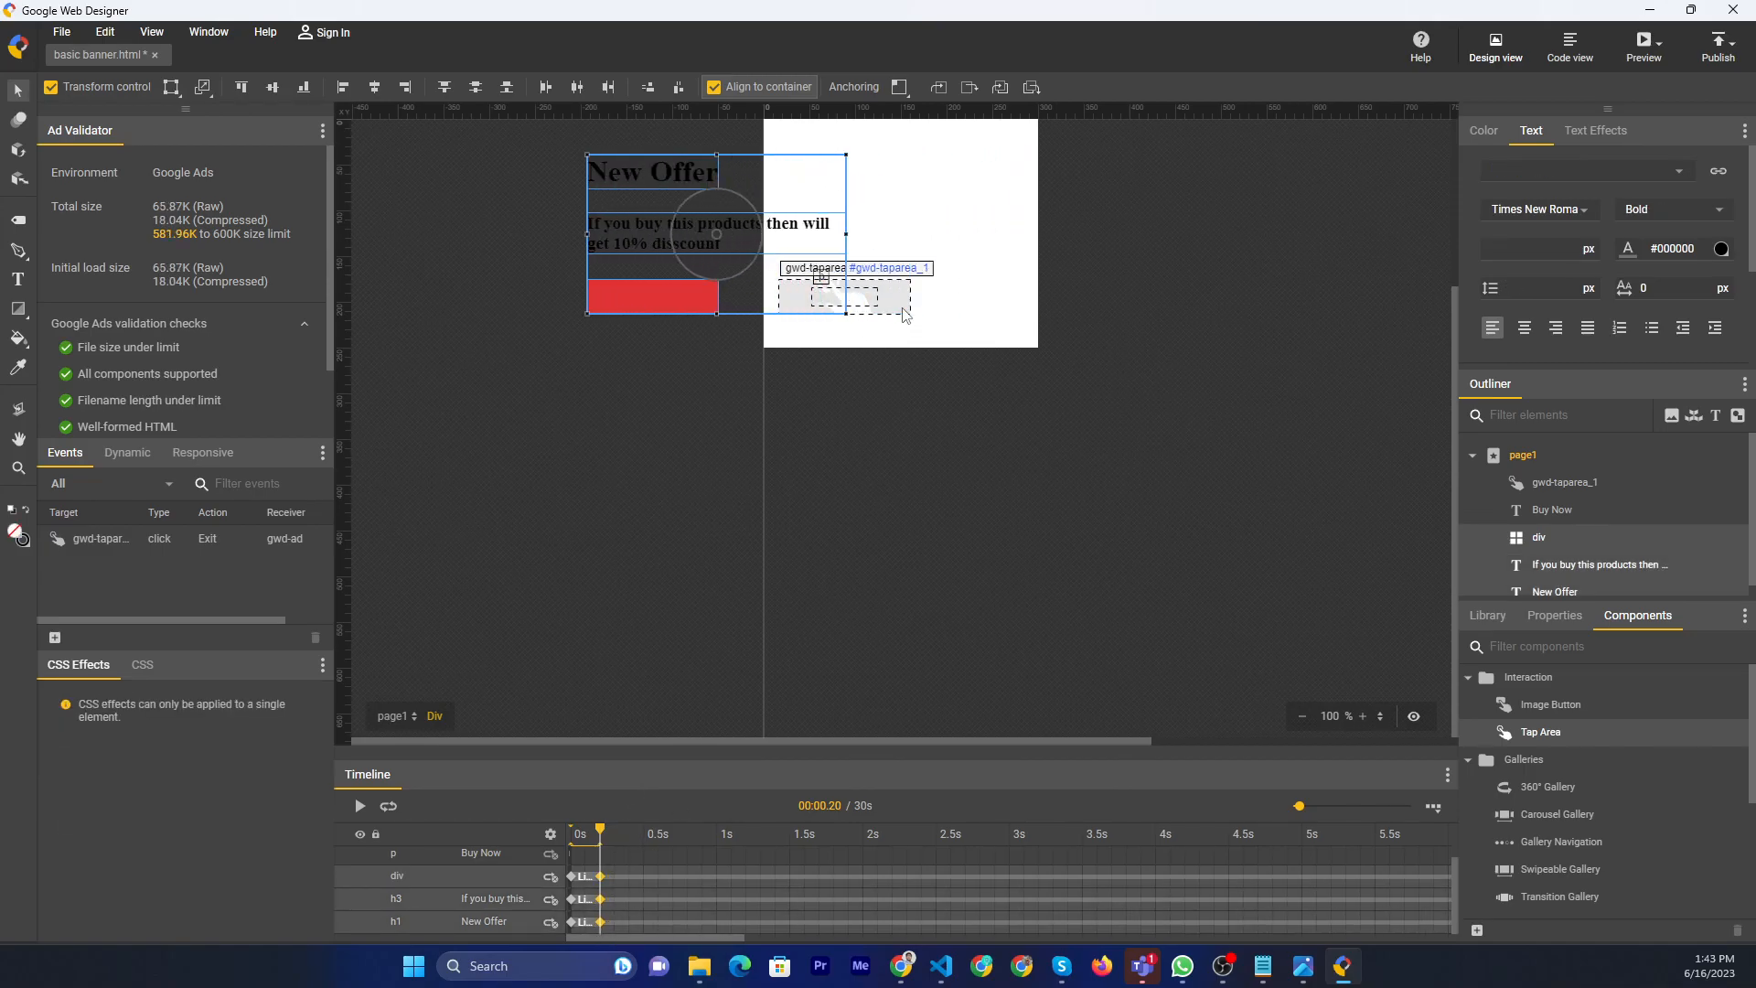
key(shift+Left)
key(shift+Left)
key(shift+Left)
key(shift+Left)
key(shift+Left)
key(shift+Left)
key(shift+Left)
key(shift+Left)
key(shift+Left)
Move the heading, discount text and red div back right onto the banner.
key(shift+Right)
key(shift+Right)
key(shift+Right)
key(shift+Right)
key(shift+Right)
key(shift+Right)
key(shift+Right)
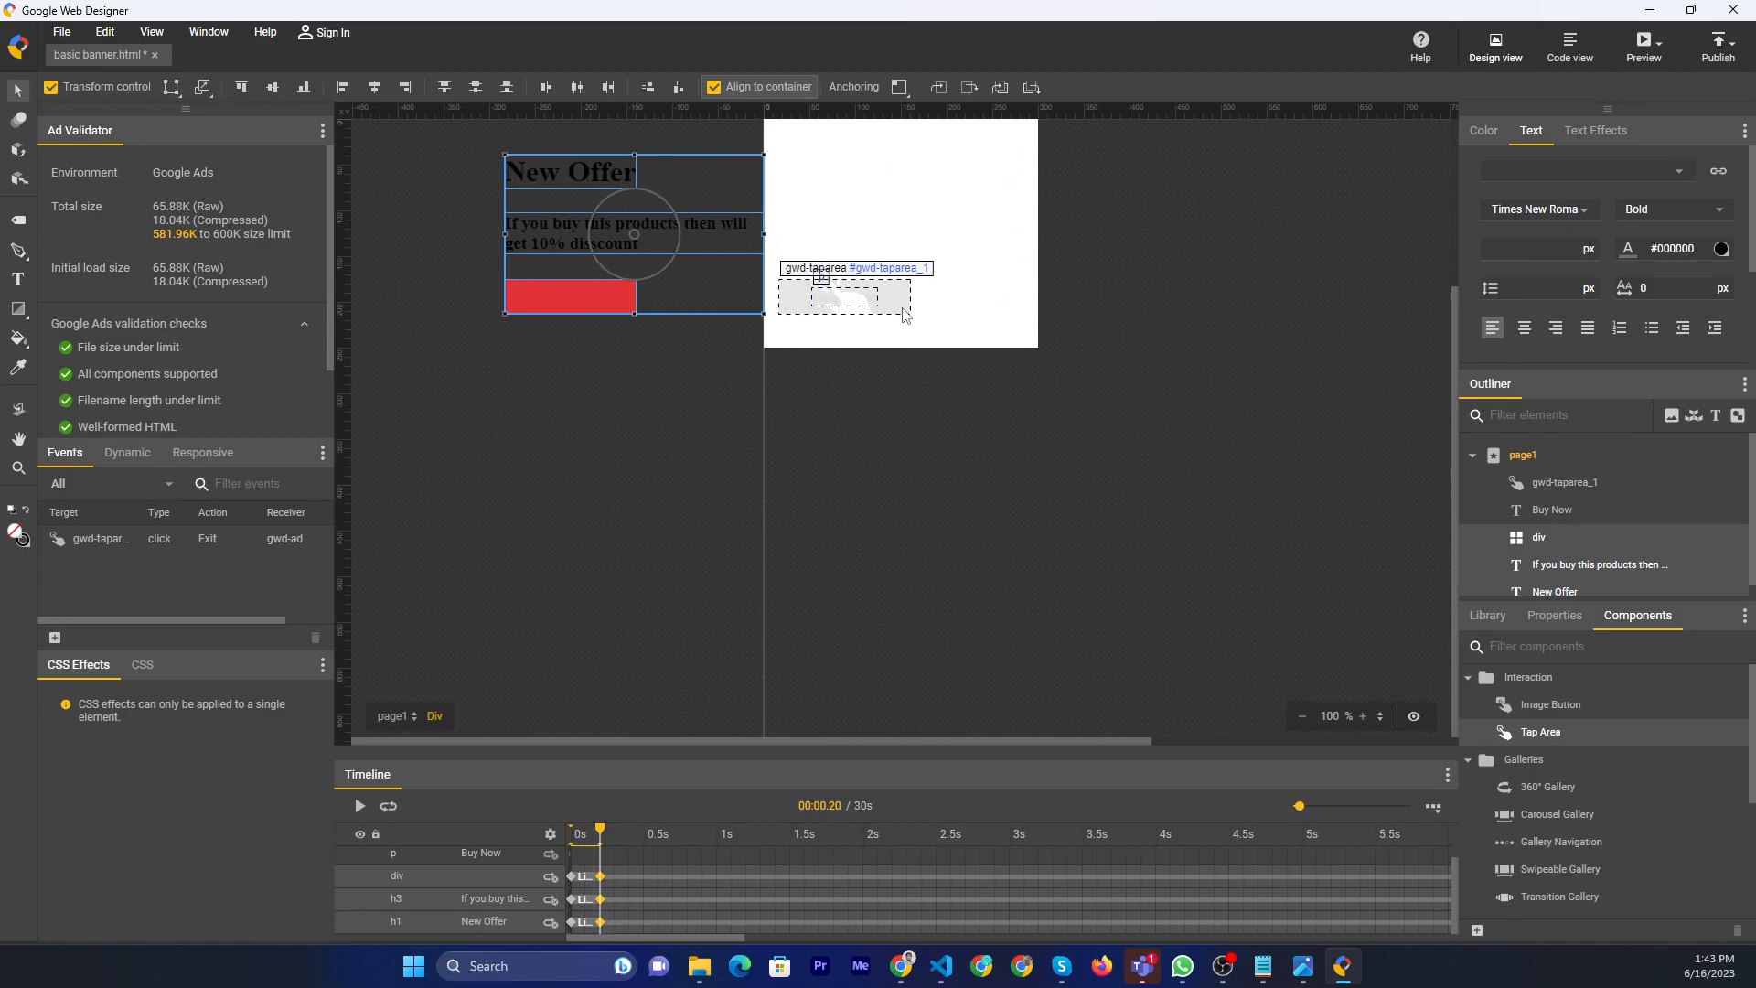
key(shift+Right)
key(shift+Right)
key(shift+Right)
key(shift+Right)
key(shift+Right)
key(shift+Right)
key(shift+Right)
key(shift+Right)
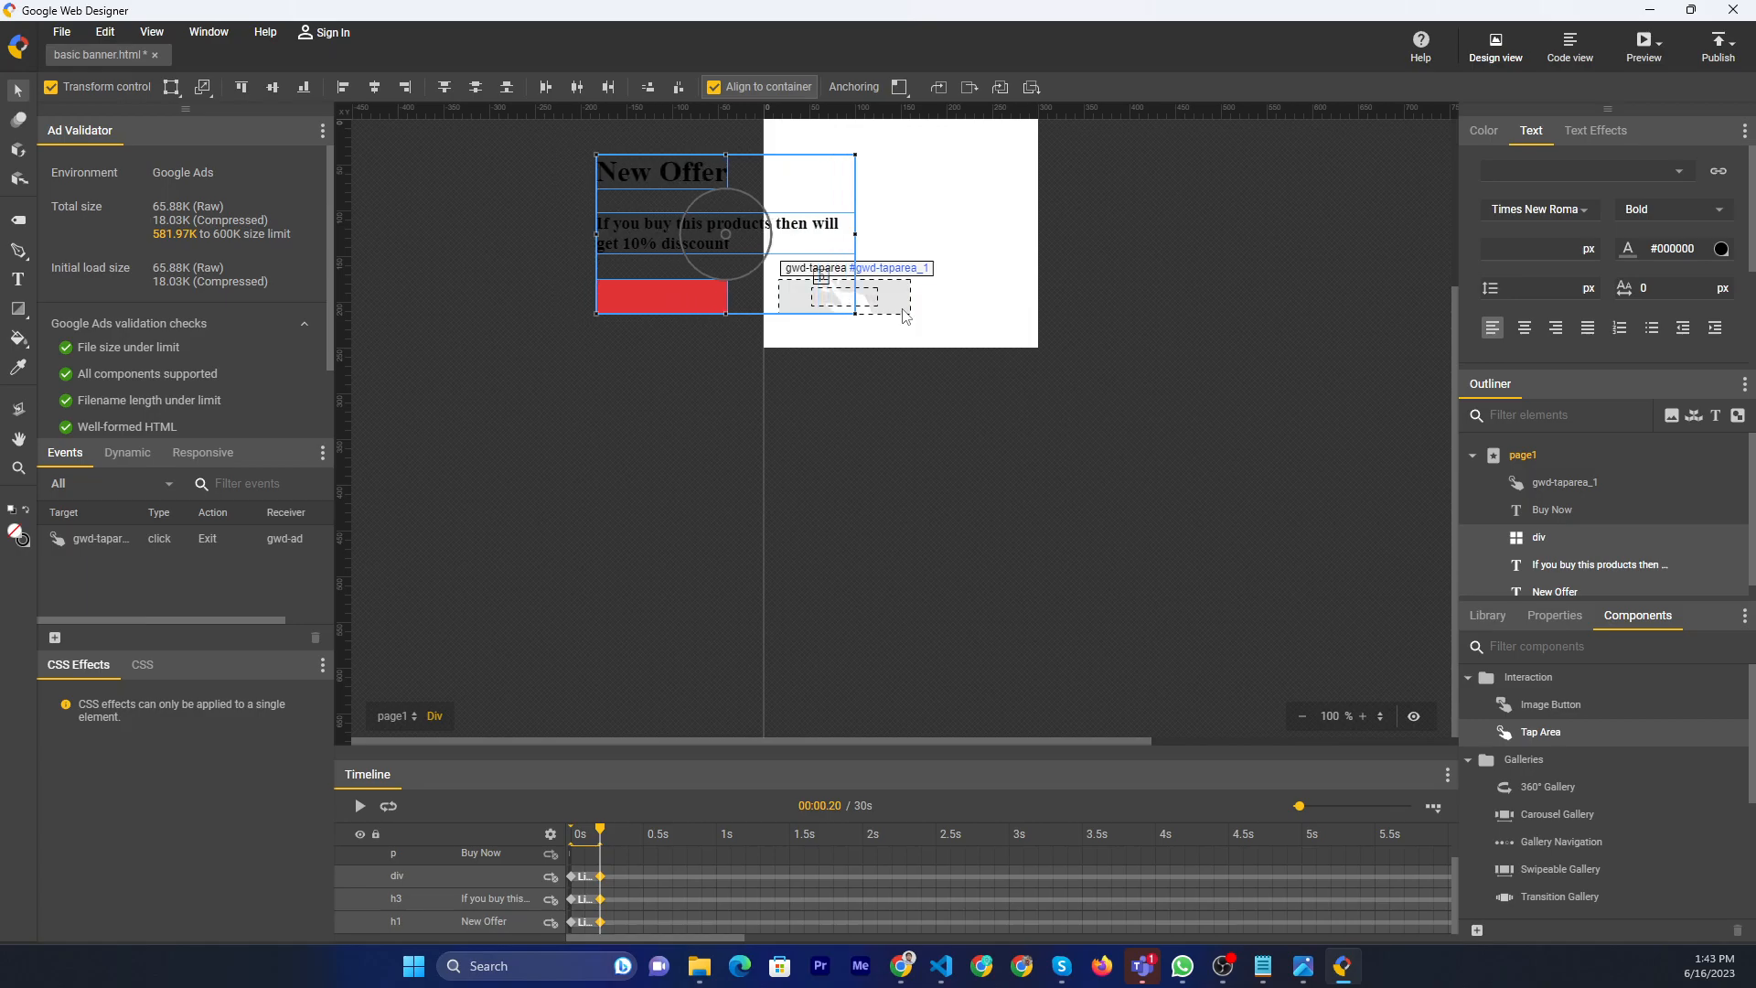
key(shift+Right)
key(shift+Right)
key(shift+Right)
key(shift+Right)
key(shift+Right)
key(shift+Right)
key(shift+Right)
key(shift+Right)
key(shift+Right)
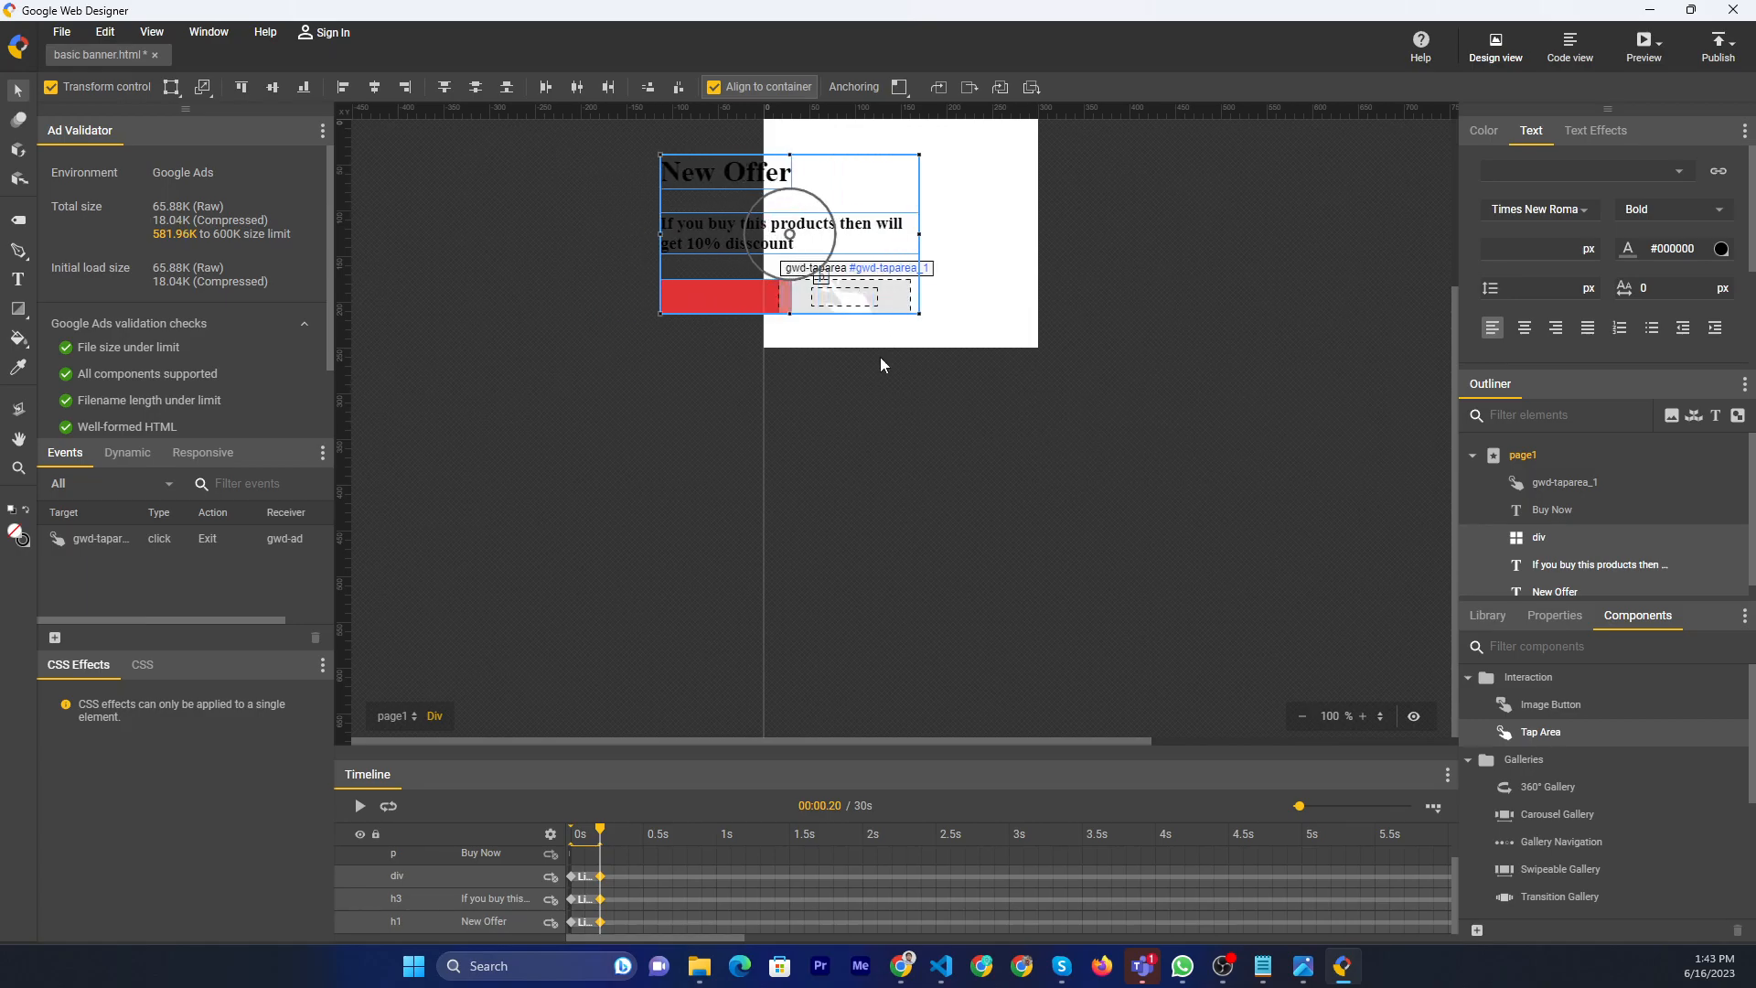
key(shift+Right)
key(shift+Right)
key(shift+Right)
key(shift+Right)
key(shift+Right)
key(shift+Right)
key(shift+Right)
key(shift+Right)
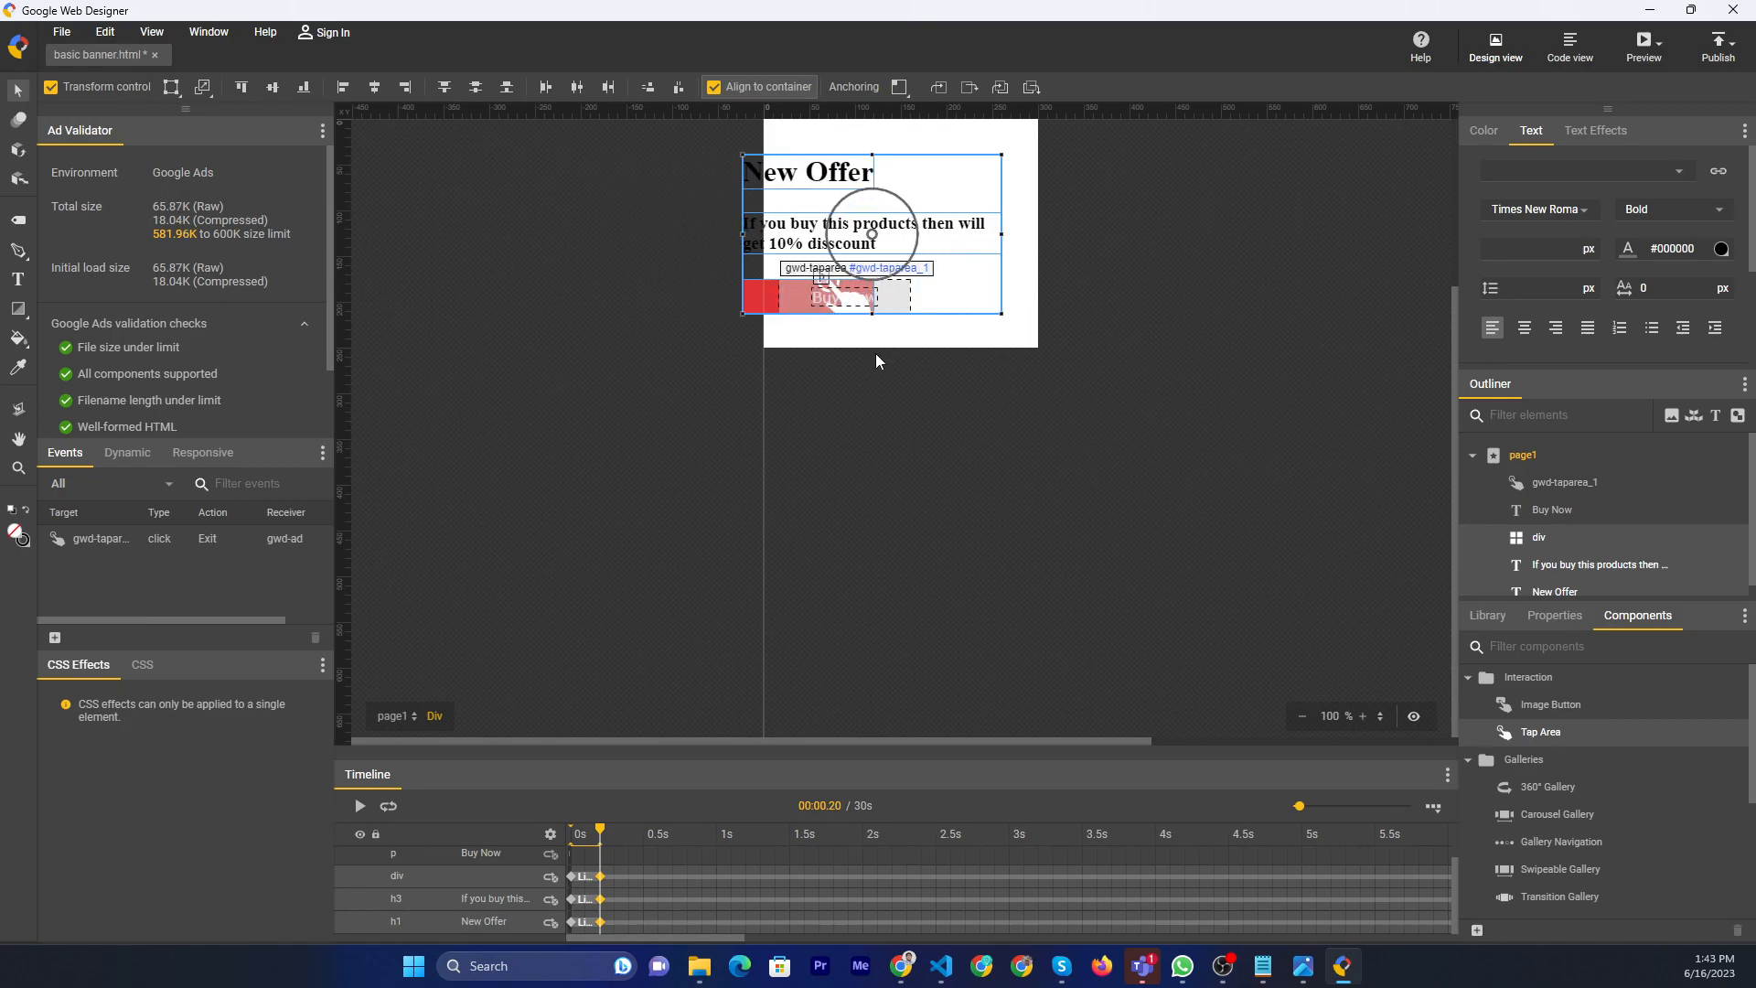
Insert a keyframe at 0.20 s for the "Buy Now" text.
right_click(602, 852)
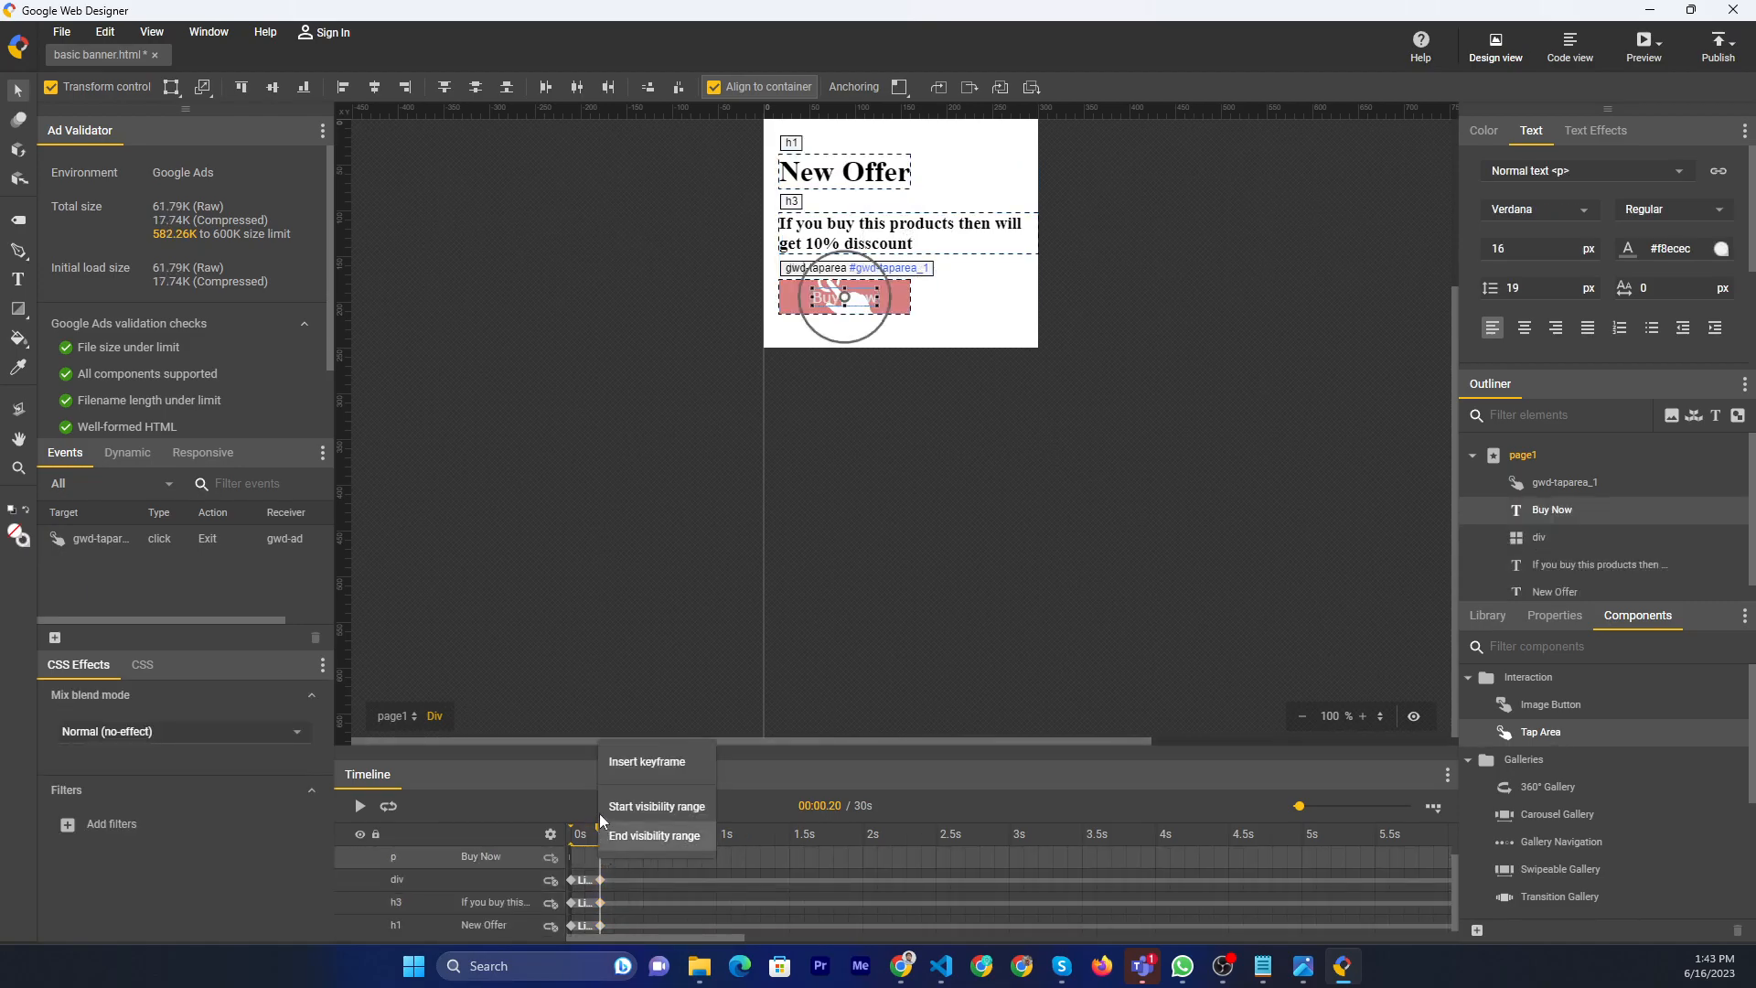
click(627, 761)
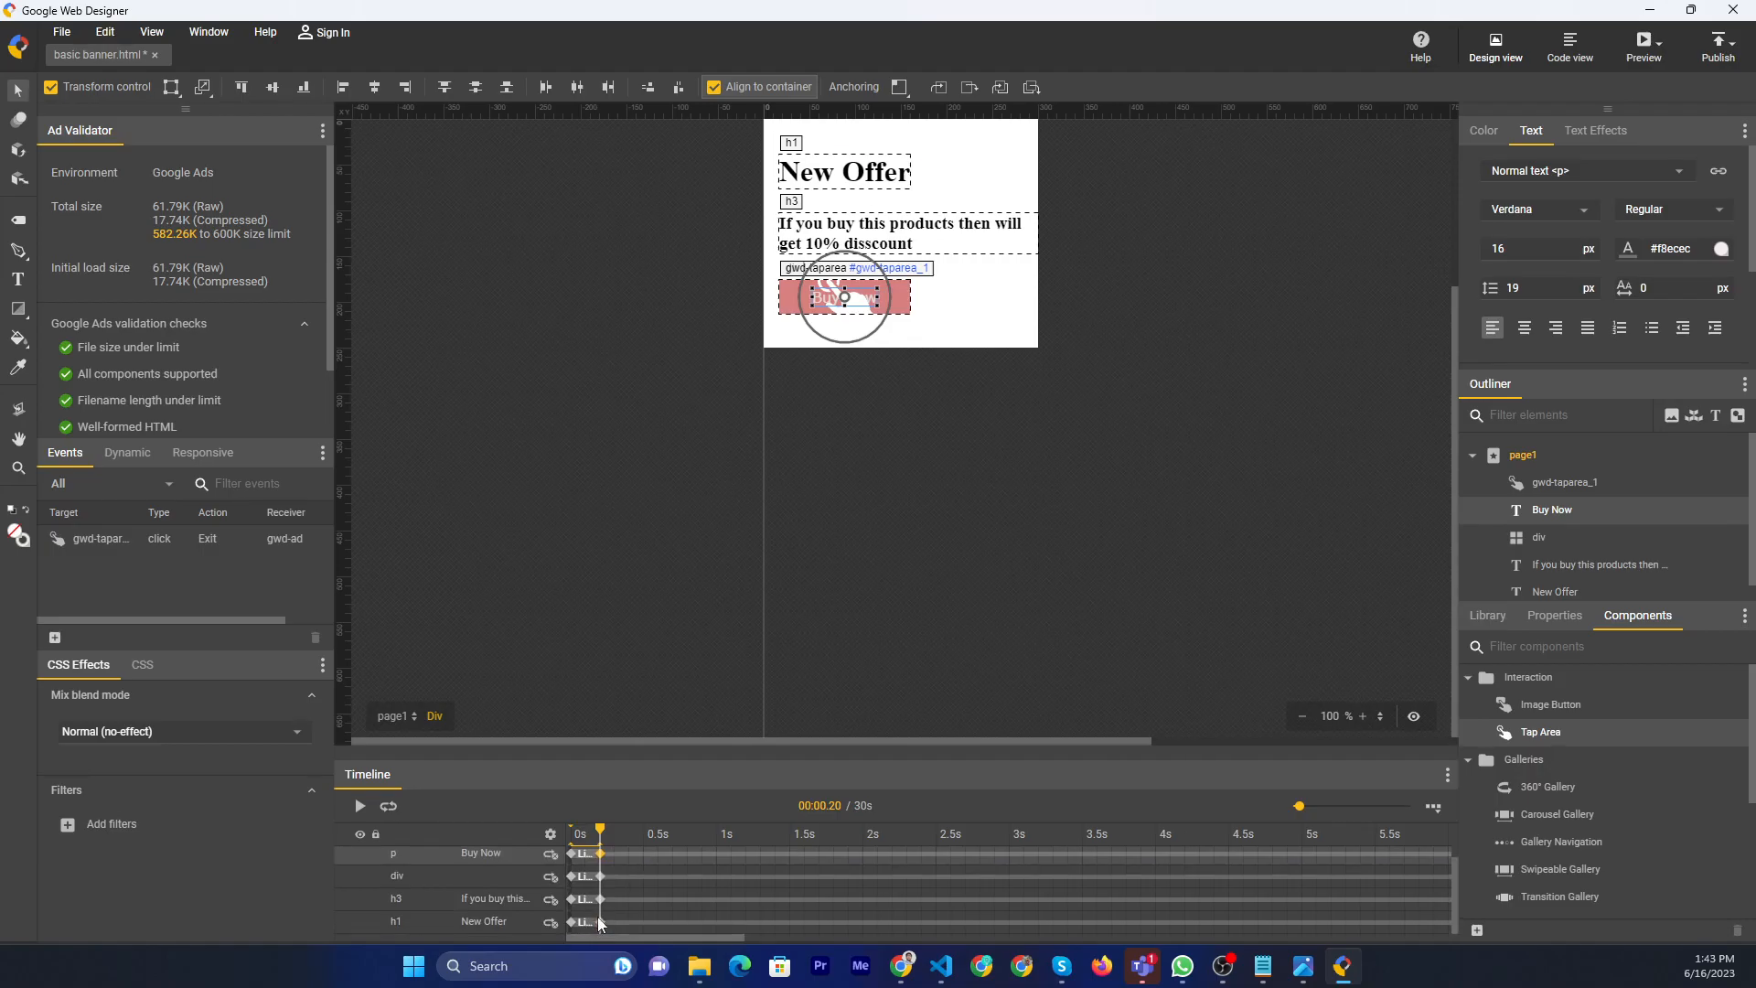
shift+click(599, 921)
Shift the "Buy Now" text, red div, discount text and heading together left out of the banner at their 0.20 s keyframes.
click(600, 858)
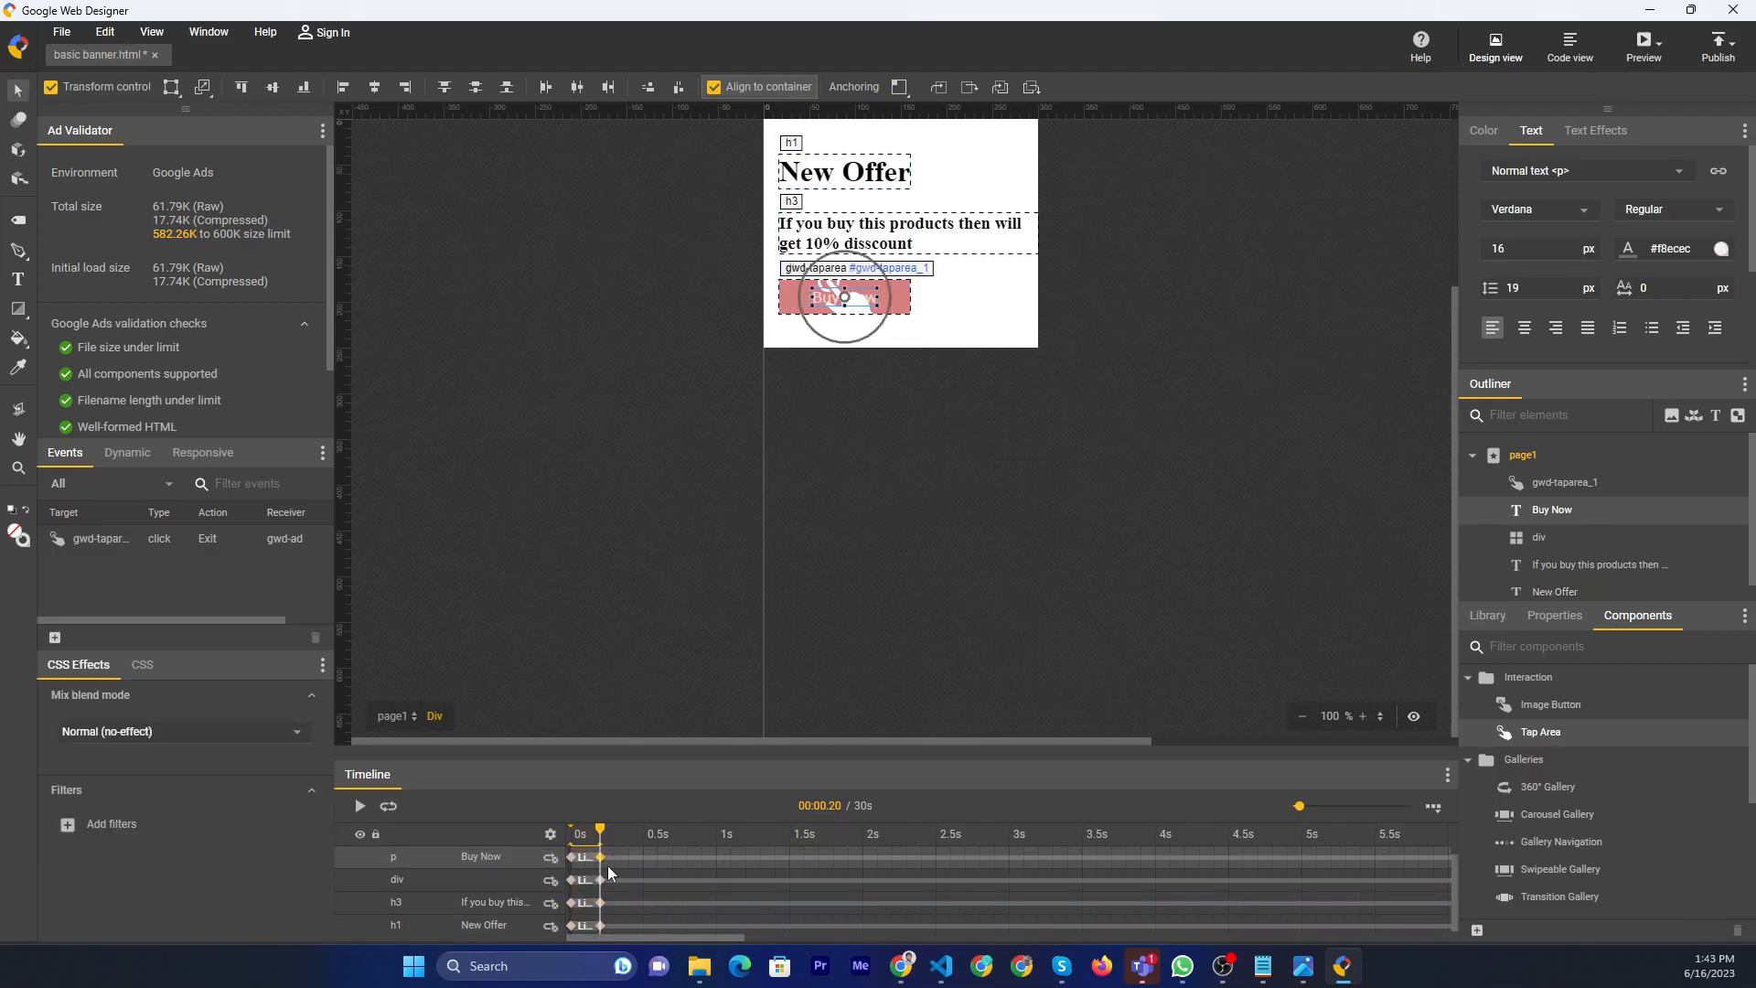
shift+click(600, 880)
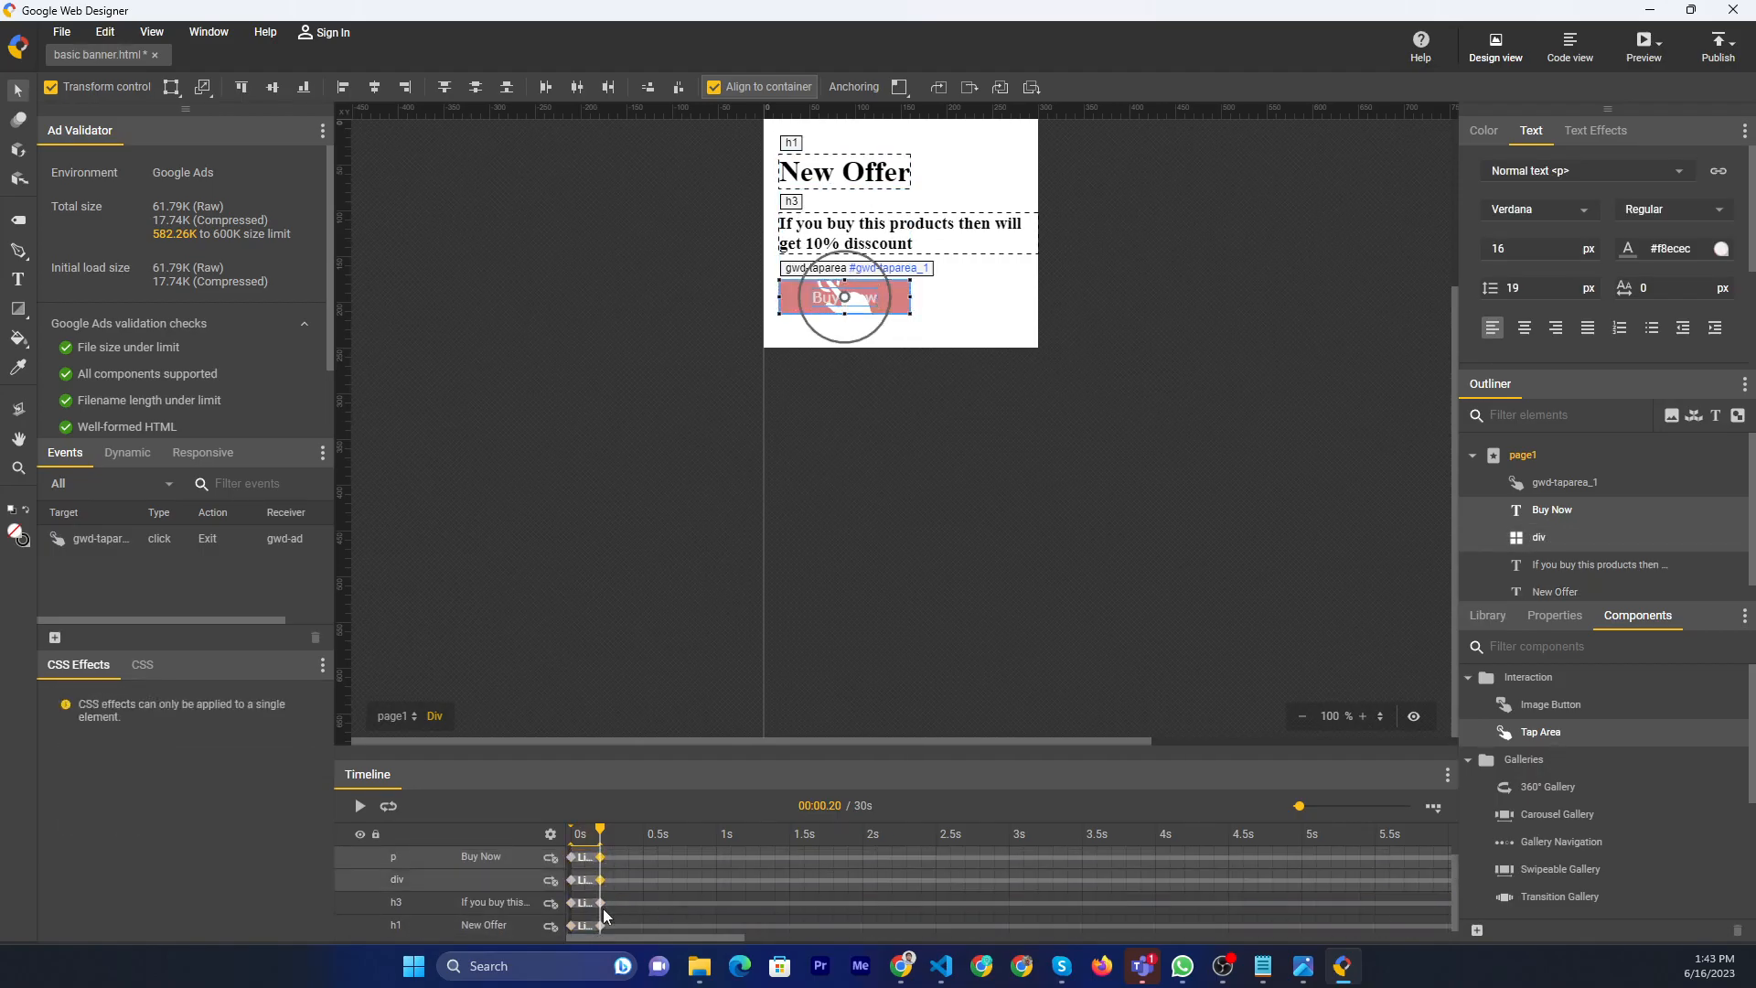
shift+click(600, 903)
shift+click(600, 925)
key(shift+Left)
key(shift+Left)
key(shift+Left)
key(shift+Left)
key(shift+Left)
key(shift+Left)
key(shift+Left)
key(shift+Left)
key(shift+Left)
key(shift+Left)
key(shift+Left)
key(shift+Left)
key(shift+Left)
key(shift+Left)
key(shift+Left)
key(shift+Left)
key(shift+Left)
key(shift+Left)
key(shift+Left)
key(shift+Left)
key(shift+Left)
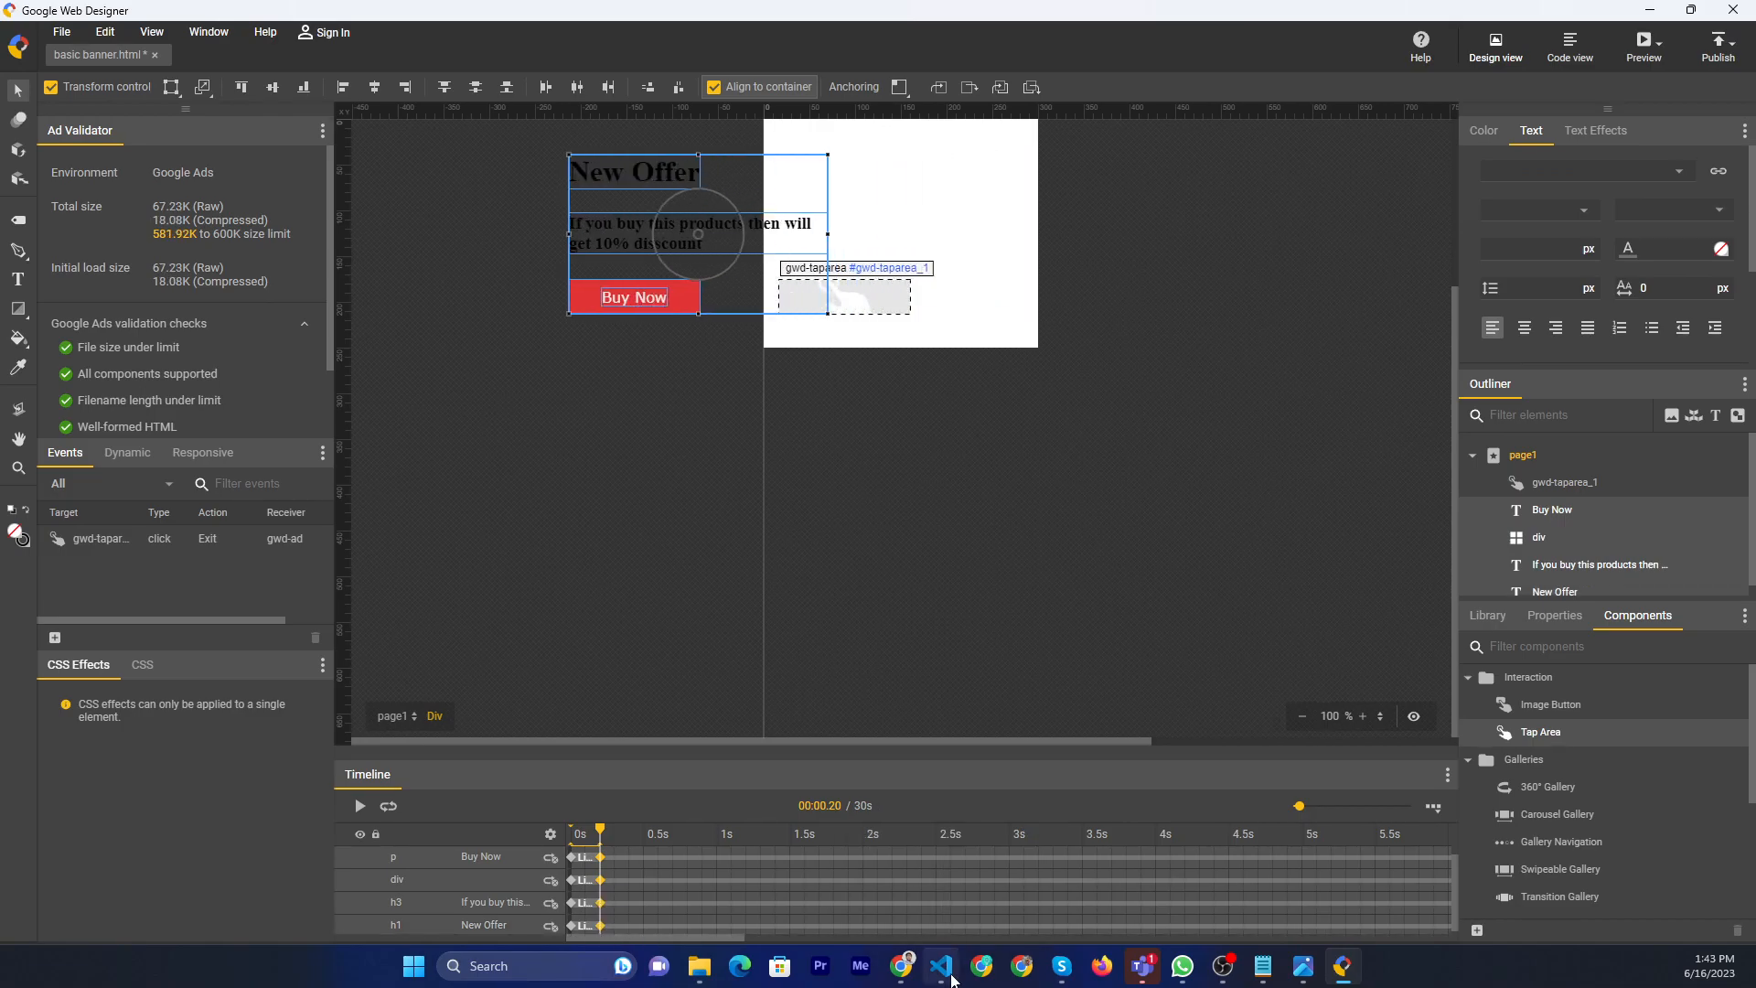
key(shift+Left)
key(shift+Left)
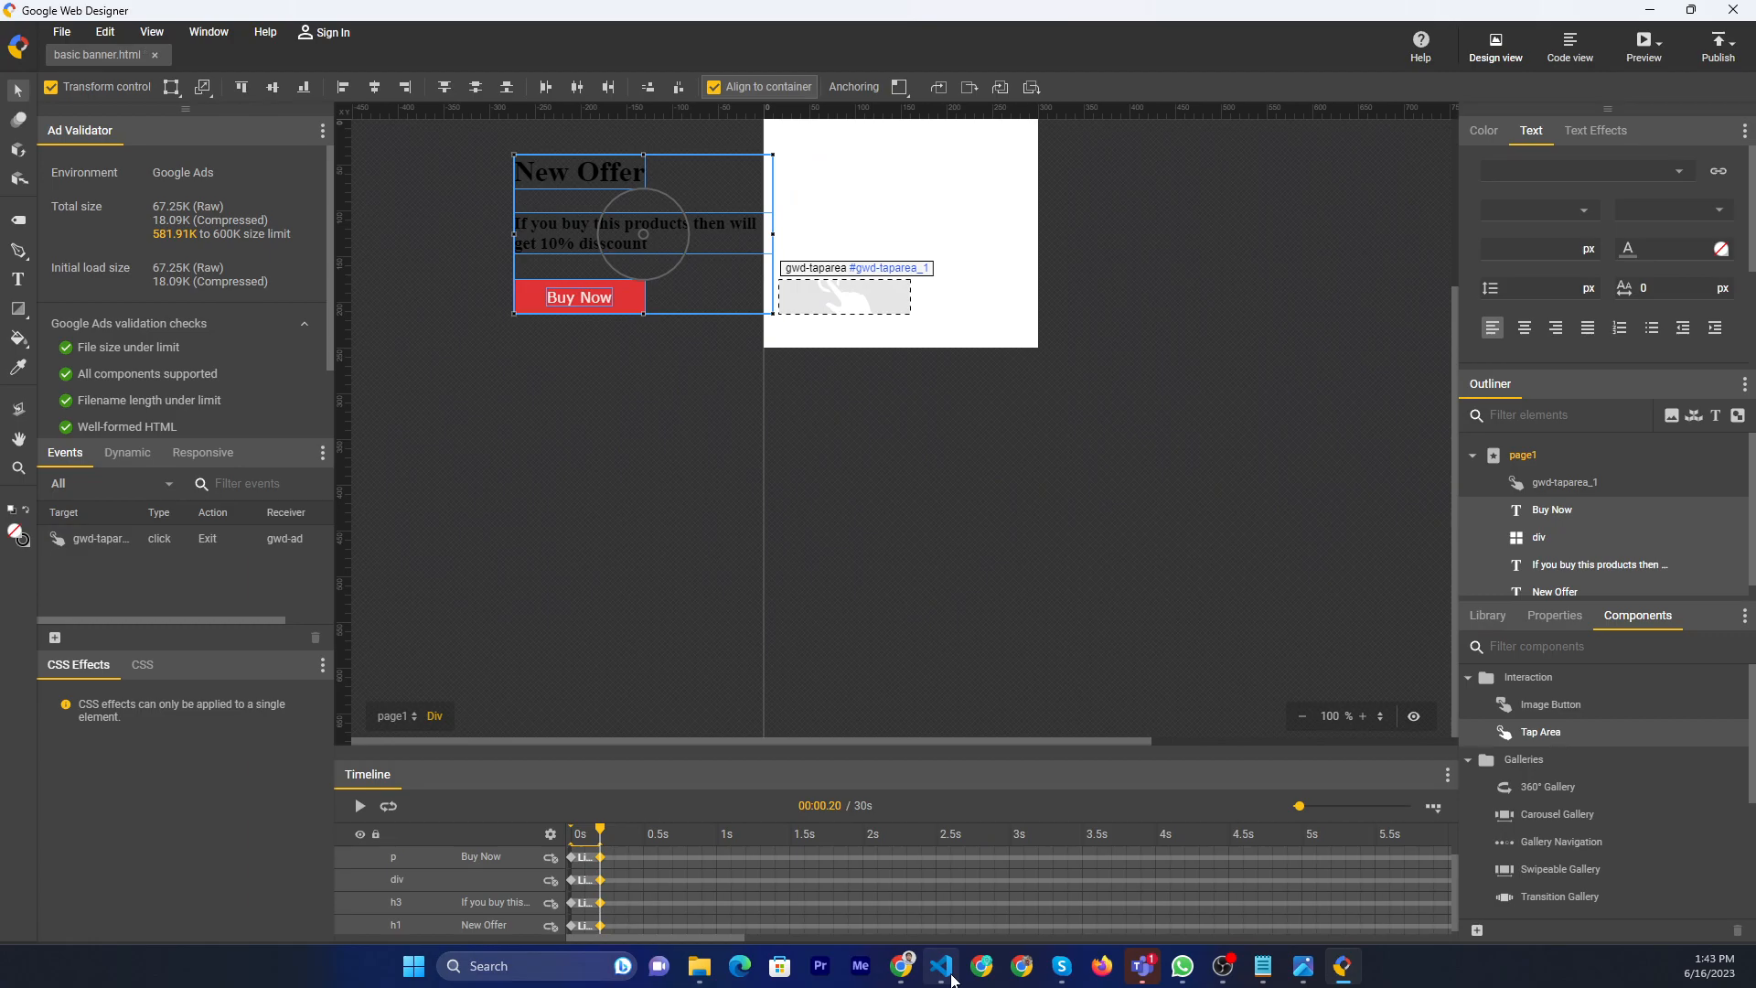
Insert keyframes at 1.50 s for the "Buy Now" text, red div, discount text and heading.
click(791, 853)
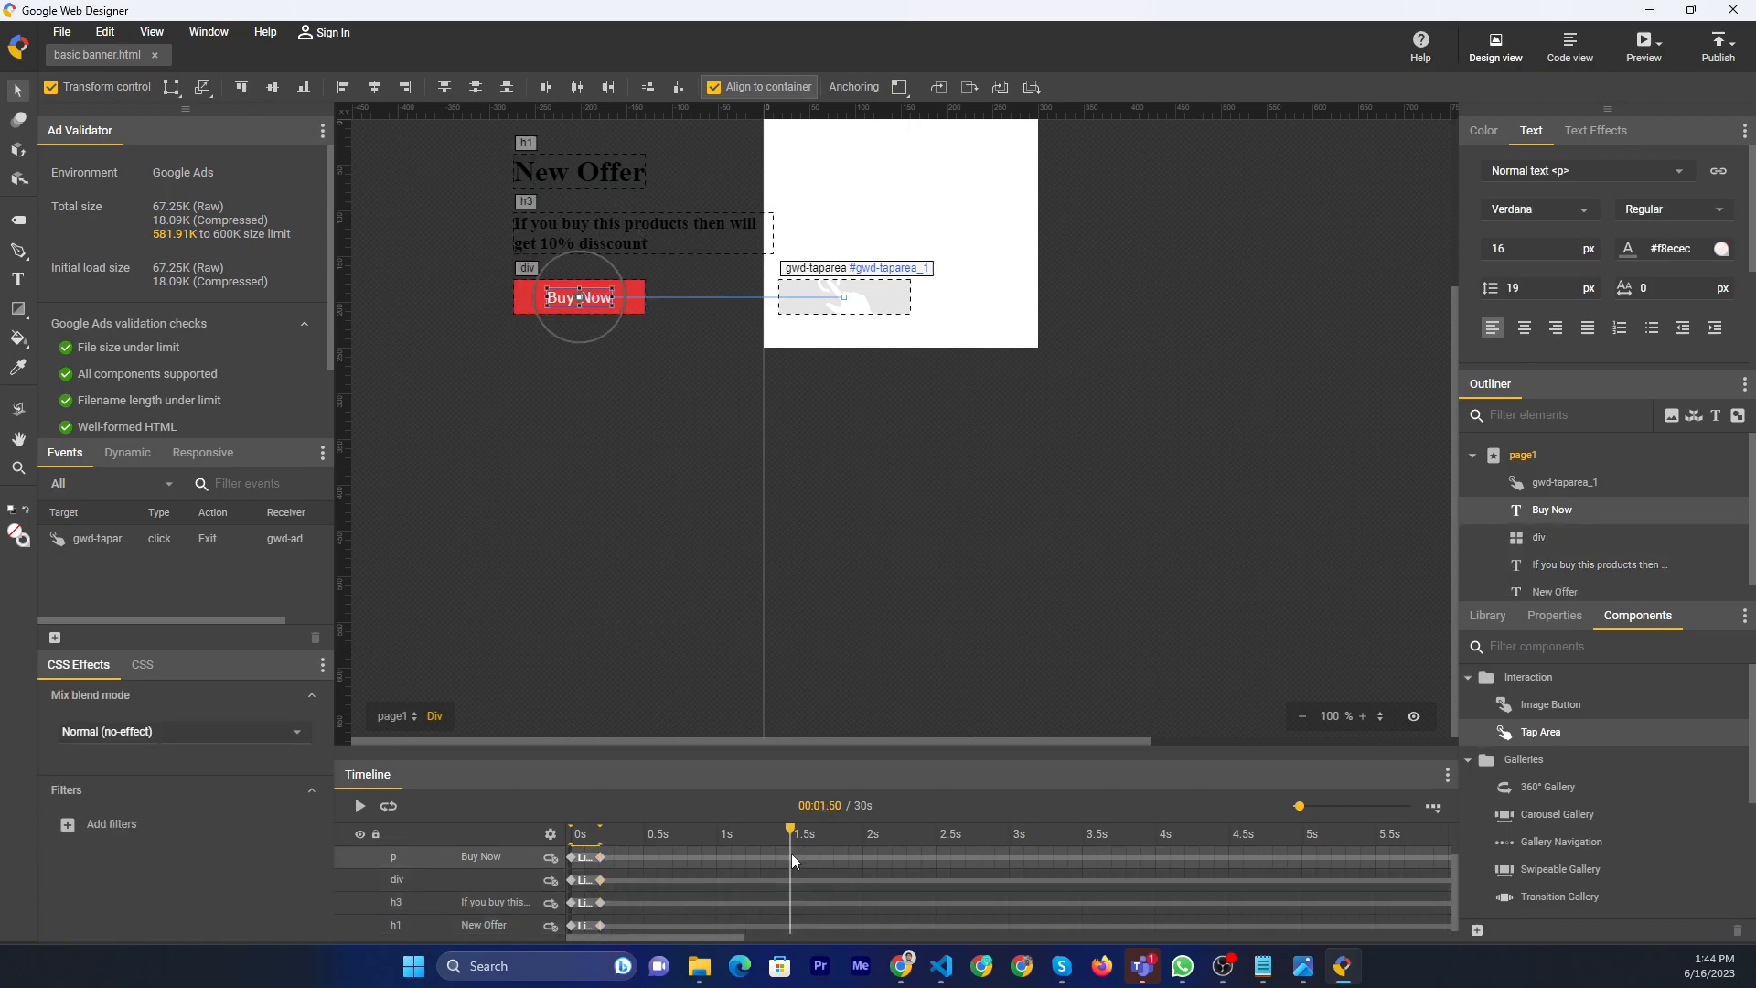
shift+click(788, 920)
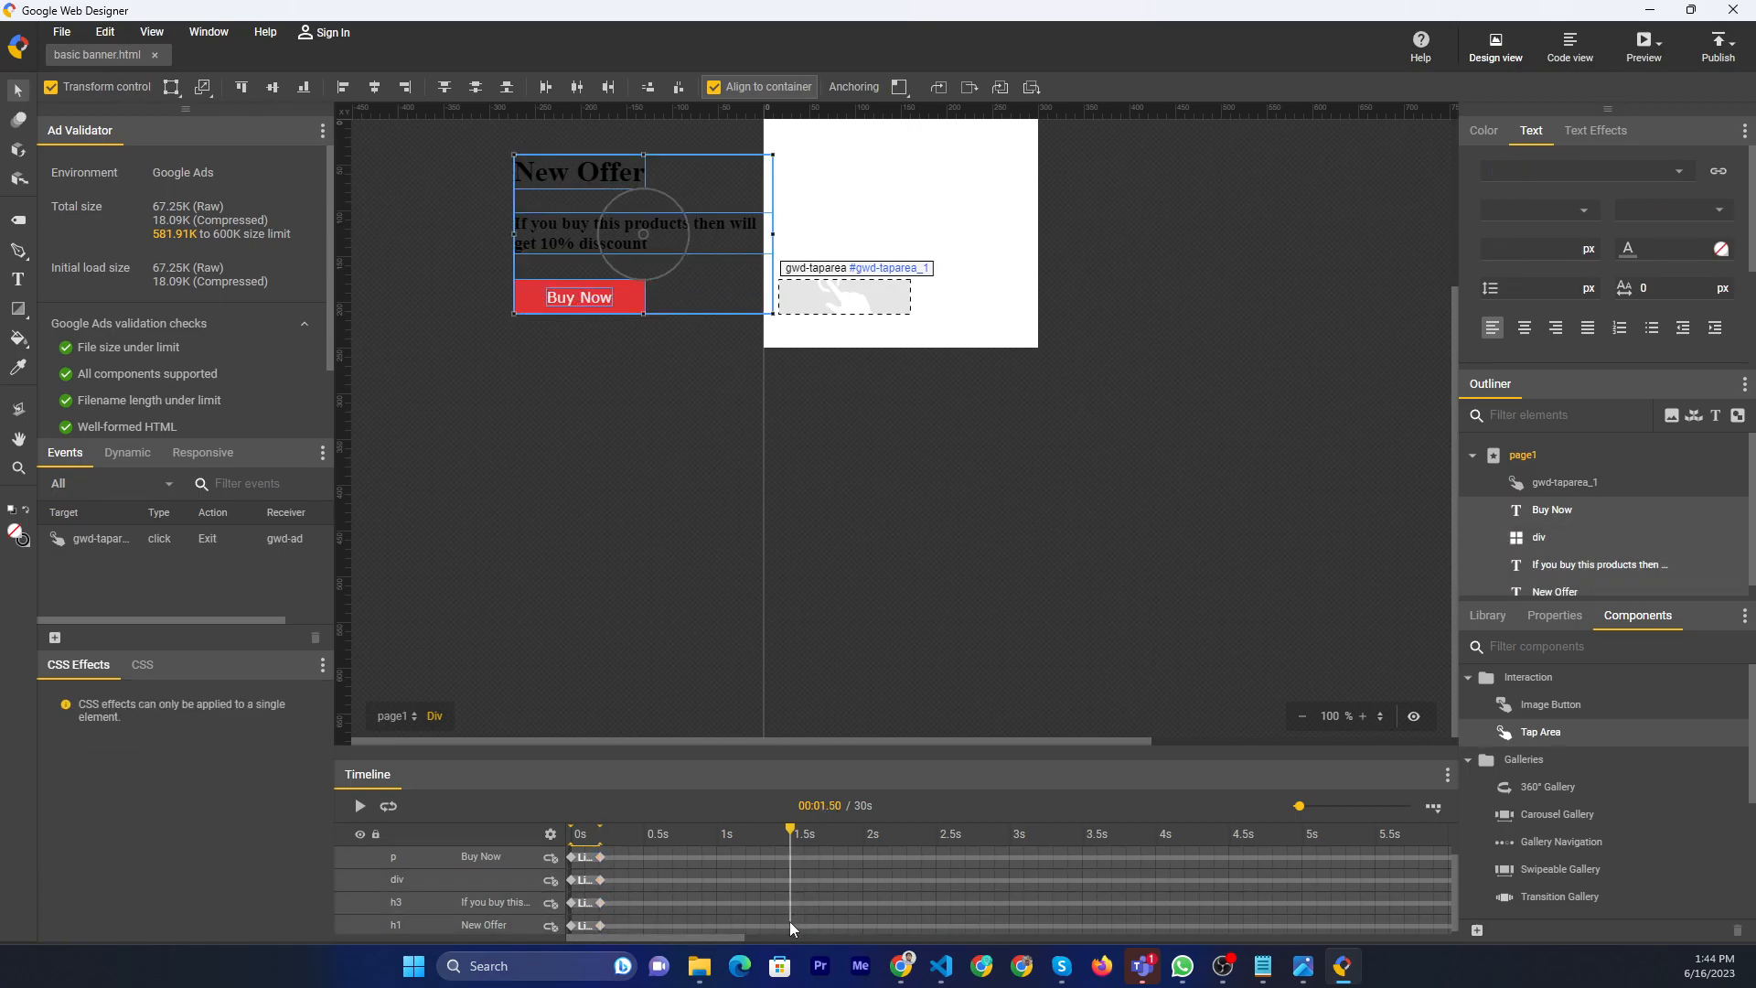
right_click(788, 915)
click(821, 812)
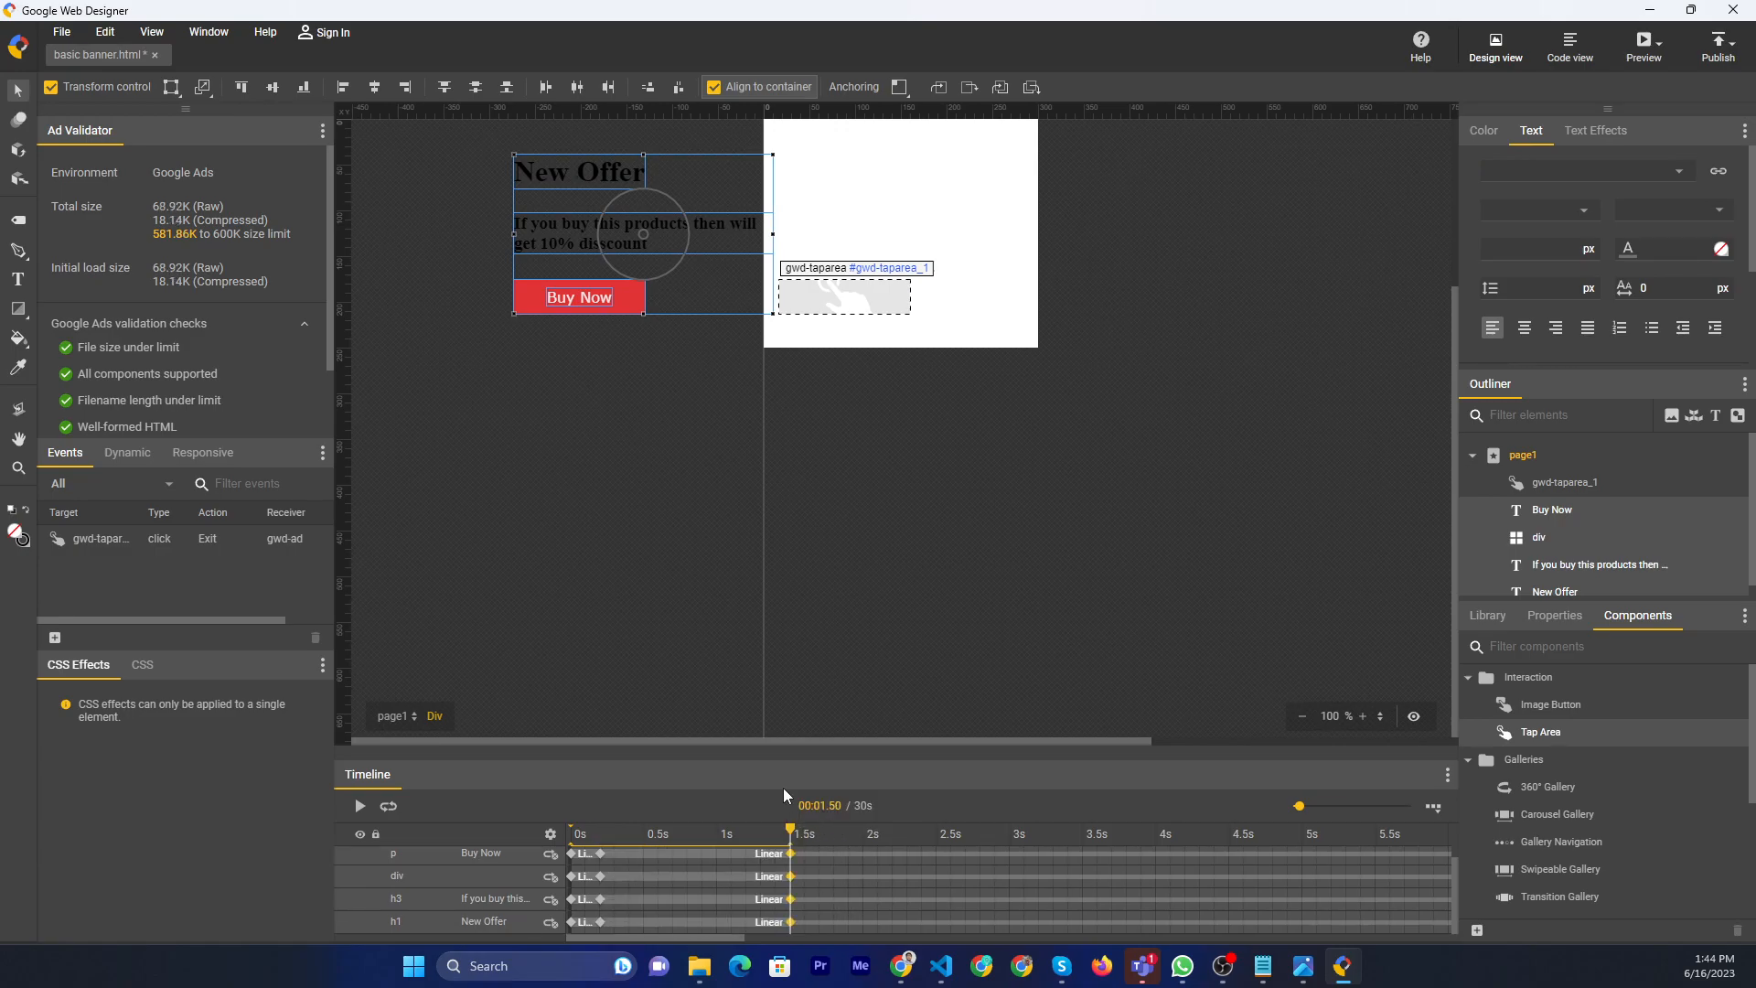
Move the "Buy Now" text, red div, discount text and heading together right onto the banner at their 1.50 s keyframes.
key(shift+Right)
key(shift+Right)
key(shift+Right)
key(shift+Right)
key(shift+Right)
key(shift+Right)
key(shift+Right)
key(shift+Right)
key(shift+Right)
key(shift+Right)
key(shift+Right)
key(shift+Right)
key(shift+Right)
key(shift+Right)
key(shift+Right)
key(shift+Right)
key(shift+Right)
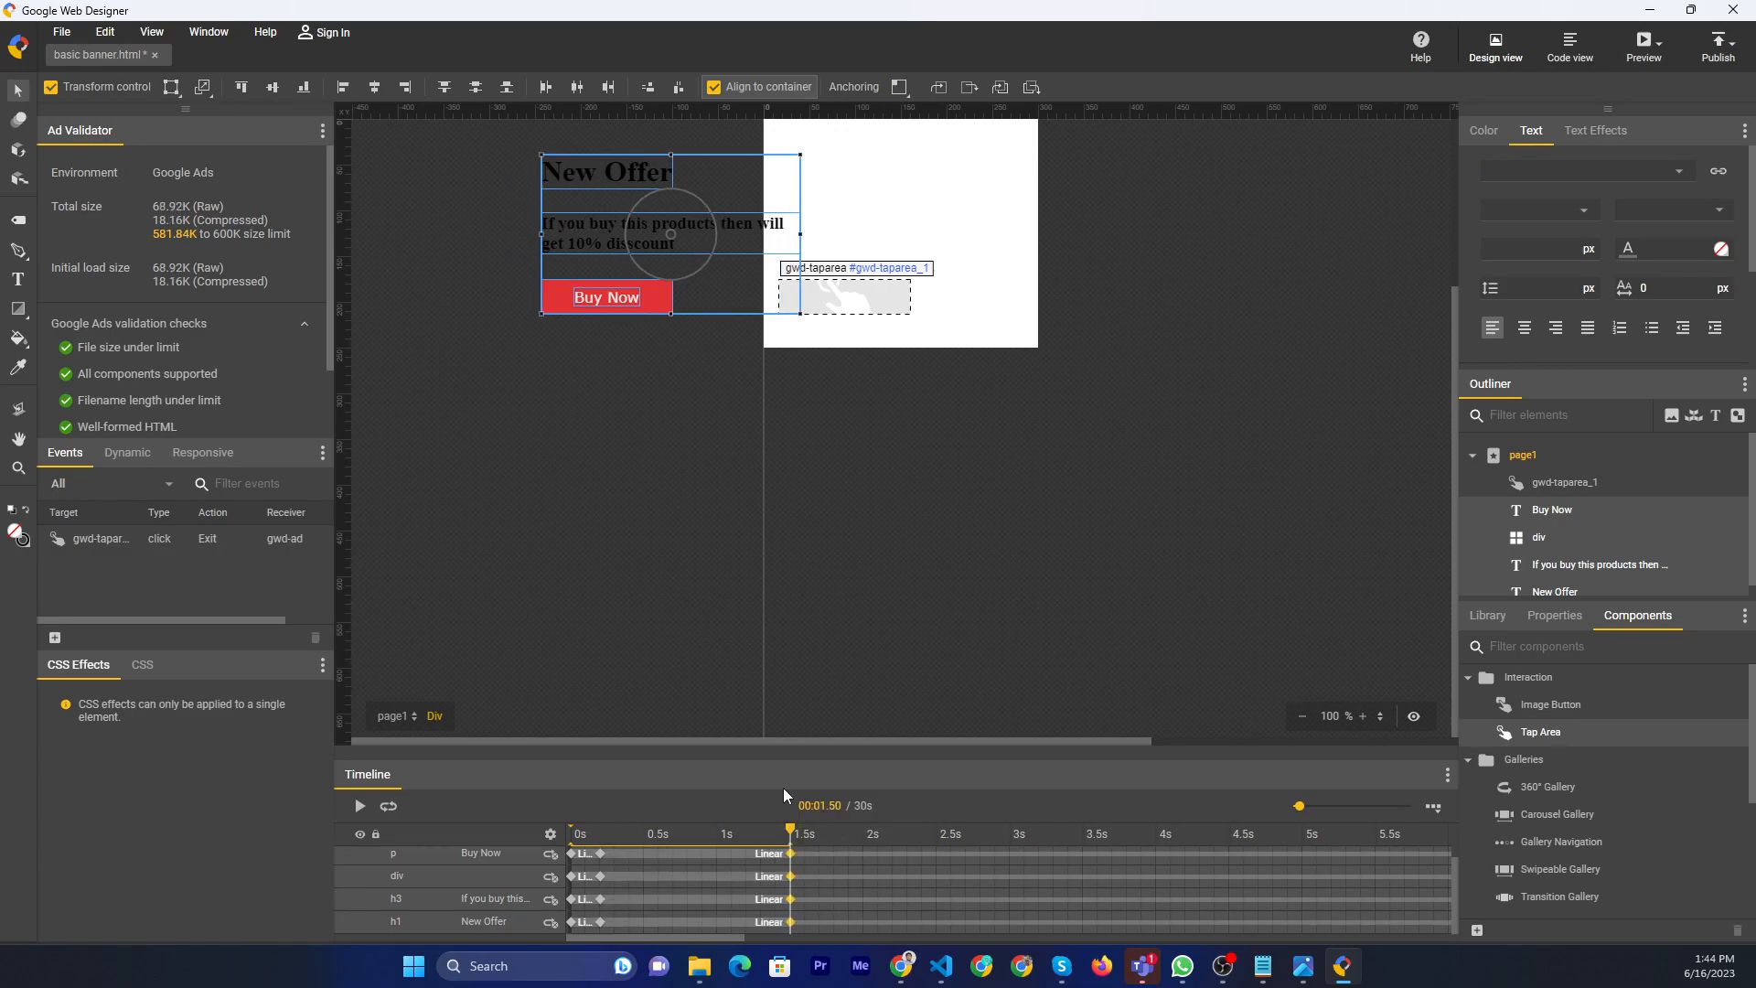
key(shift+Right)
key(shift+Right)
key(shift+Right)
key(shift+Right)
key(shift+Right)
key(shift+Right)
key(shift+Right)
key(shift+Right)
key(shift+Right)
key(shift+Right)
key(shift+Right)
key(shift+Right)
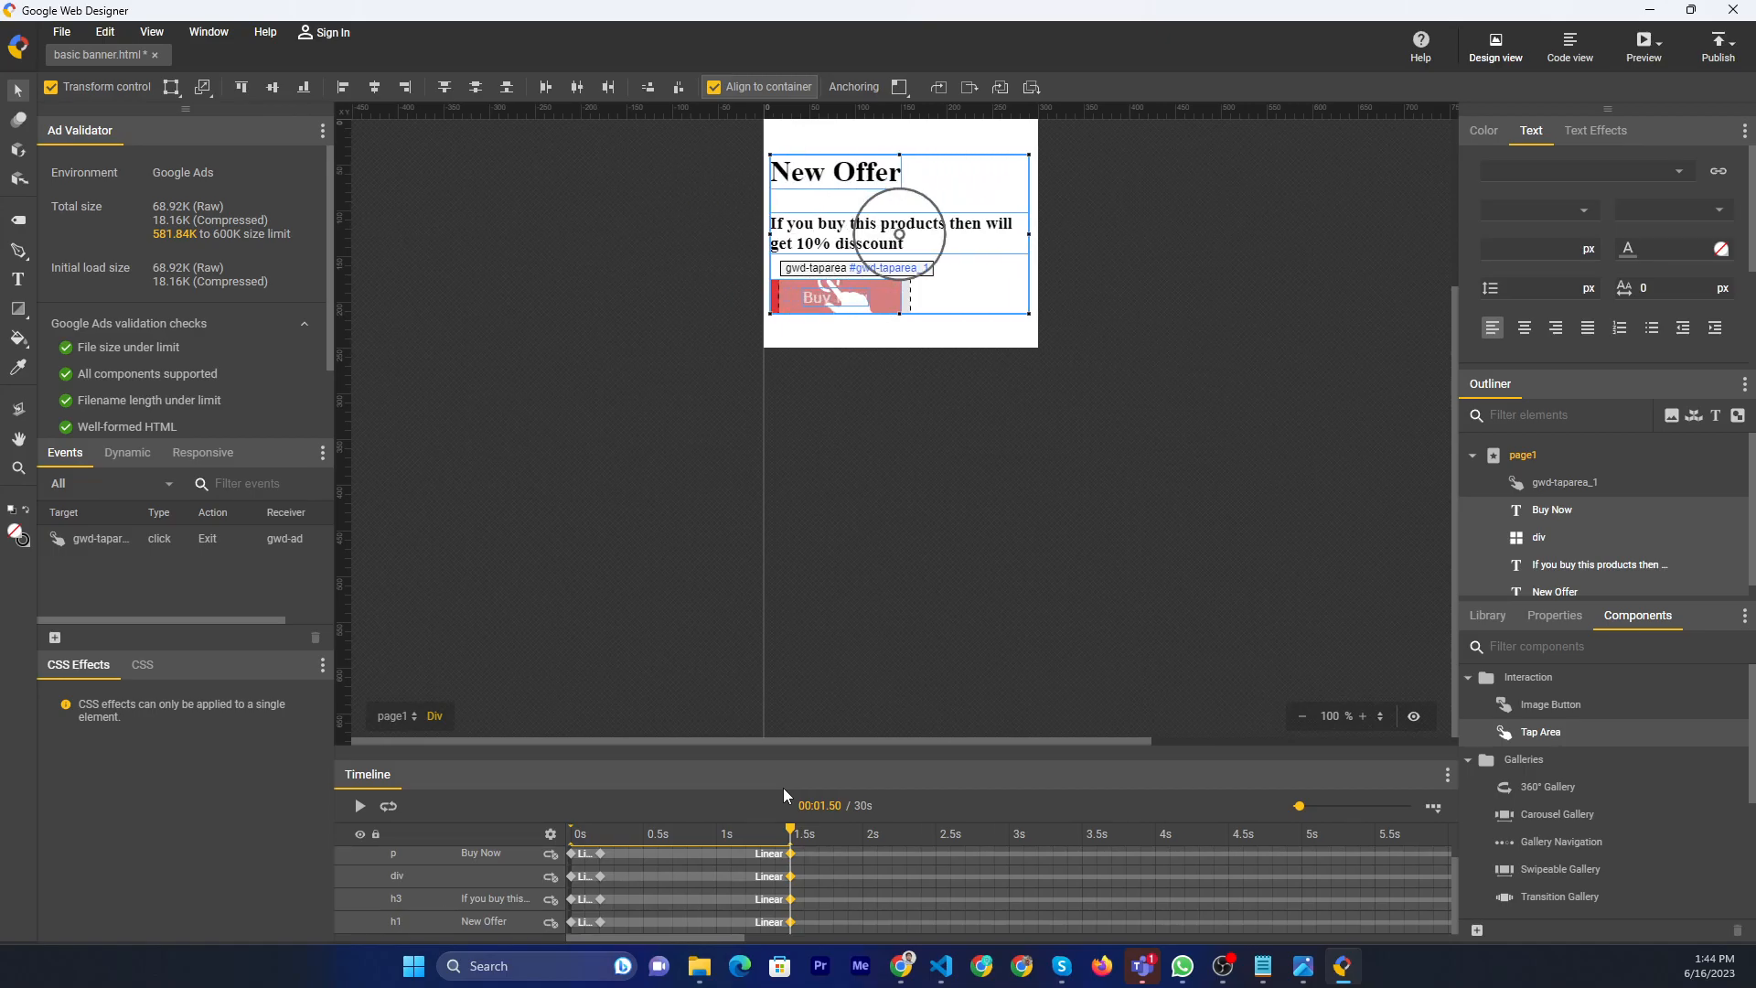
Stagger the 0.20 s keyframes by moving the discount text's to about 0.5 s, the red div's to 0.70 s and the "Buy Now" text's to 0.90 s.
click(610, 920)
drag(600, 900, 674, 876)
click(601, 855)
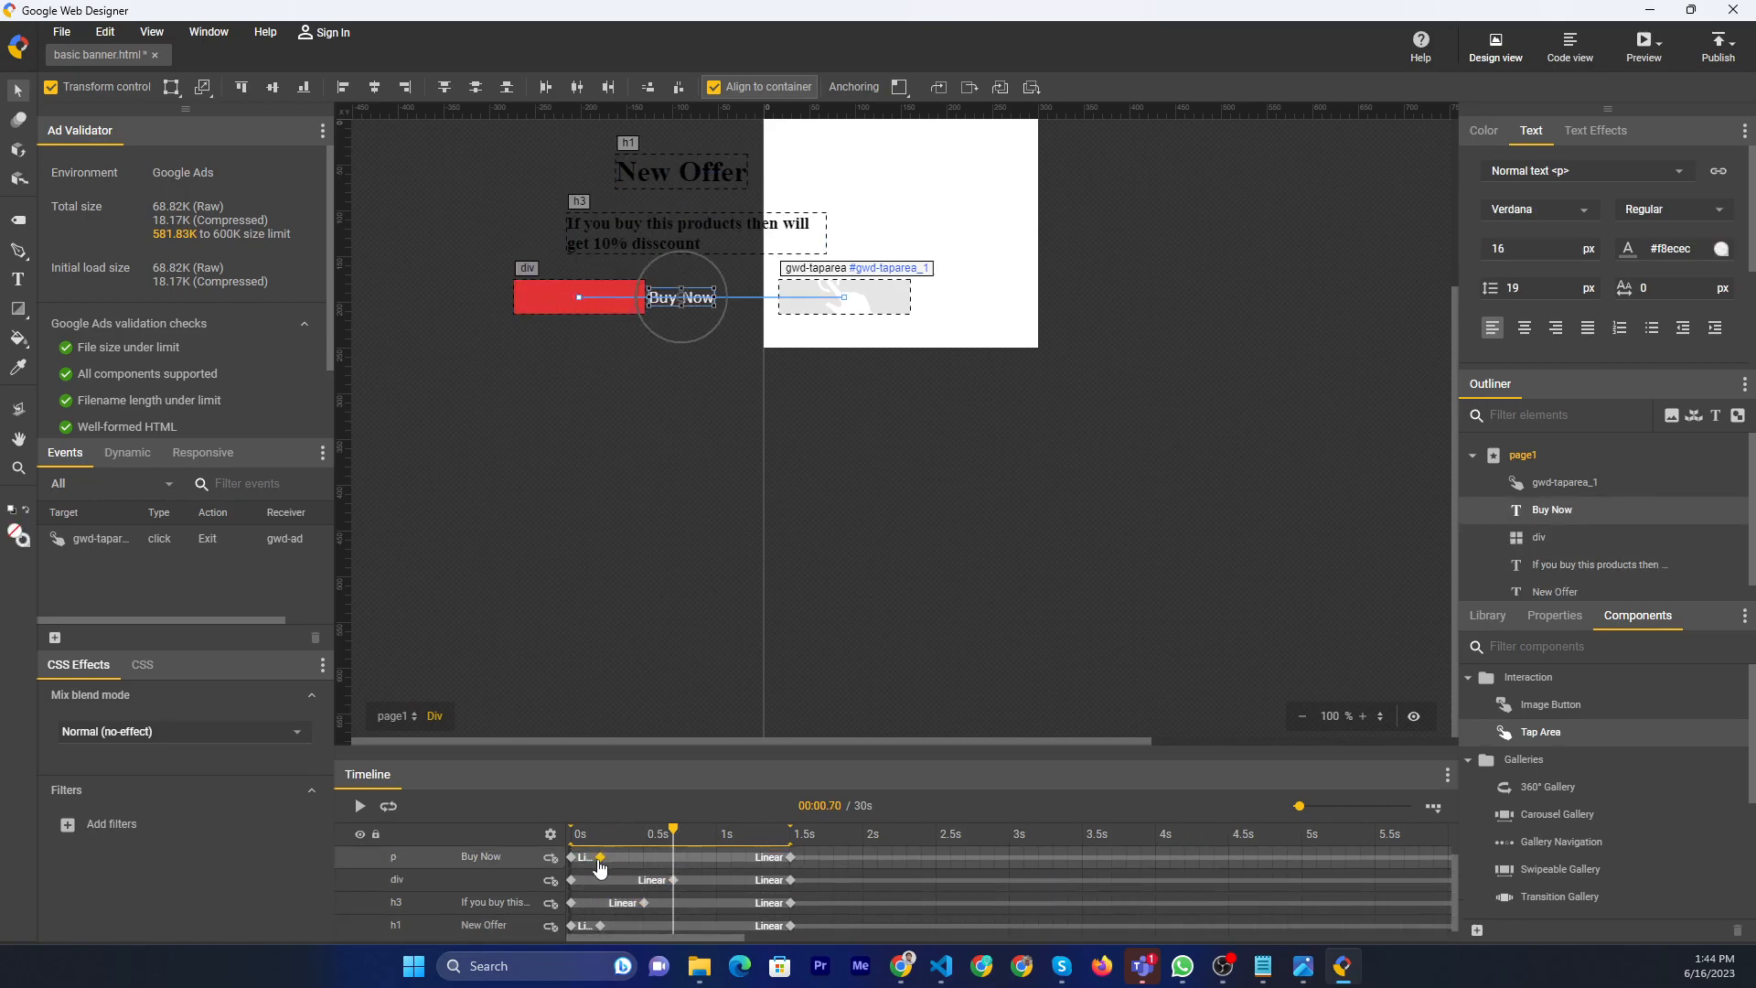
click(703, 857)
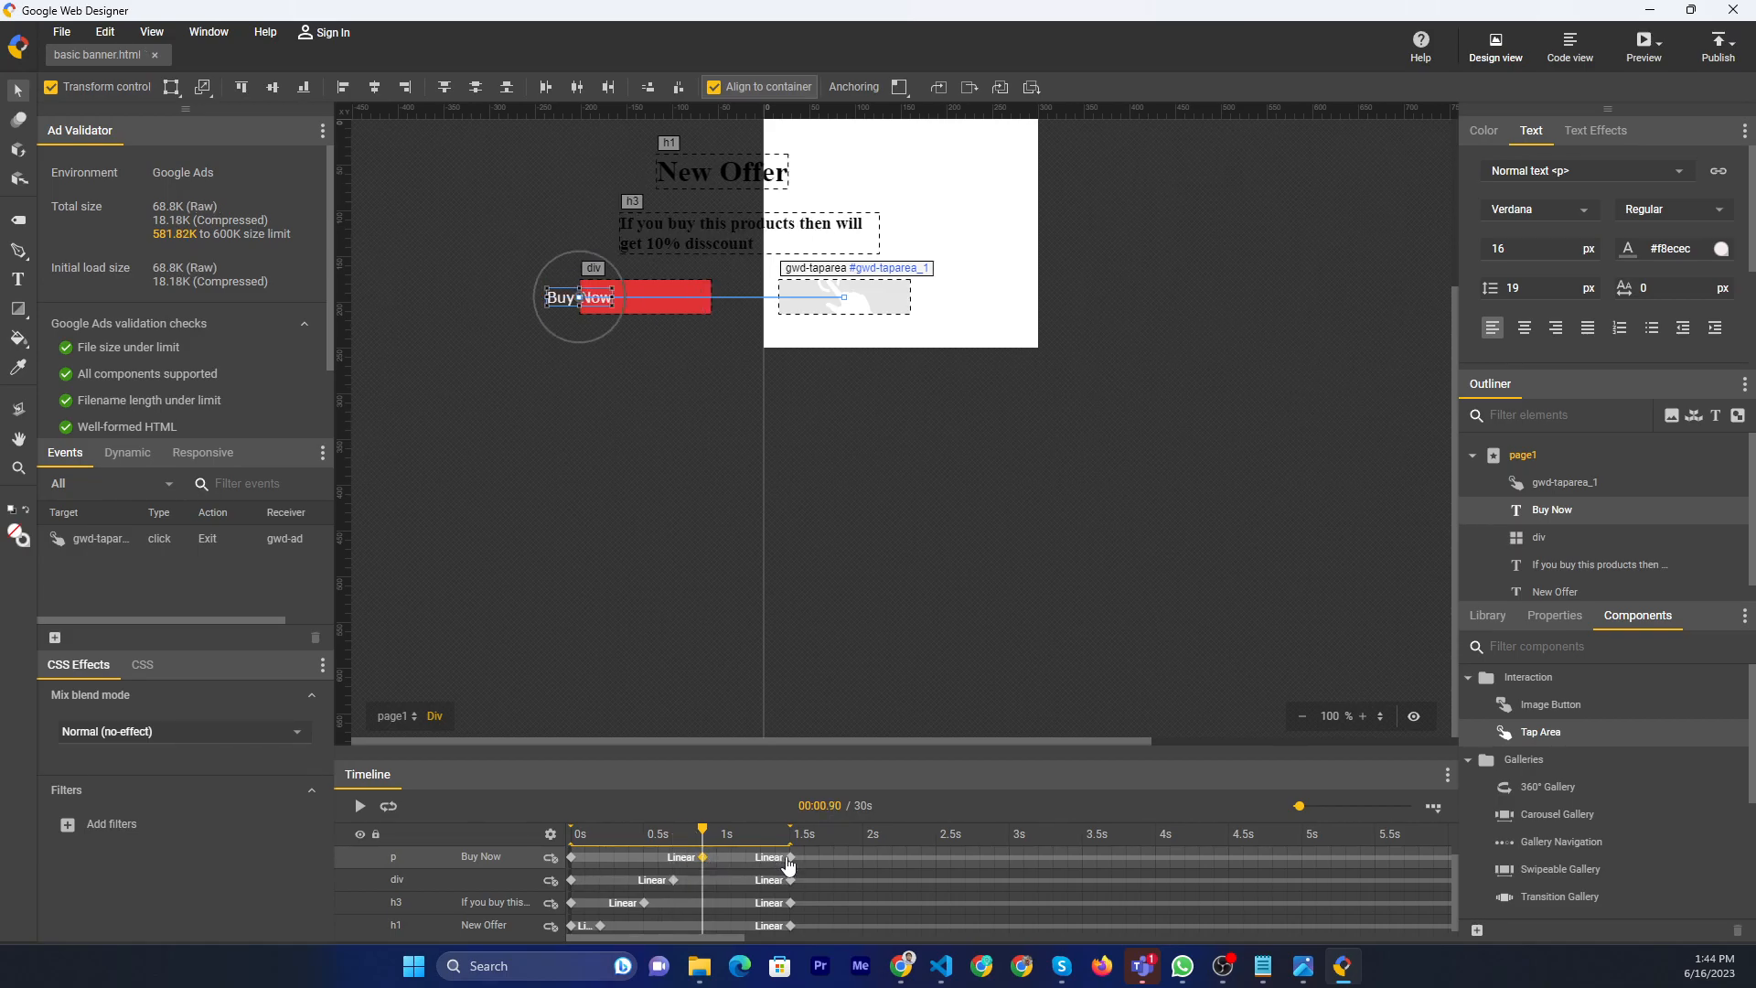
Play the staggered slide-in animation in the timeline and return the playhead to 0 s.
click(790, 857)
click(359, 805)
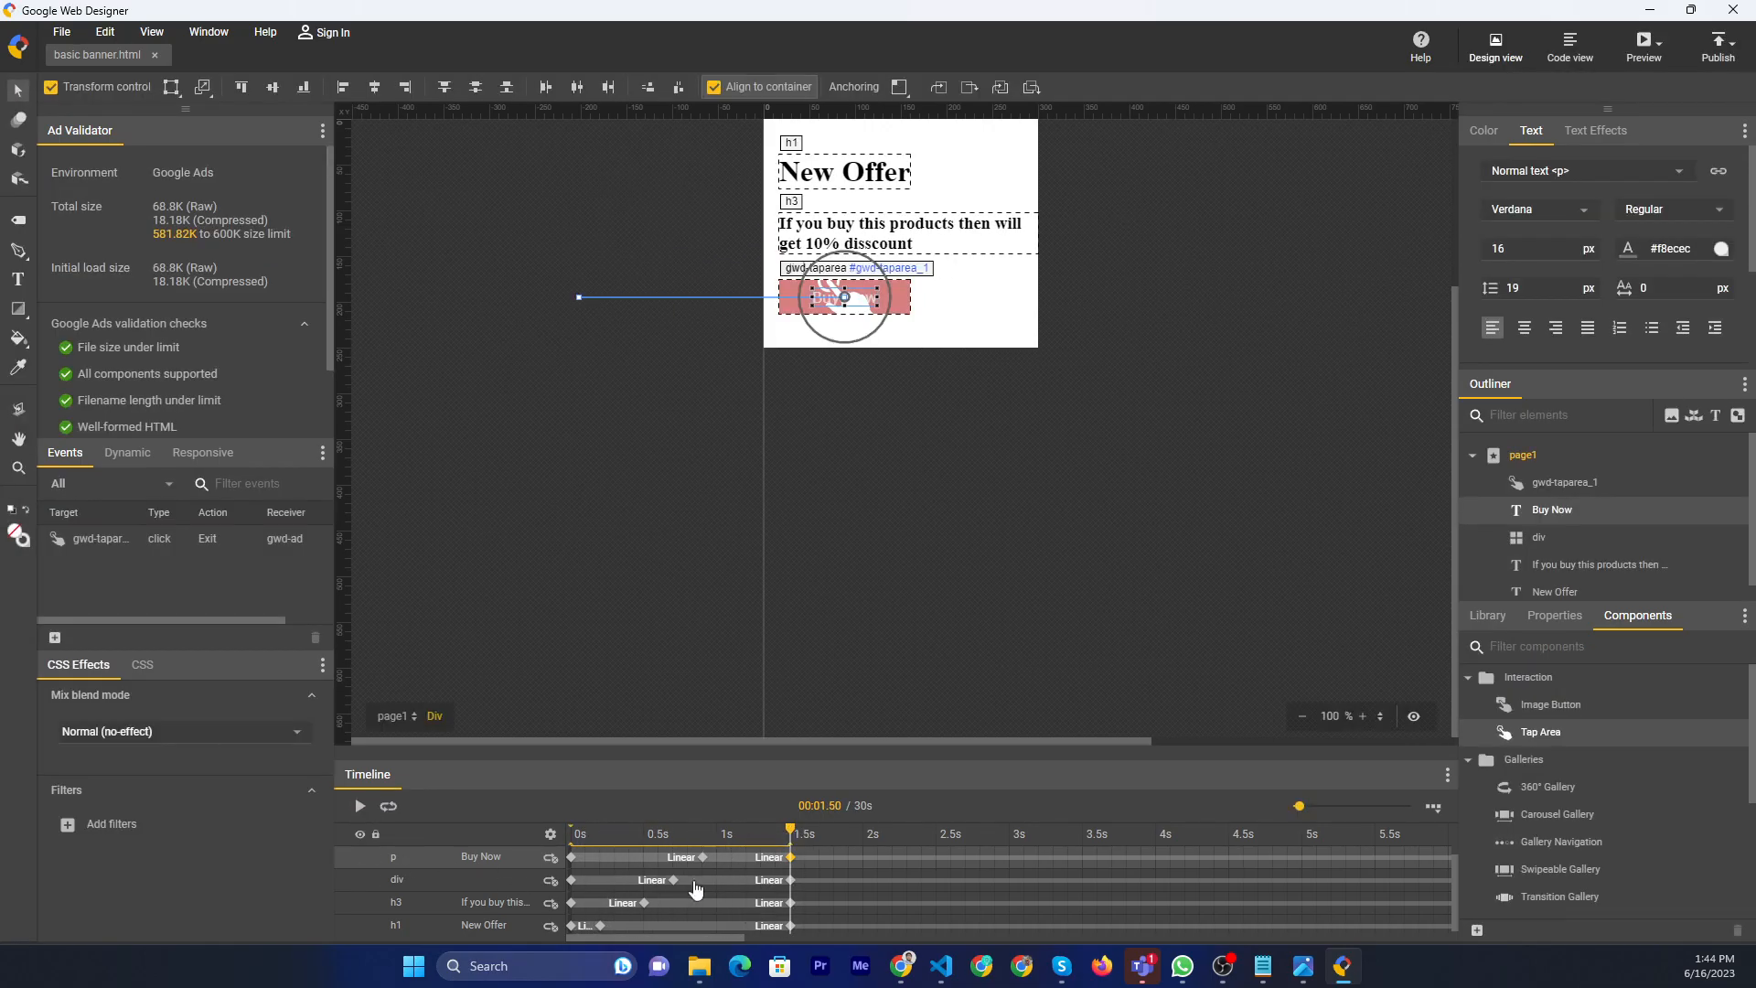
drag(791, 830, 364, 843)
Shift the heading, discount text, red div and "Buy Now" text together left out of the banner at their 0 s keyframes.
click(571, 926)
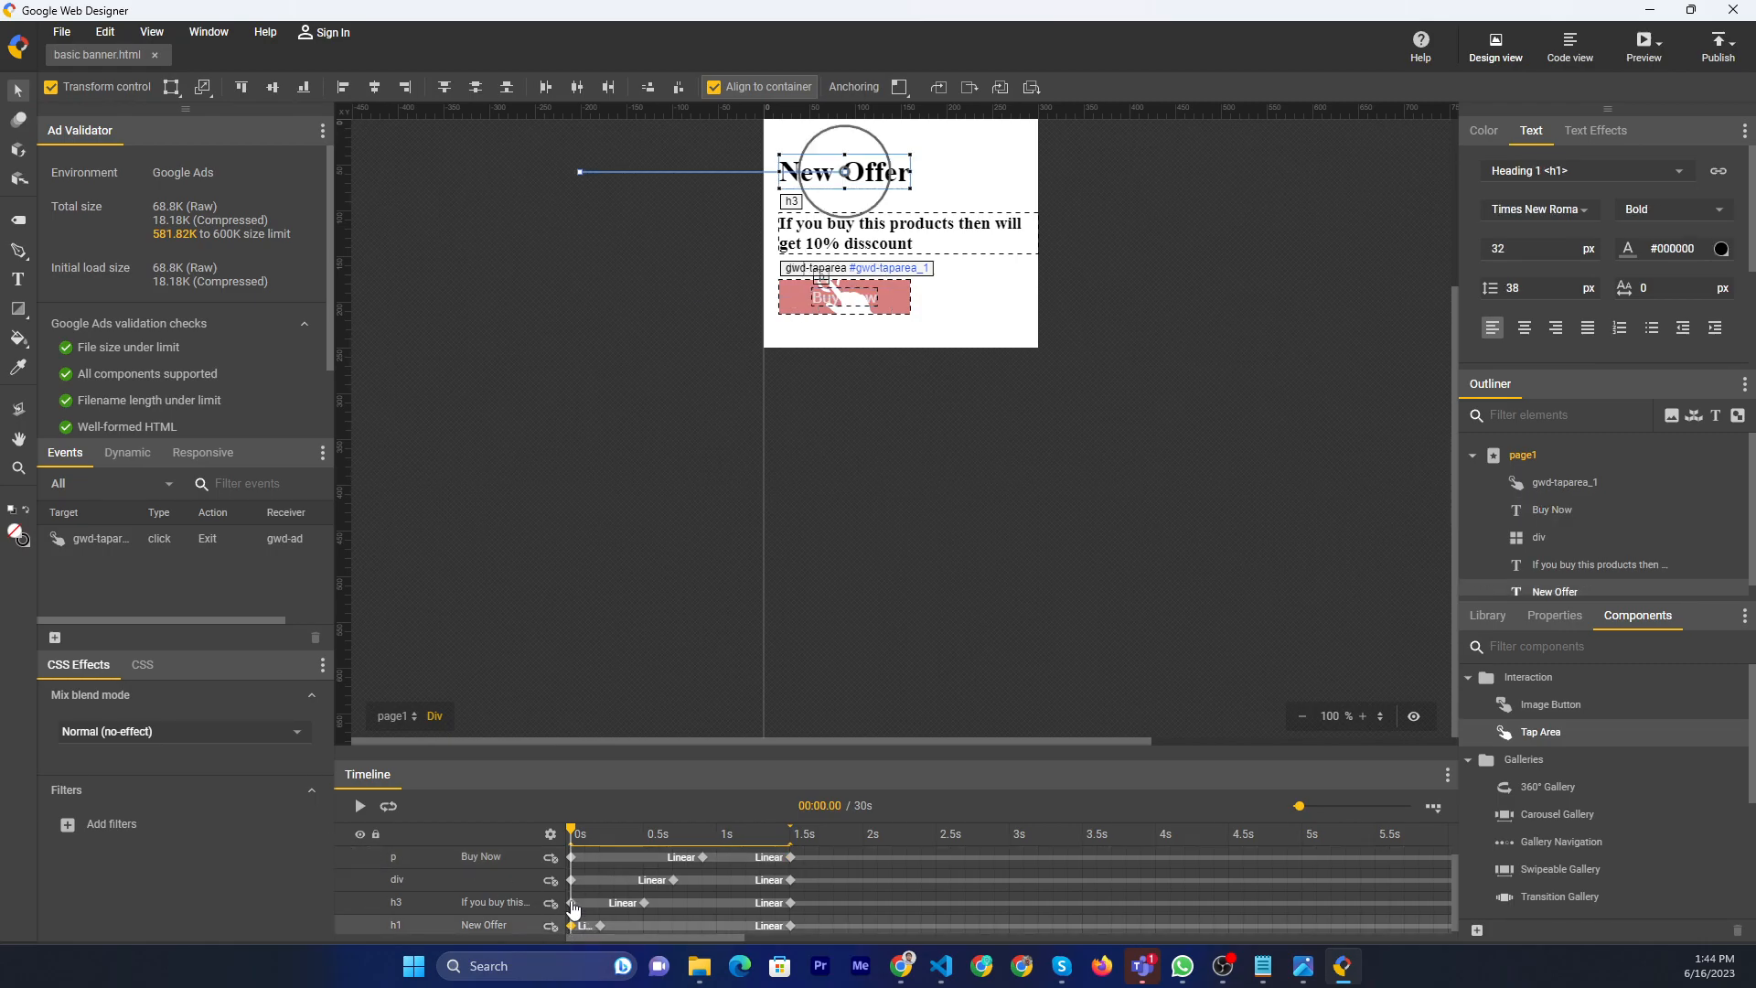
shift+click(572, 903)
shift+click(572, 880)
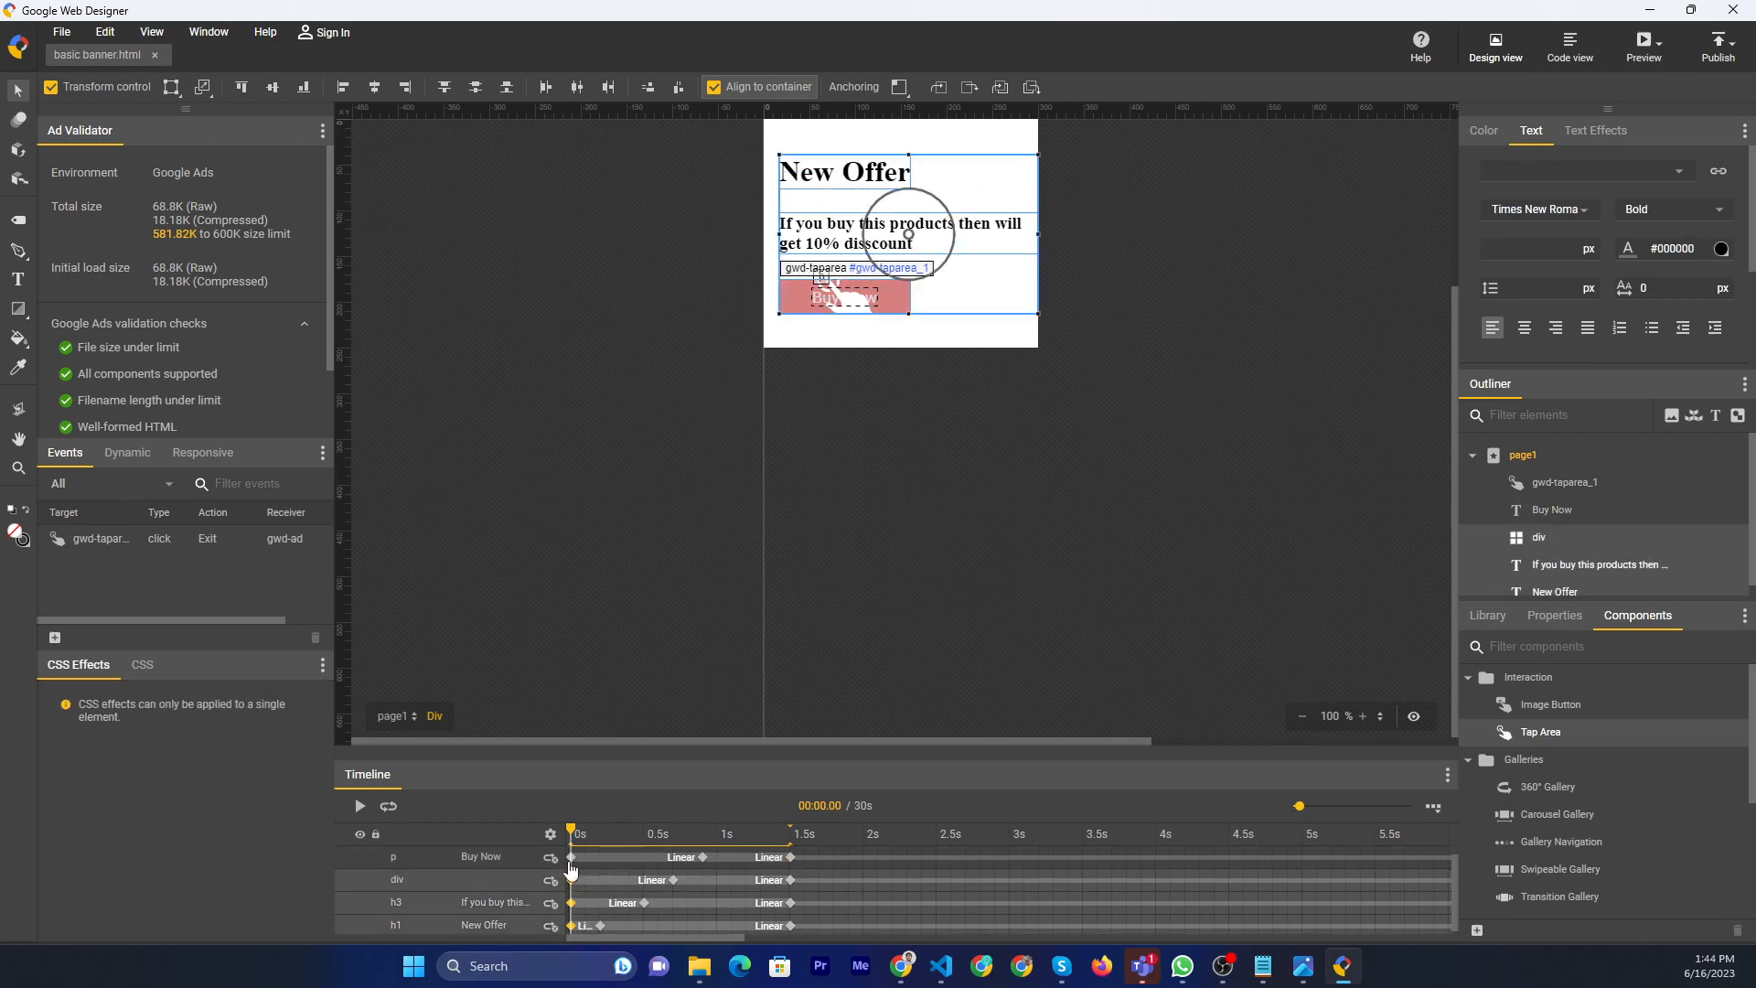
shift+click(572, 857)
key(shift+Left)
key(shift+Left)
key(shift+Left)
key(shift+Left)
key(shift+Left)
key(shift+Left)
key(shift+Left)
key(shift+Left)
key(shift+Left)
key(shift+Left)
key(shift+Left)
key(shift+Left)
key(shift+Left)
key(shift+Left)
key(shift+Left)
key(shift+Left)
key(shift+Left)
key(shift+Left)
key(shift+Left)
key(shift+Left)
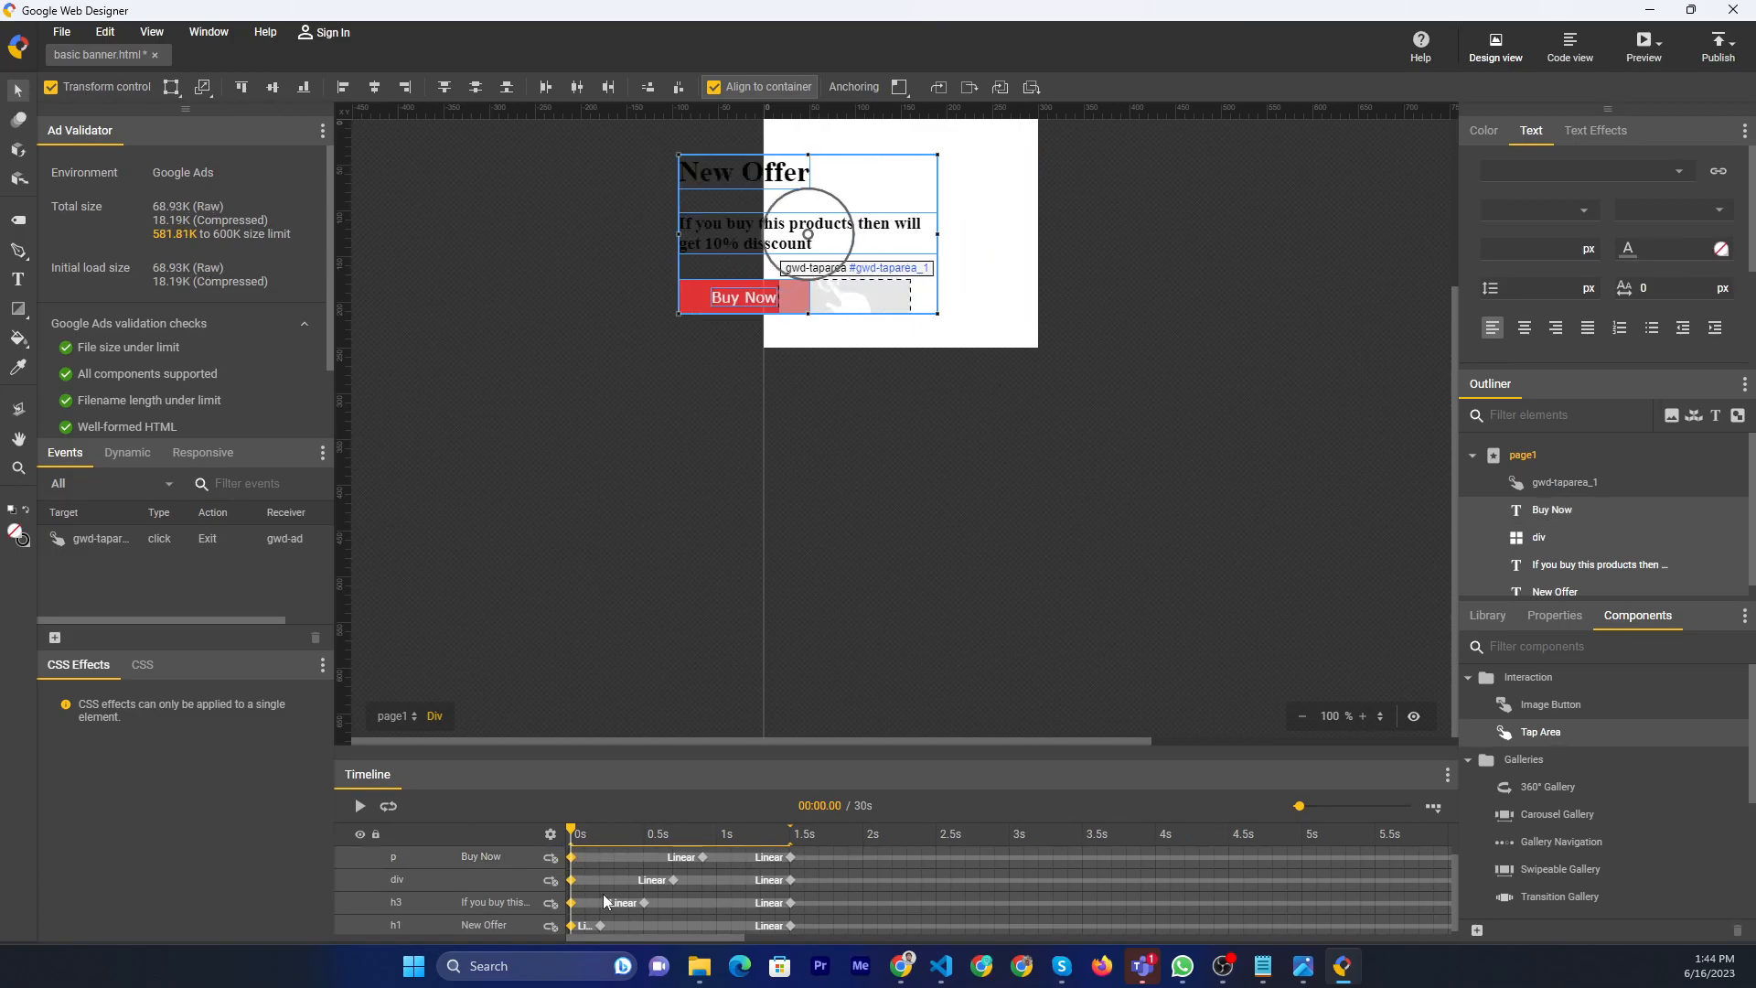
key(shift+Left)
key(shift+Left)
key(shift+Left)
key(shift+Left)
key(shift+Left)
Save the banner and preview it in Chrome, reloading the page to replay the animation before returning to the design.
key(ctrl+s)
click(1661, 55)
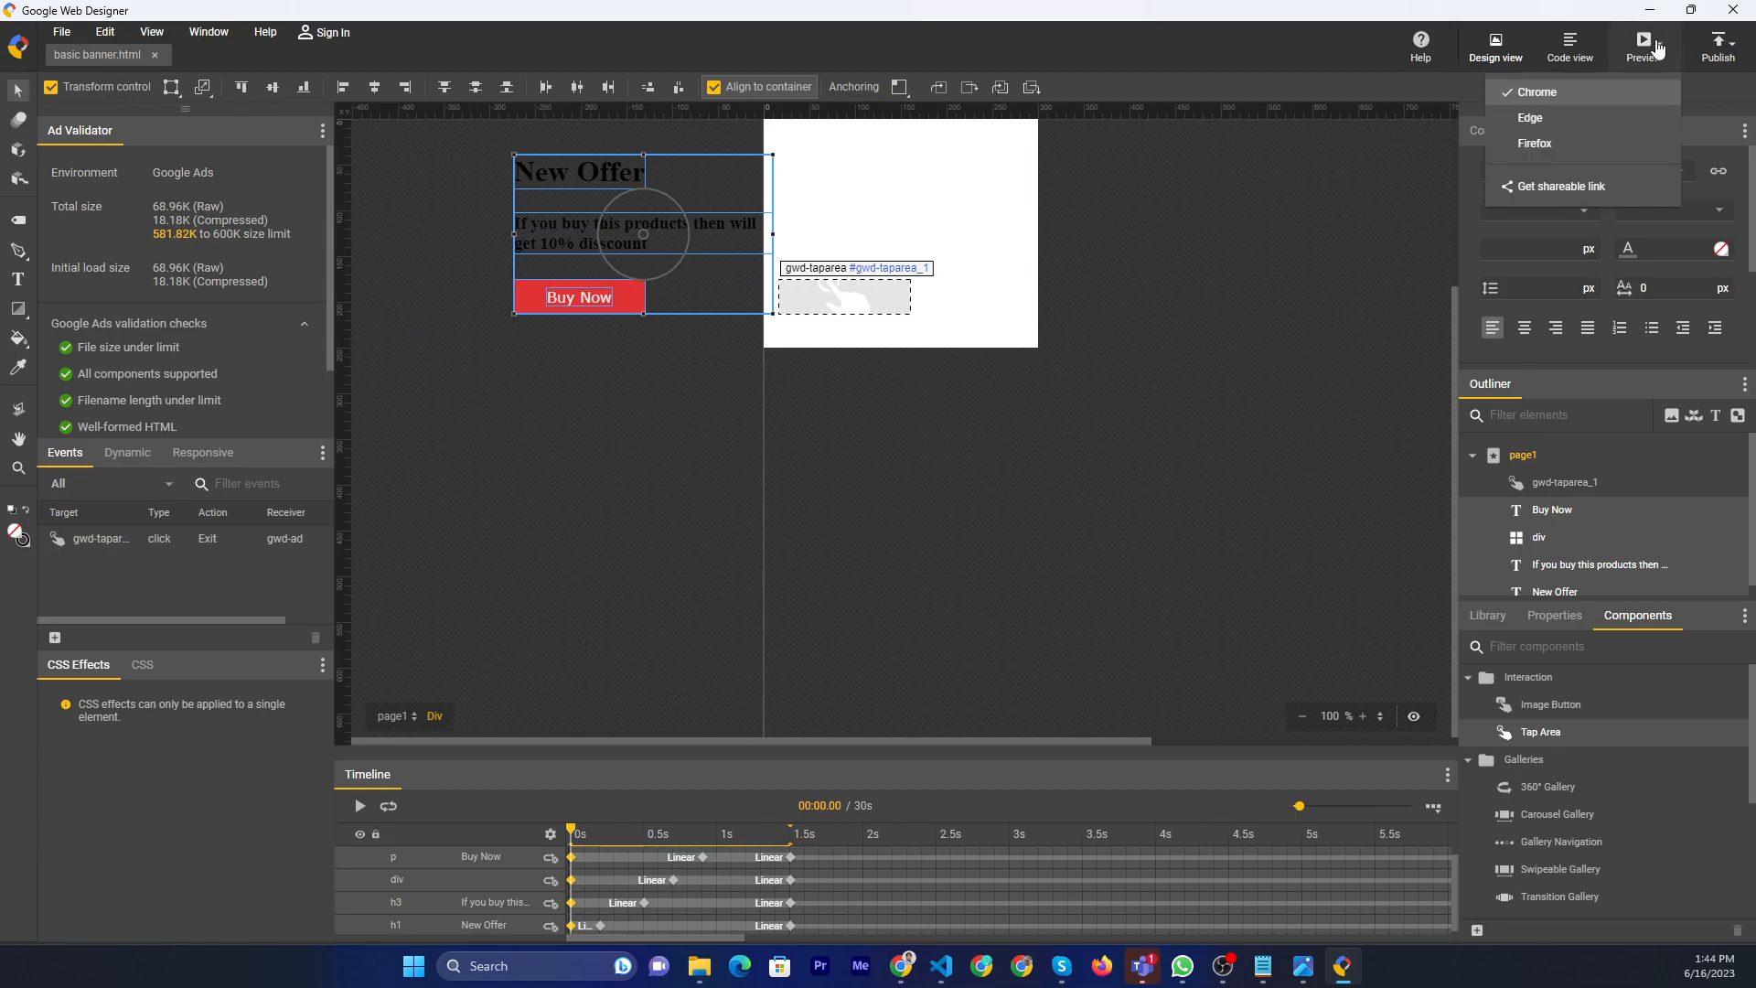
click(1606, 91)
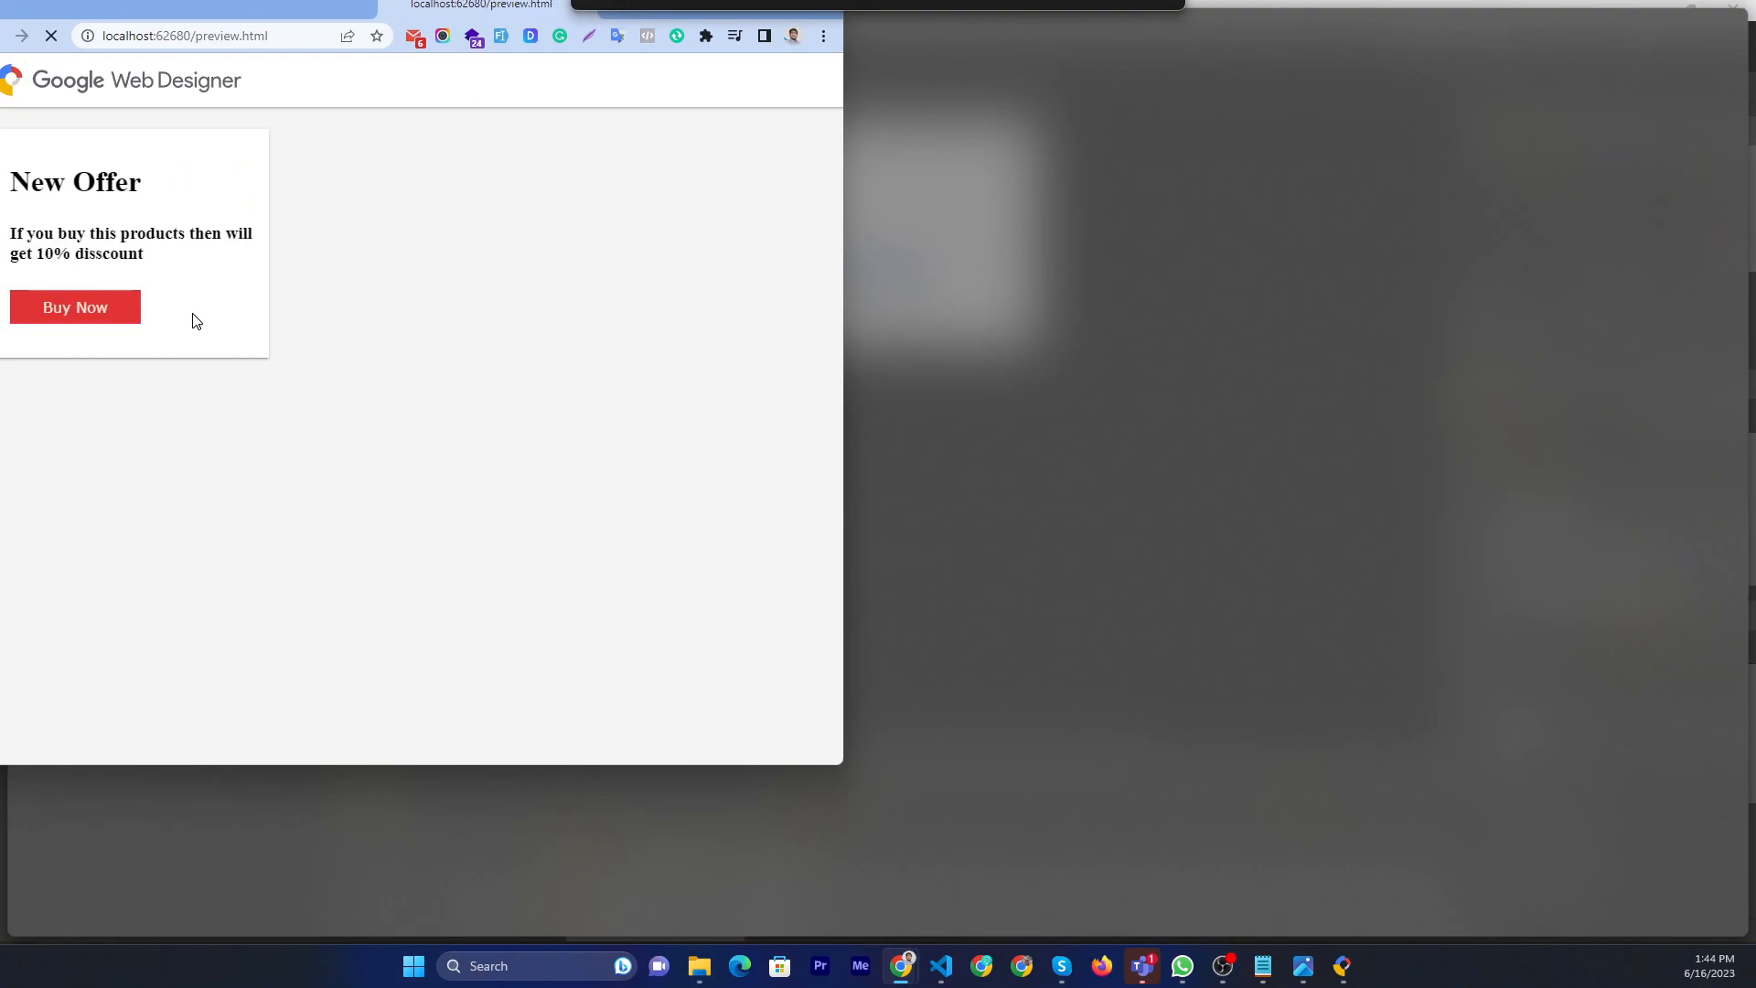
drag(289, 10, 397, 40)
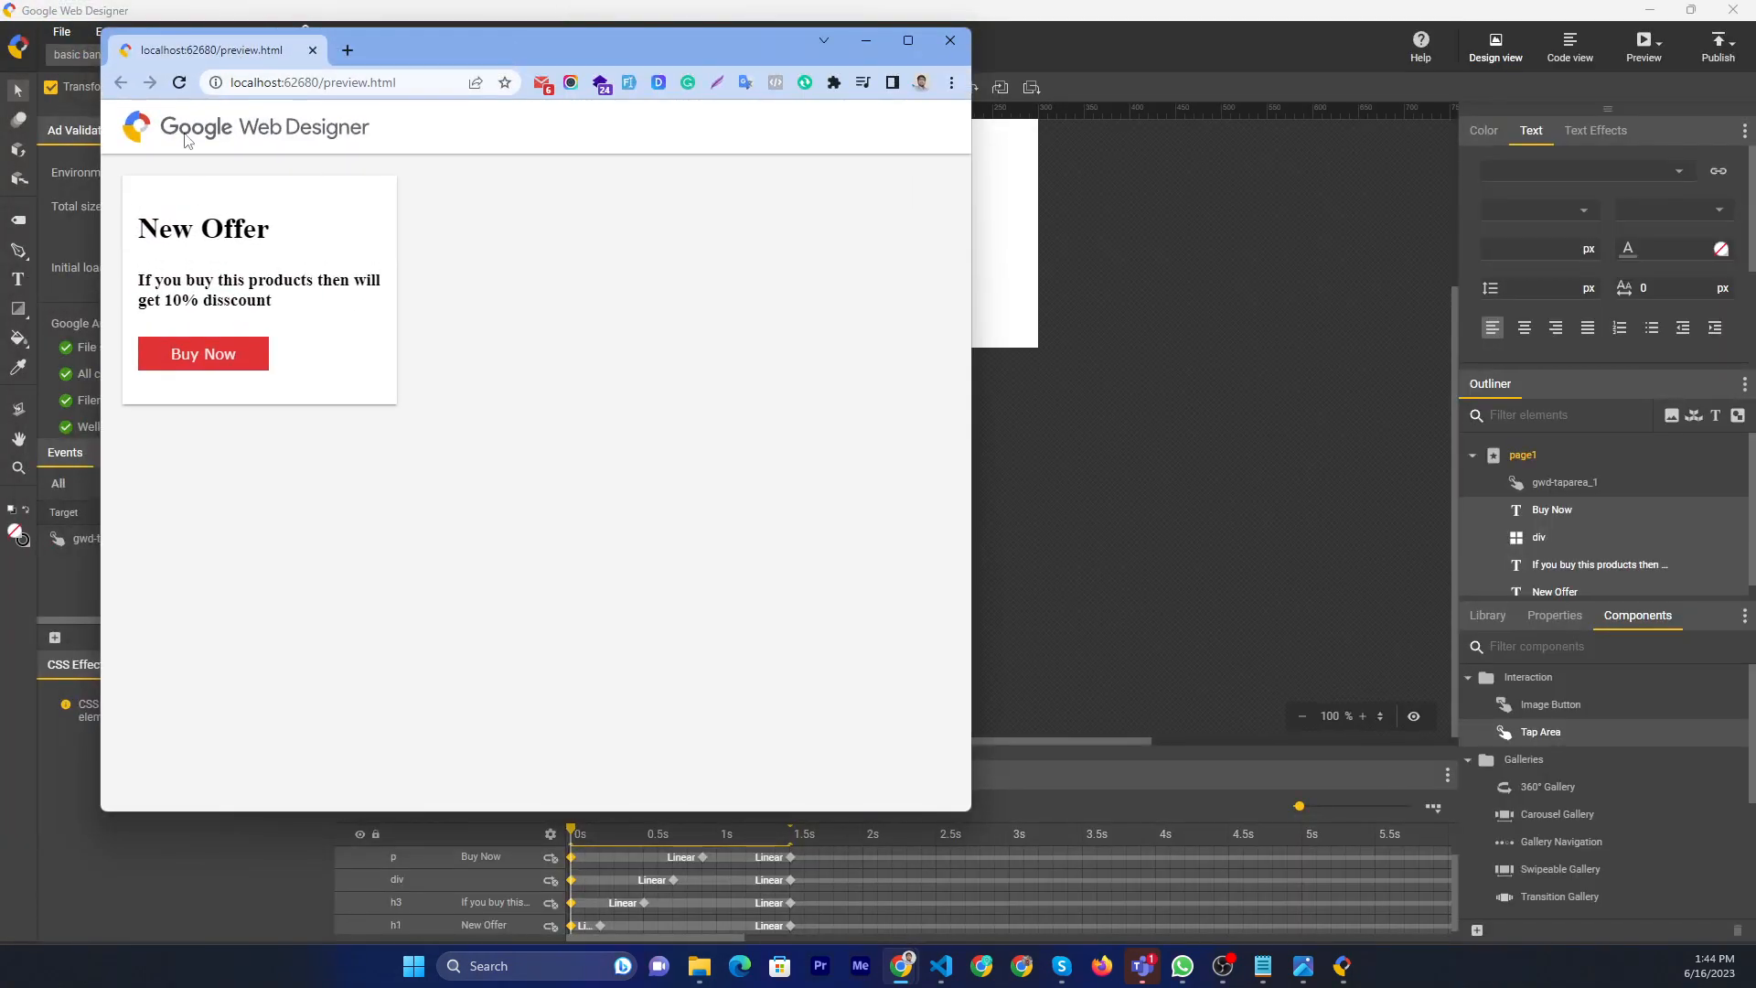
click(179, 82)
click(852, 46)
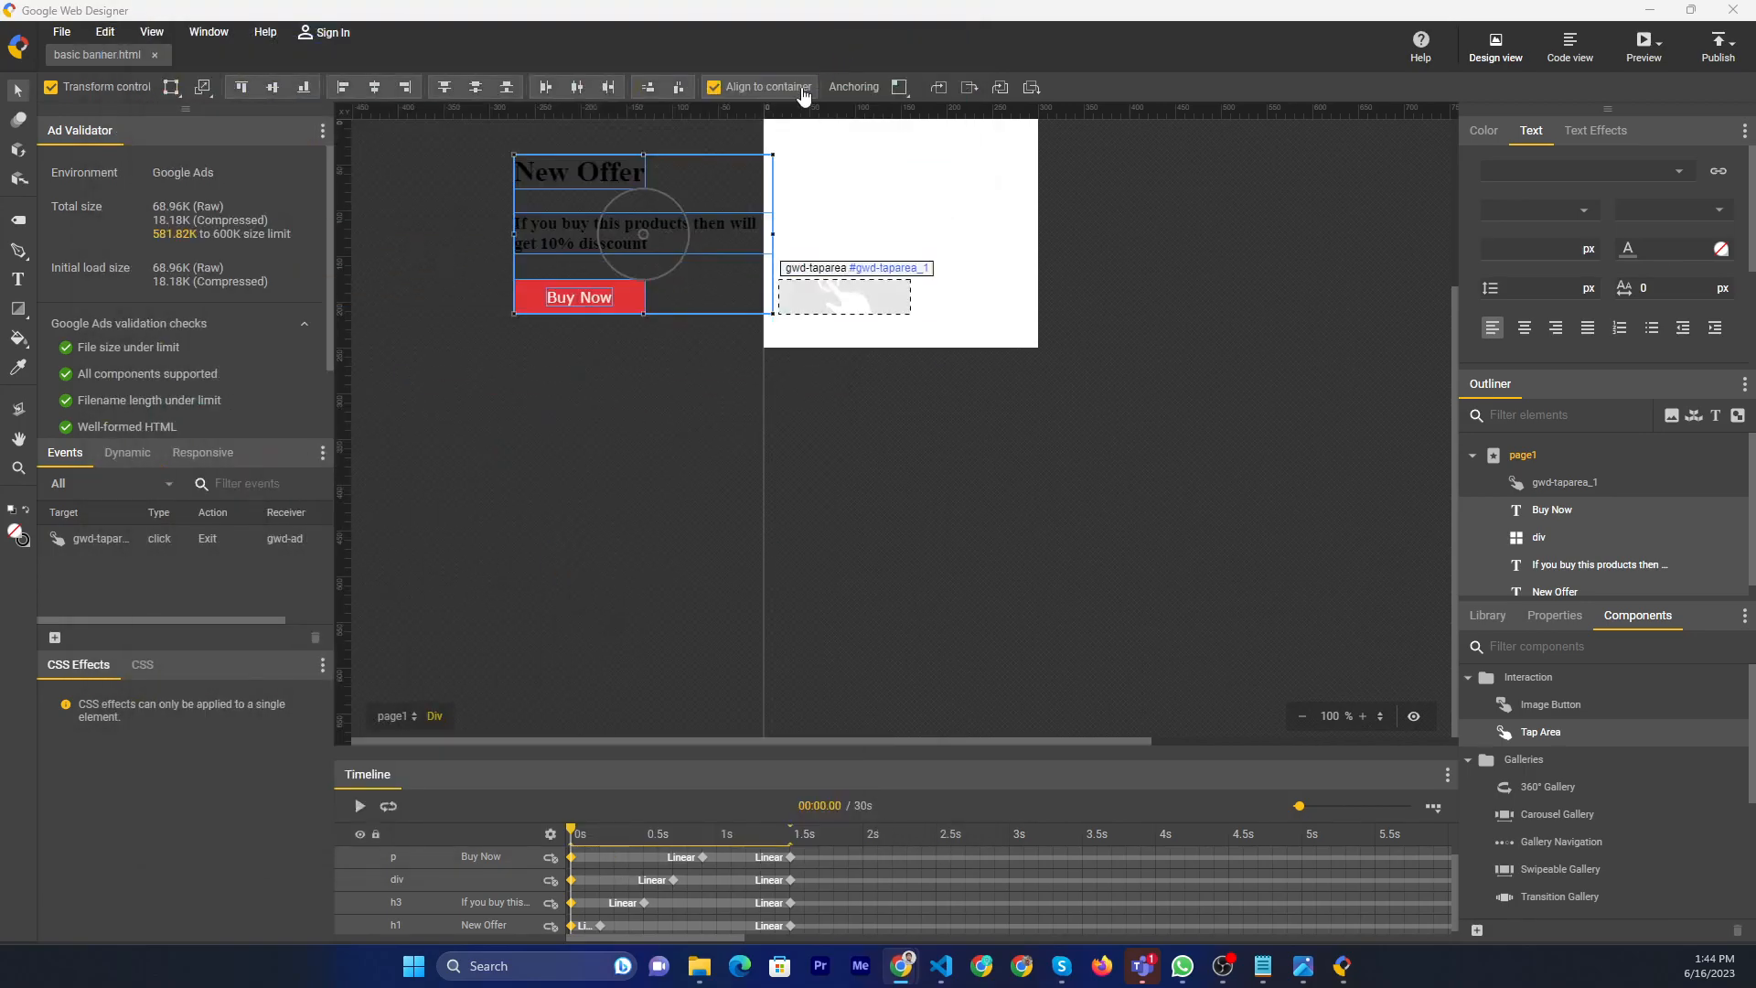